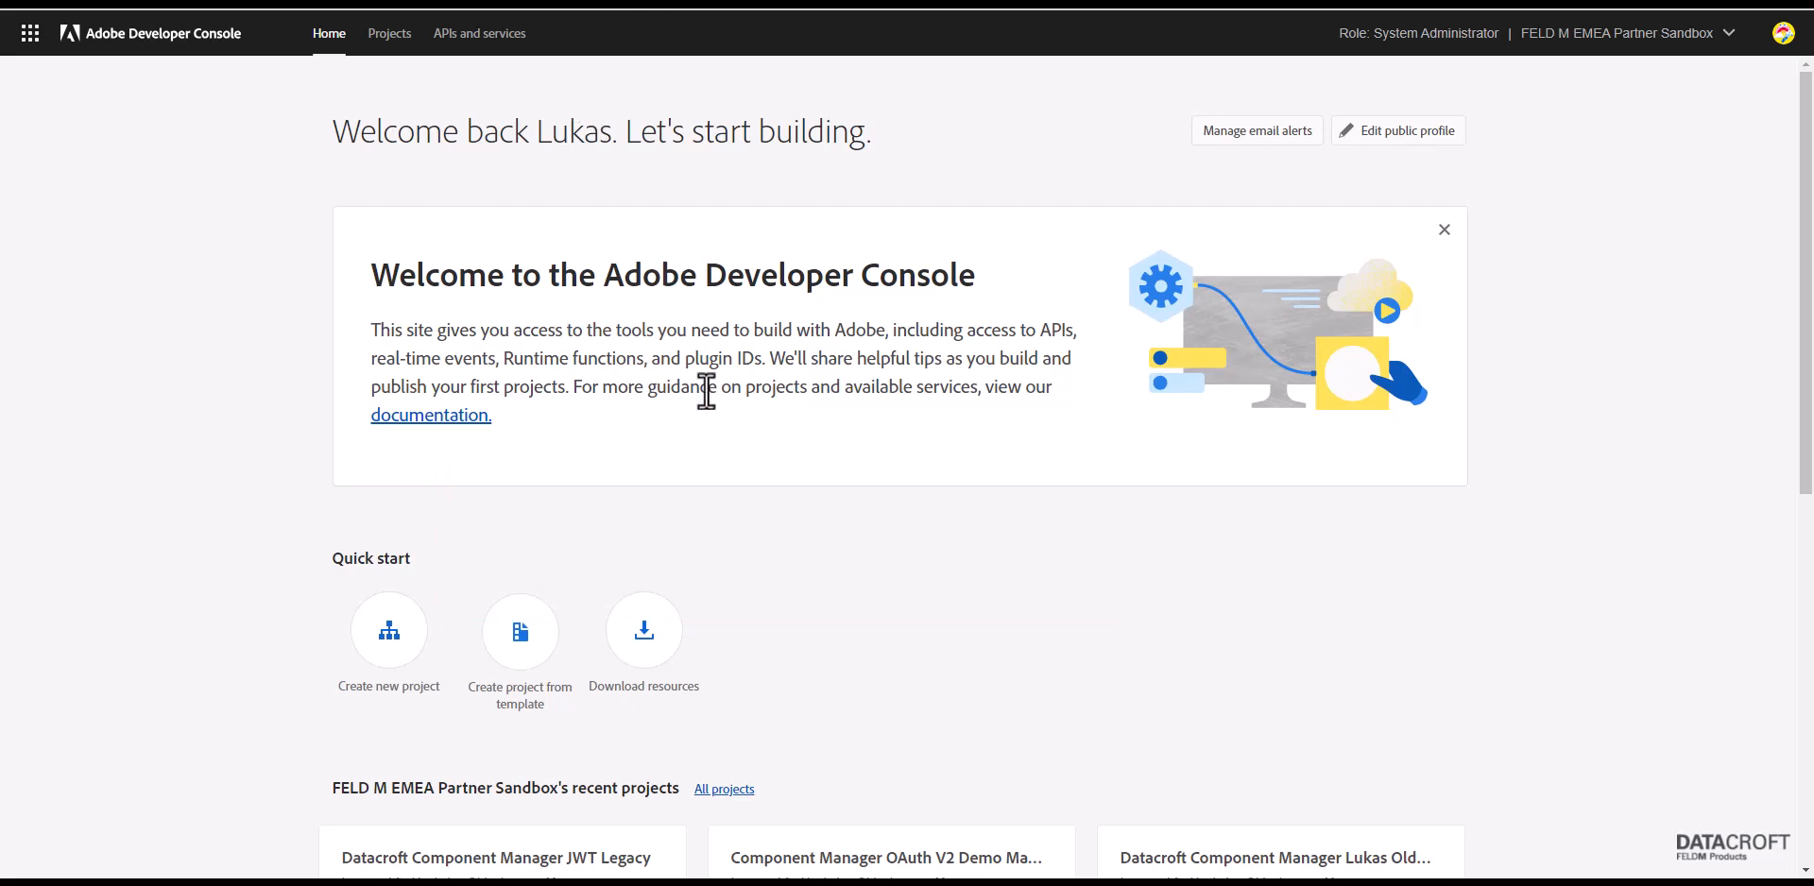
# Create a new project and set its title to AA Component Manager Demo
pyautogui.scroll(-1, 600, 376)
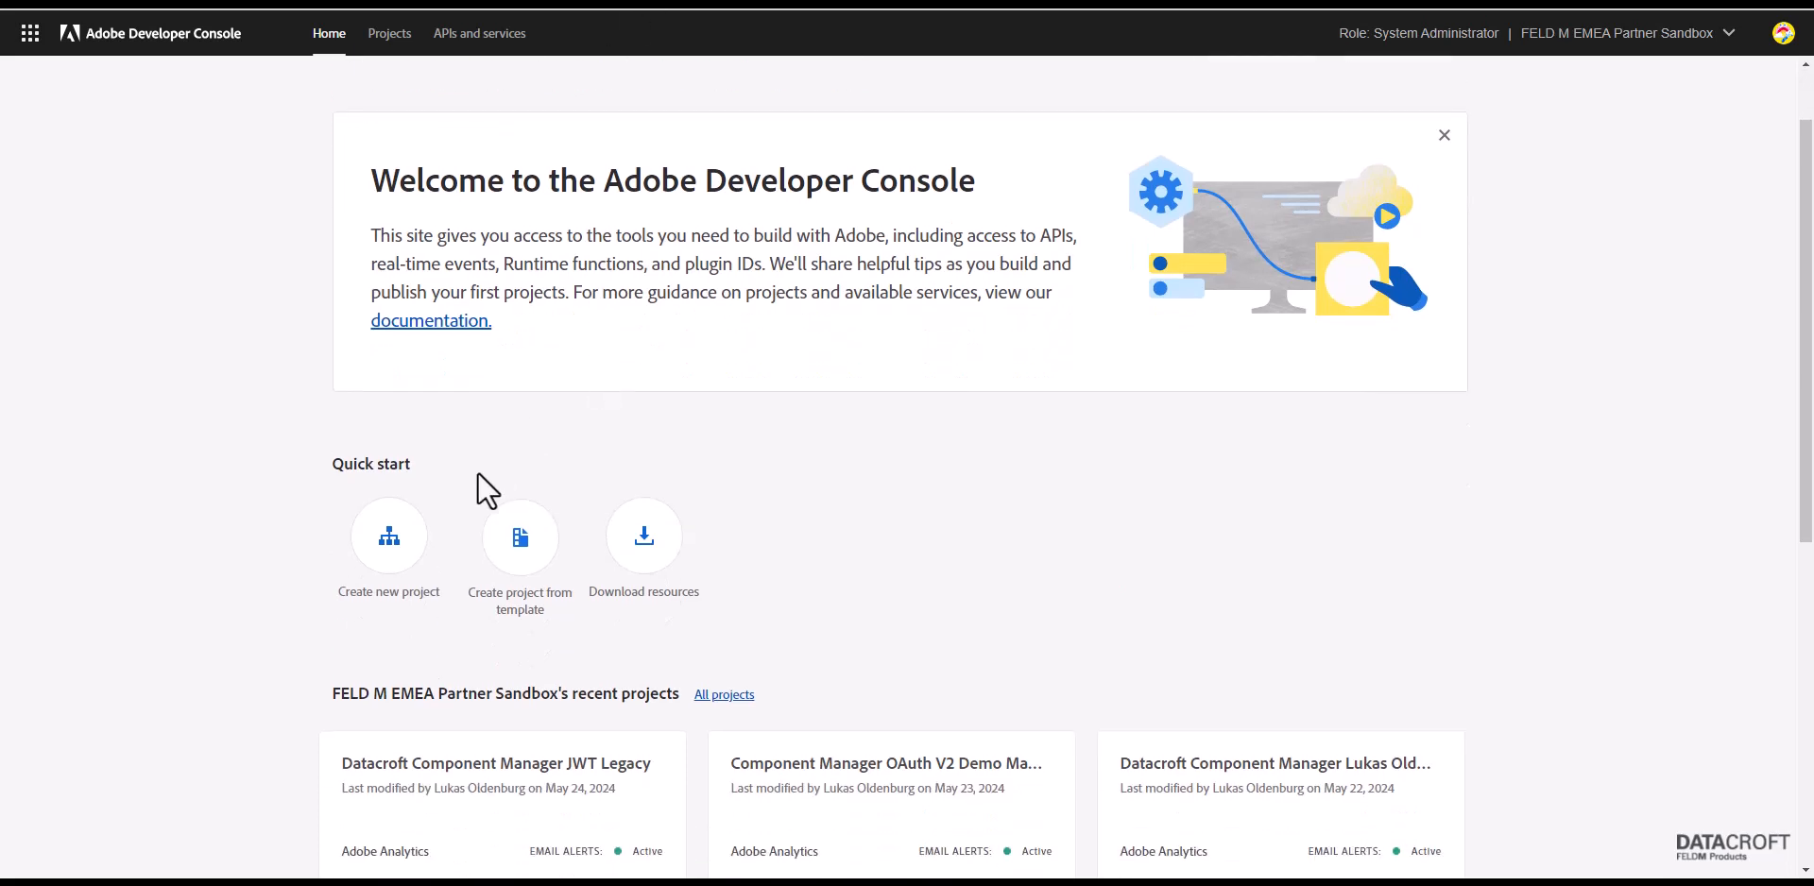
pyautogui.click(405, 535)
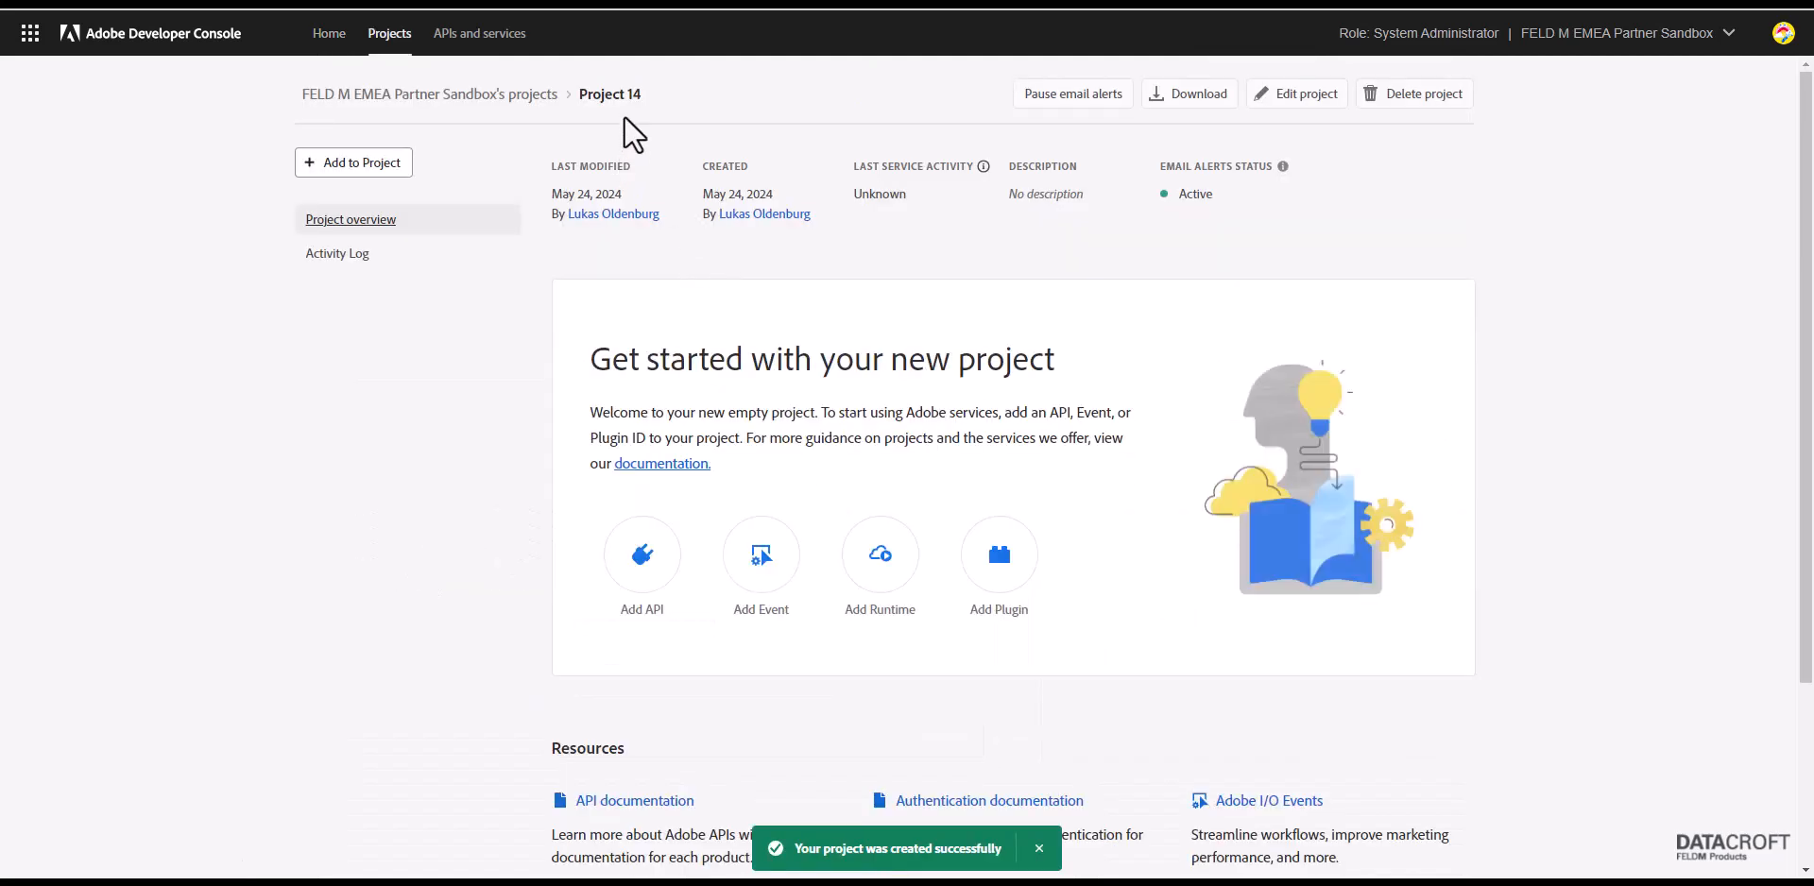
pyautogui.click(1288, 98)
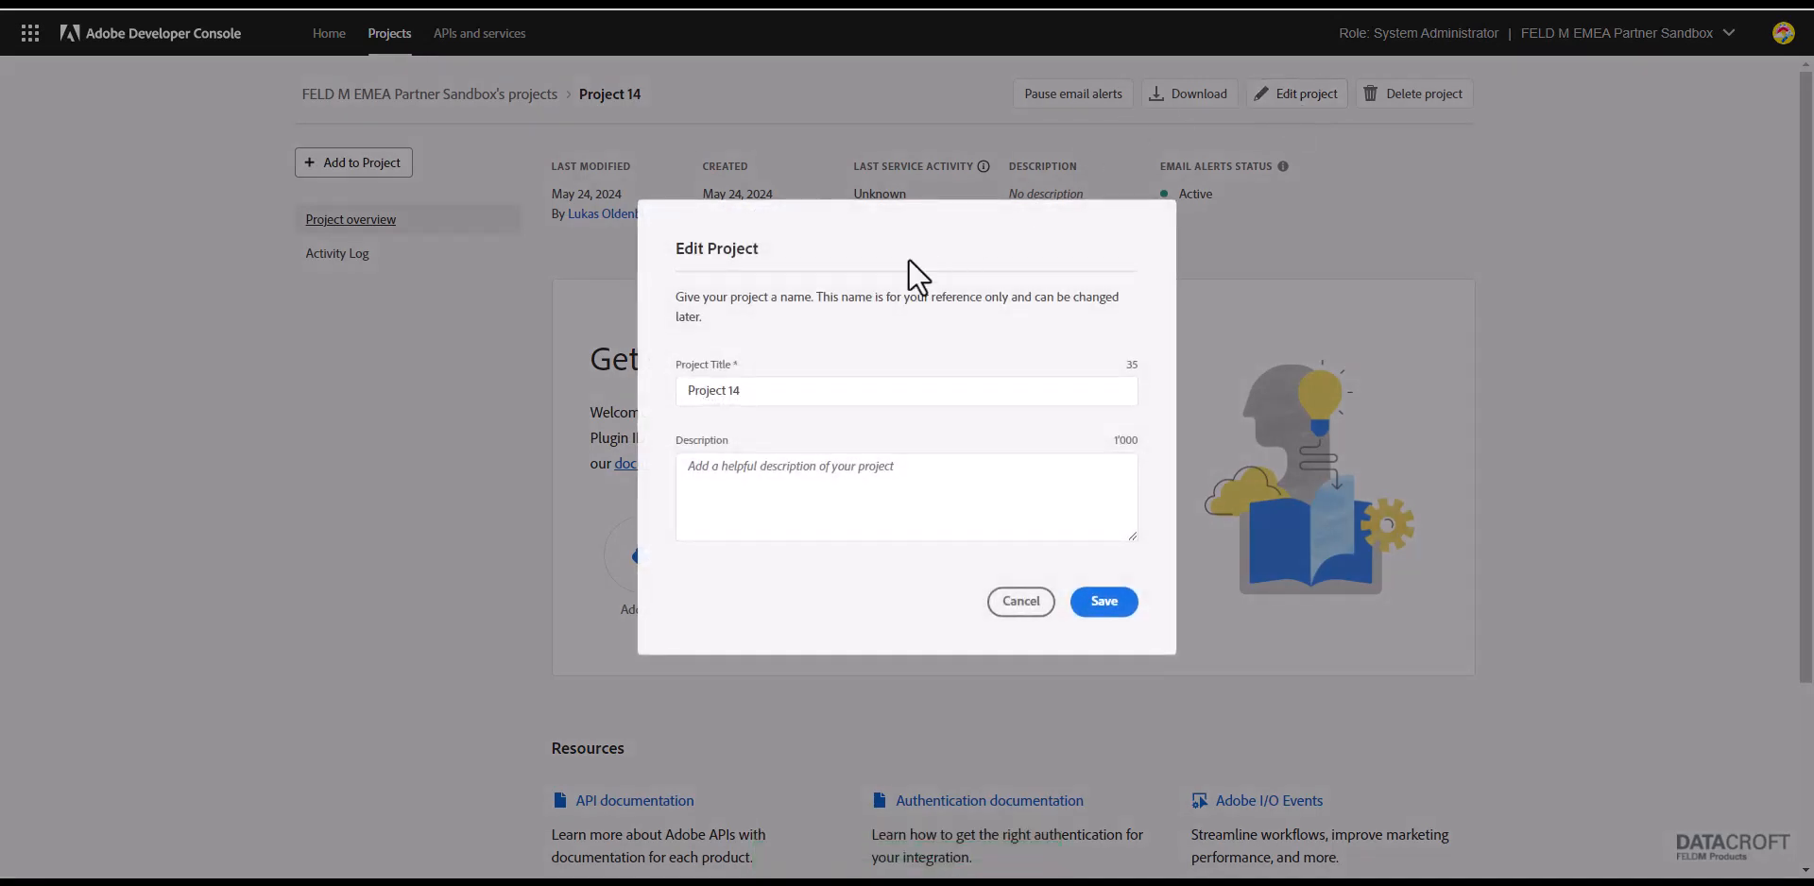
pyautogui.moveTo(756, 390); pyautogui.dragTo(677, 392)
pyautogui.write('Component M')
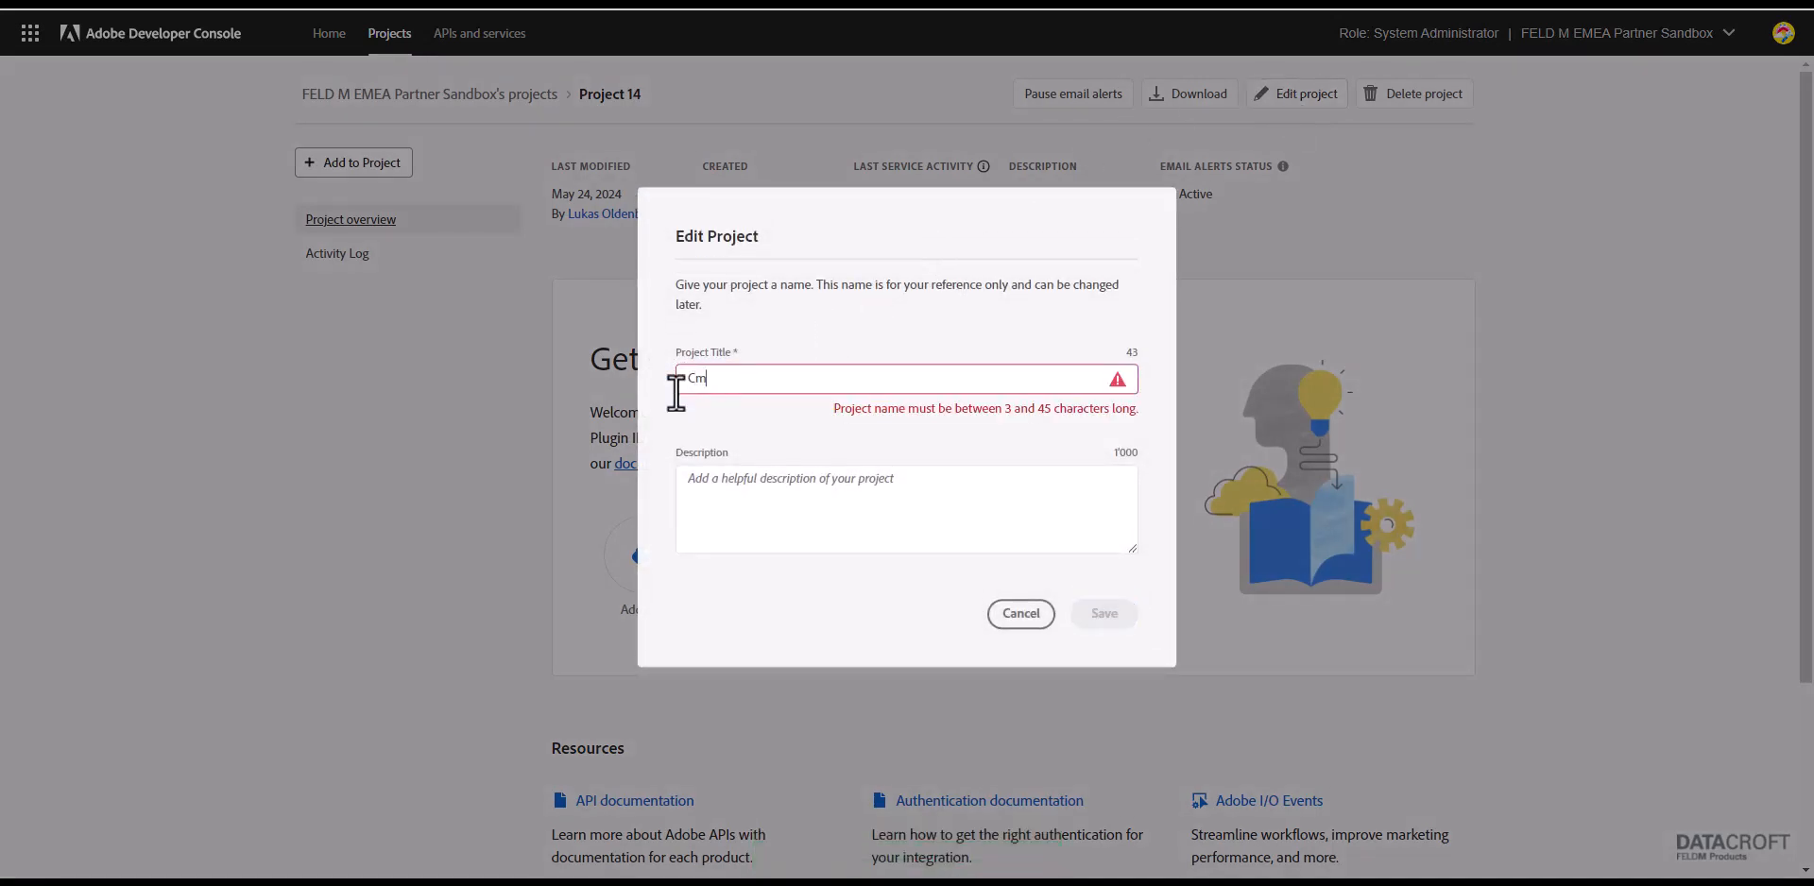
pyautogui.write('anag')
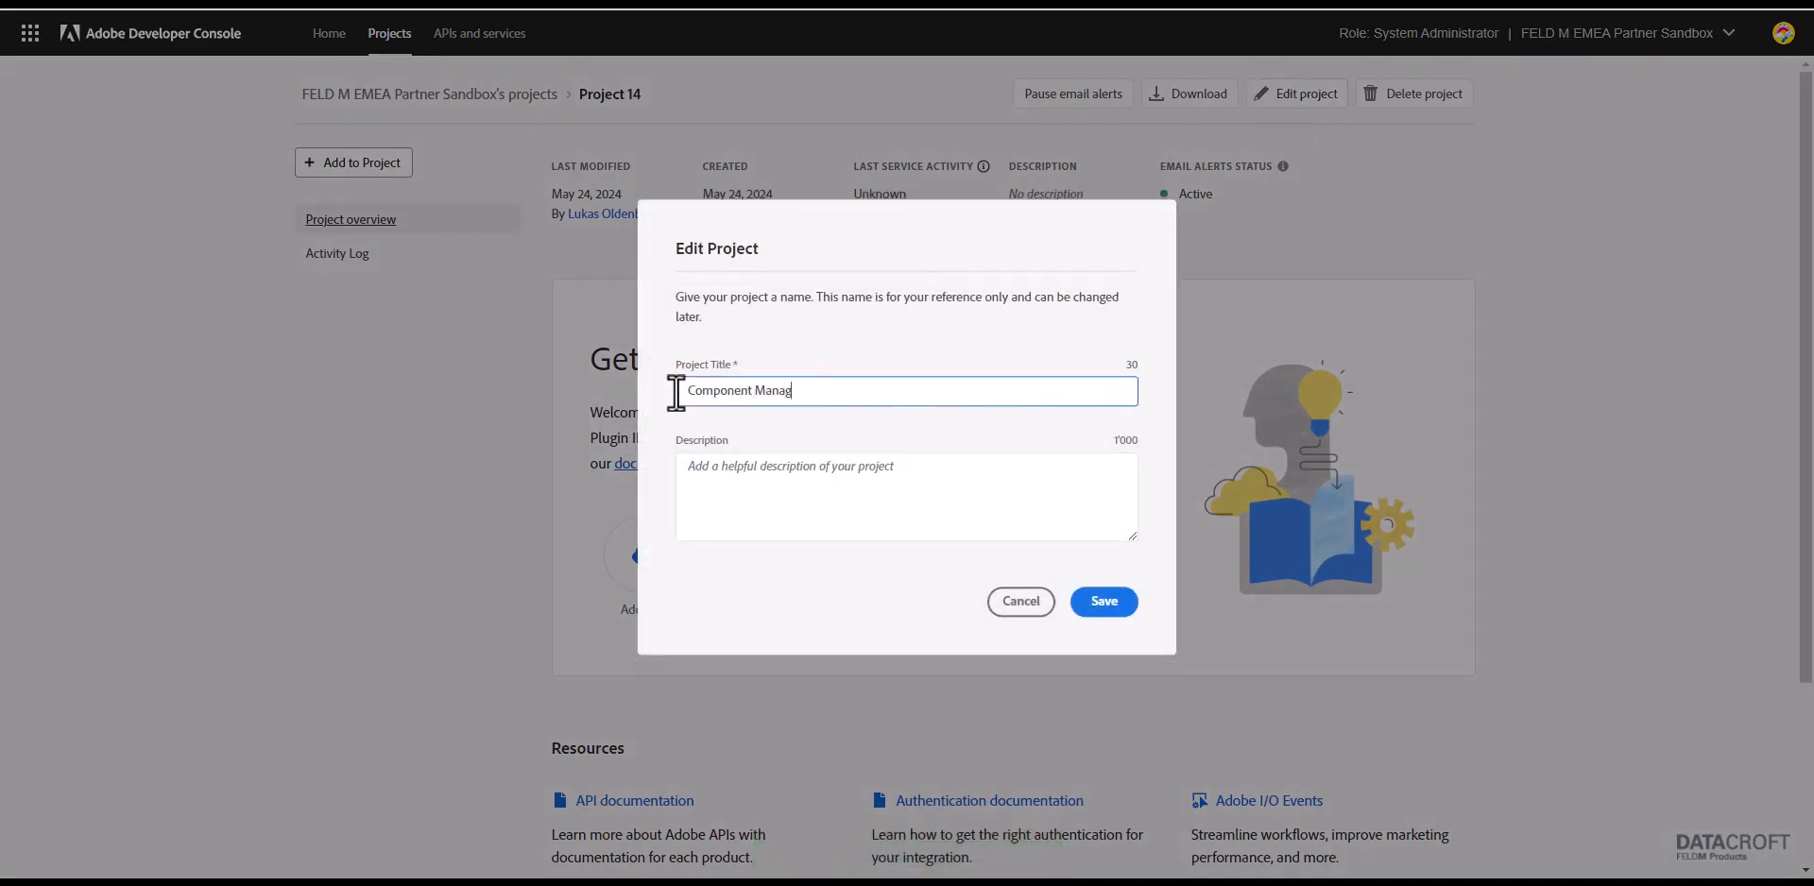
pyautogui.write('erAA')
pyautogui.press('End')
pyautogui.write('Demo')
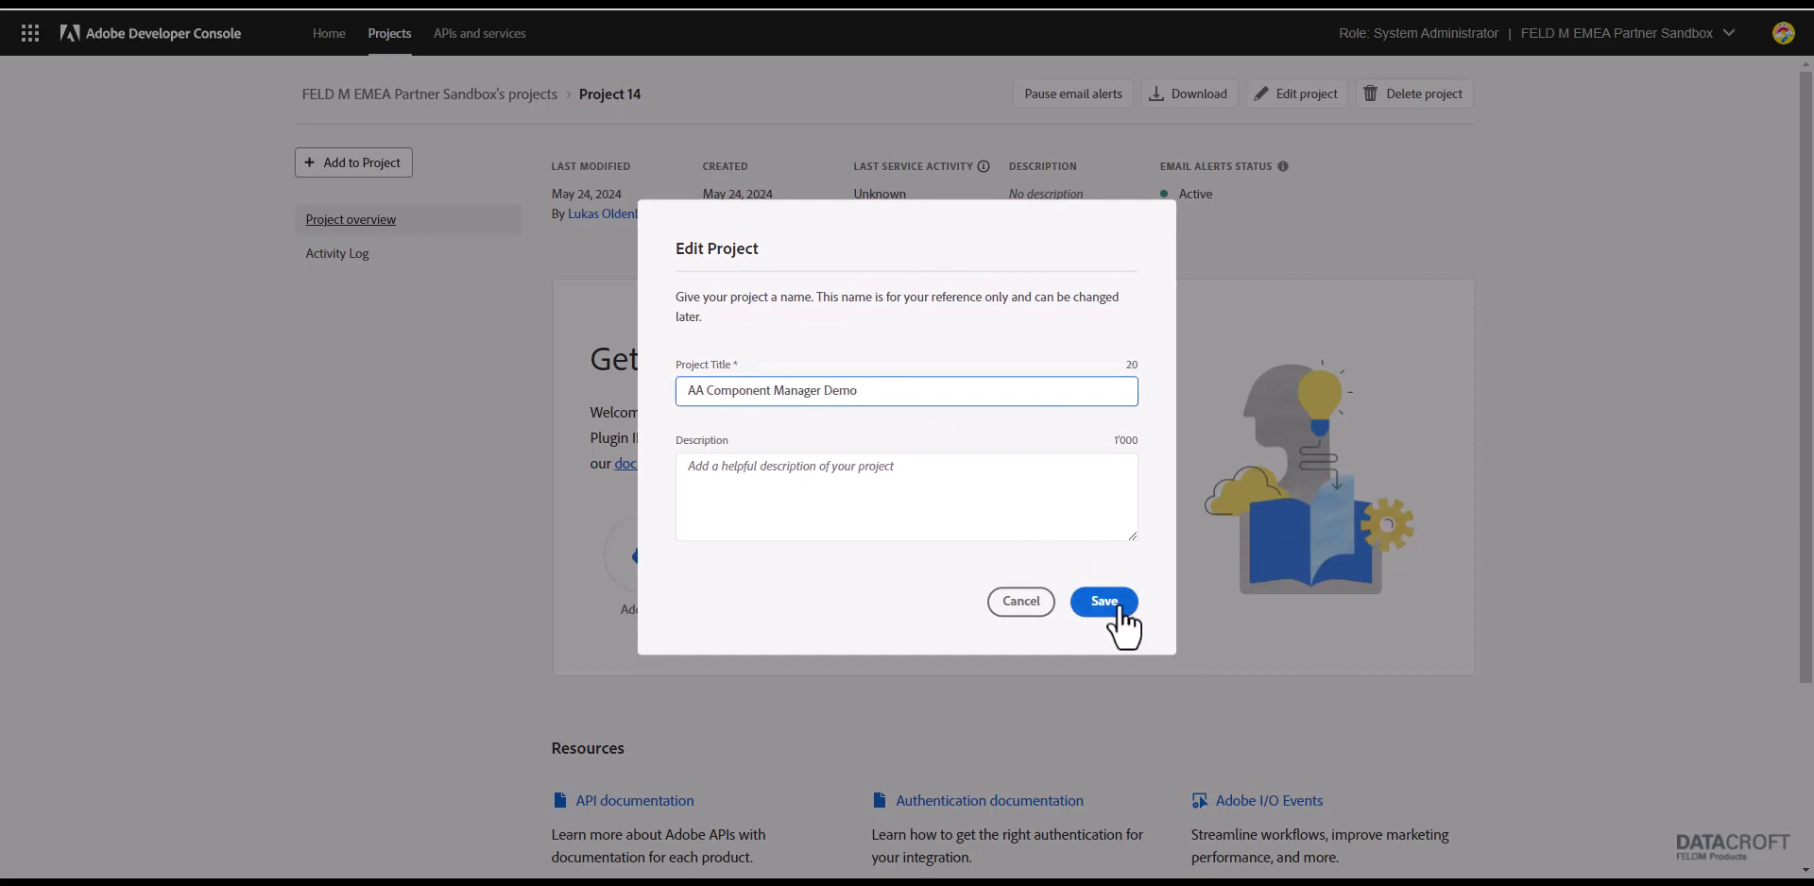
pyautogui.click(1108, 603)
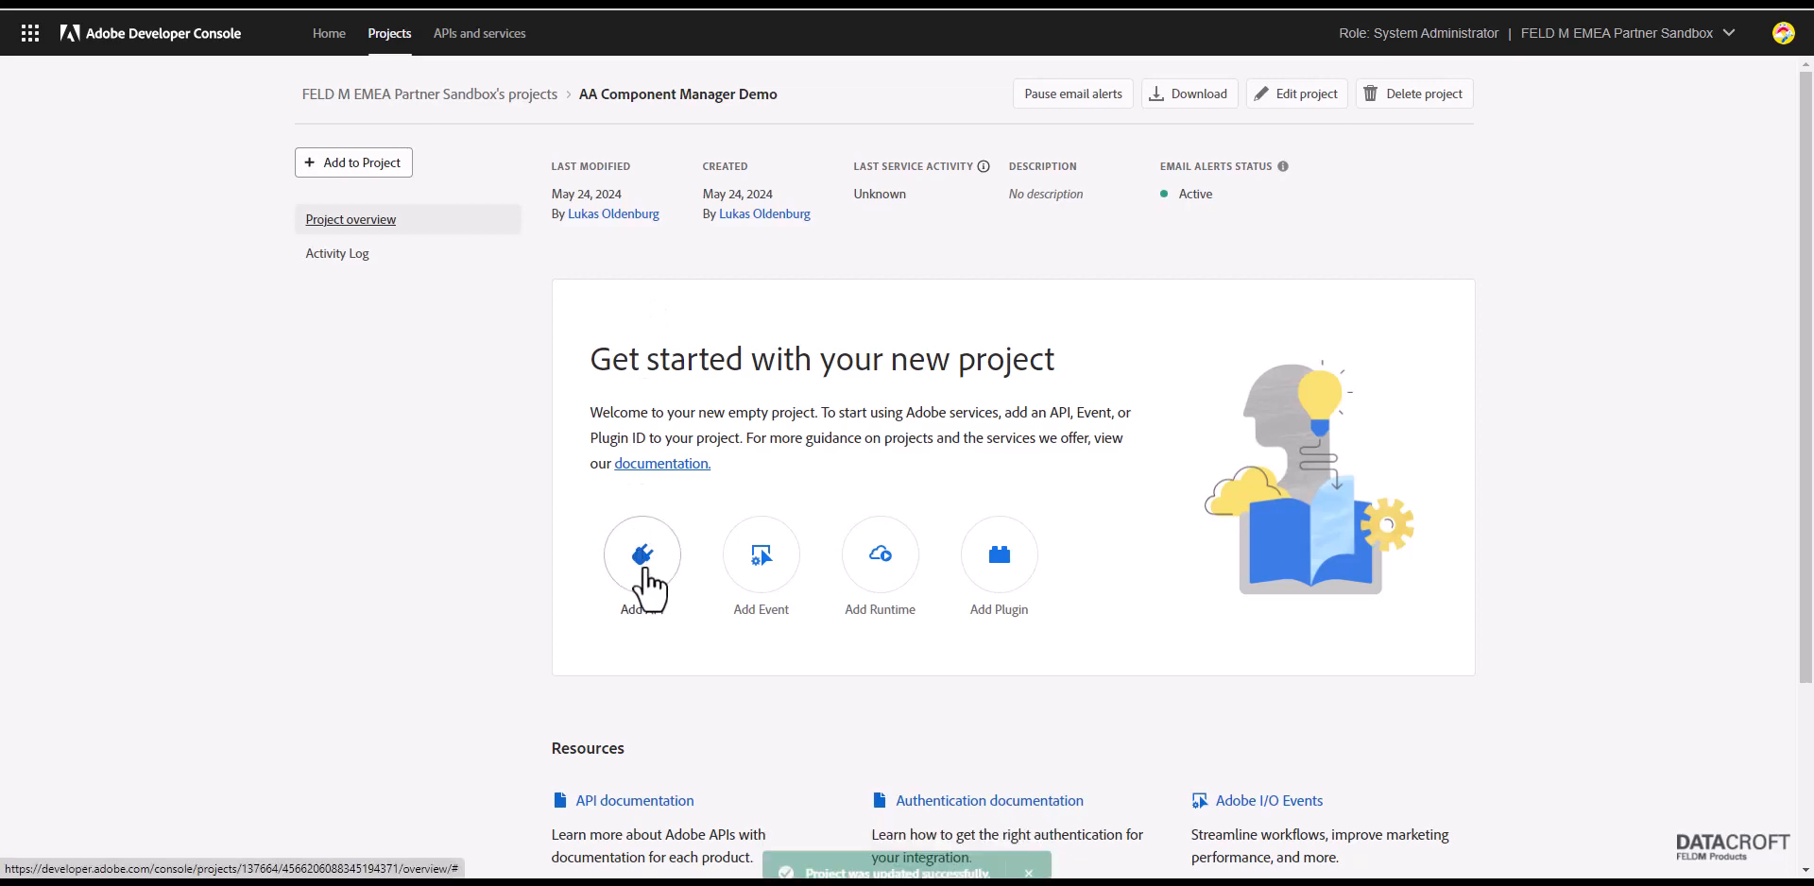
# Add the Adobe Analytics API to the project with OAuth Server-to-Server authentication and the Test Profile API product profile
pyautogui.click(644, 571)
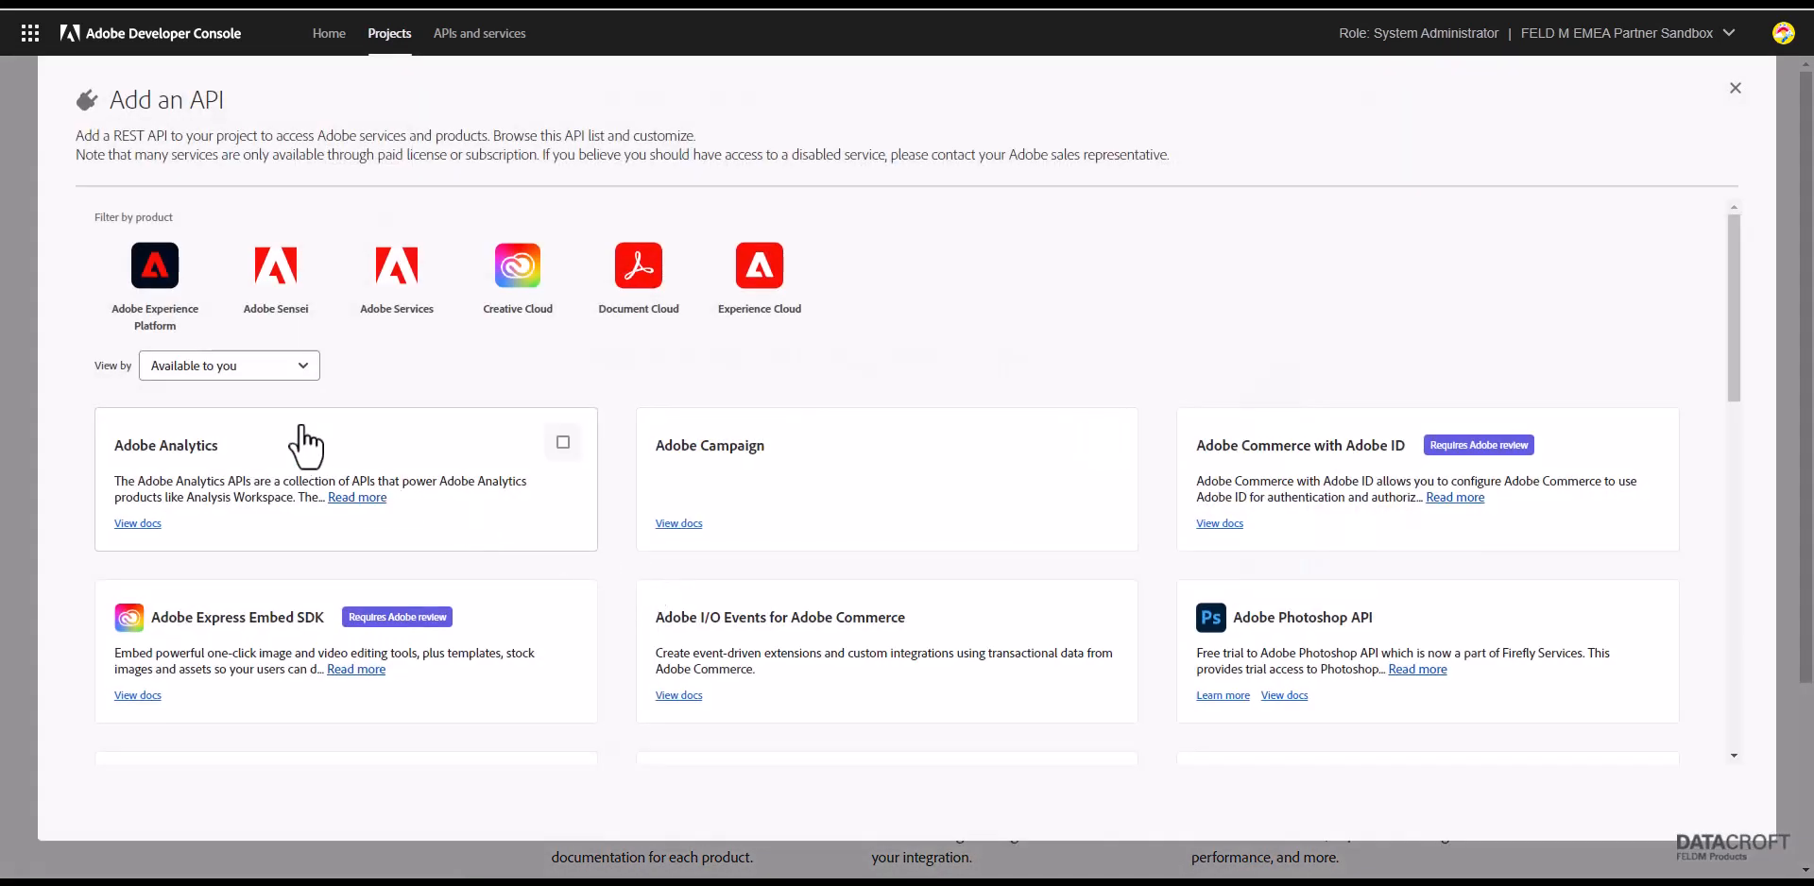
pyautogui.click(535, 455)
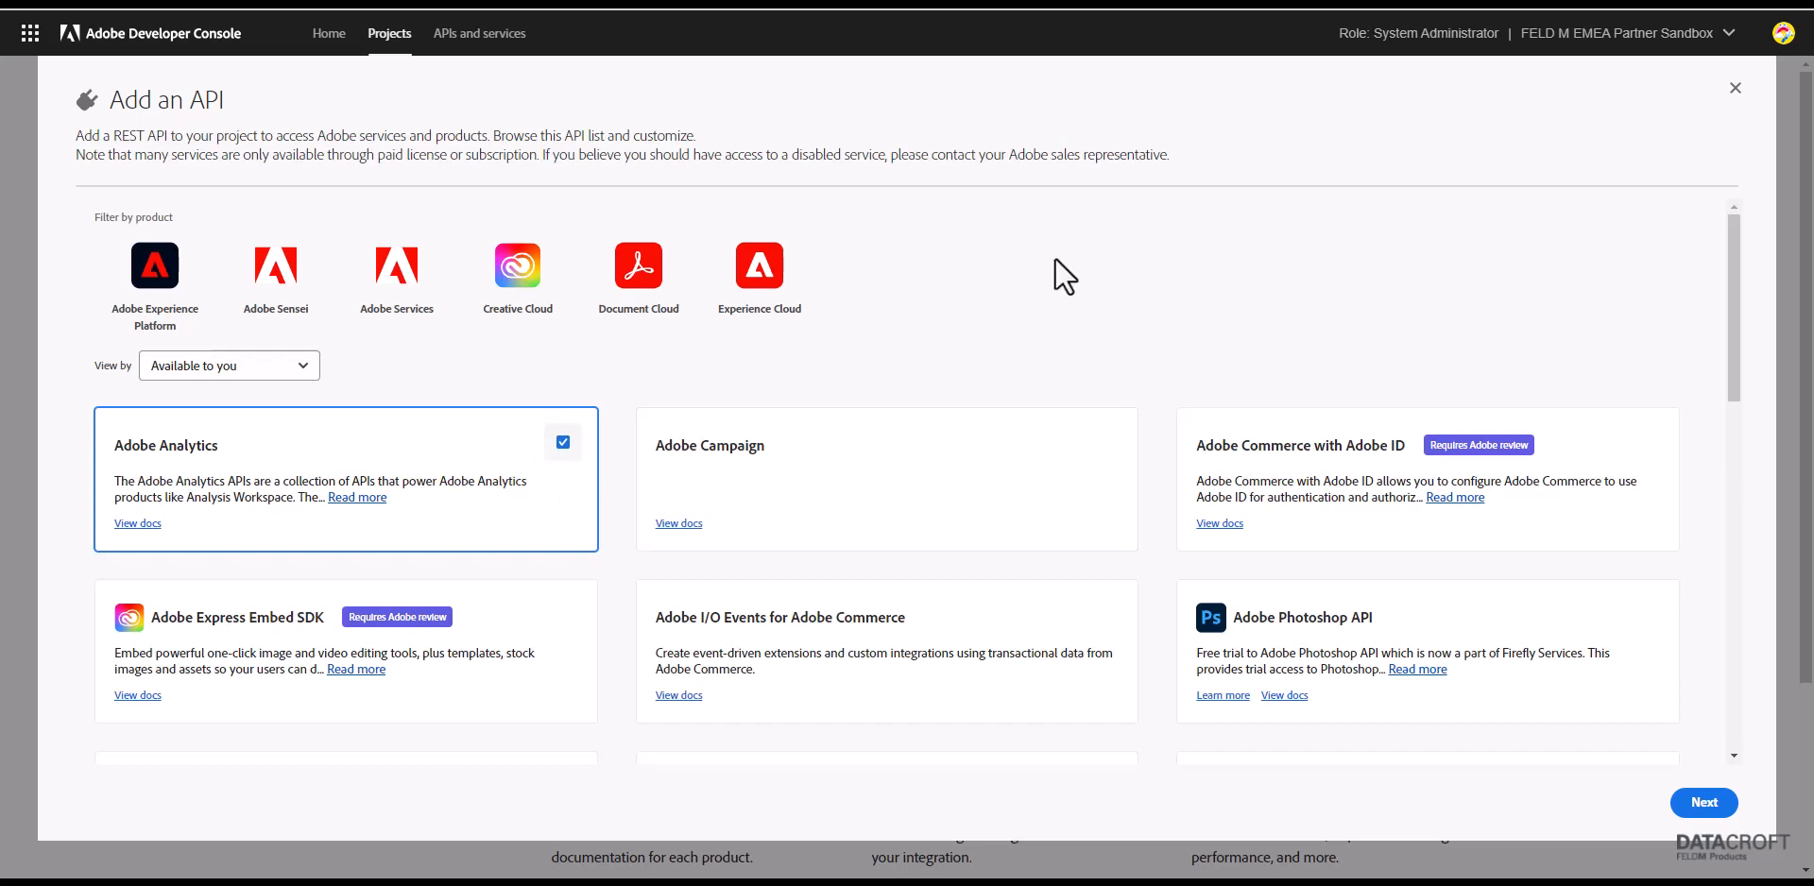
pyautogui.click(1702, 805)
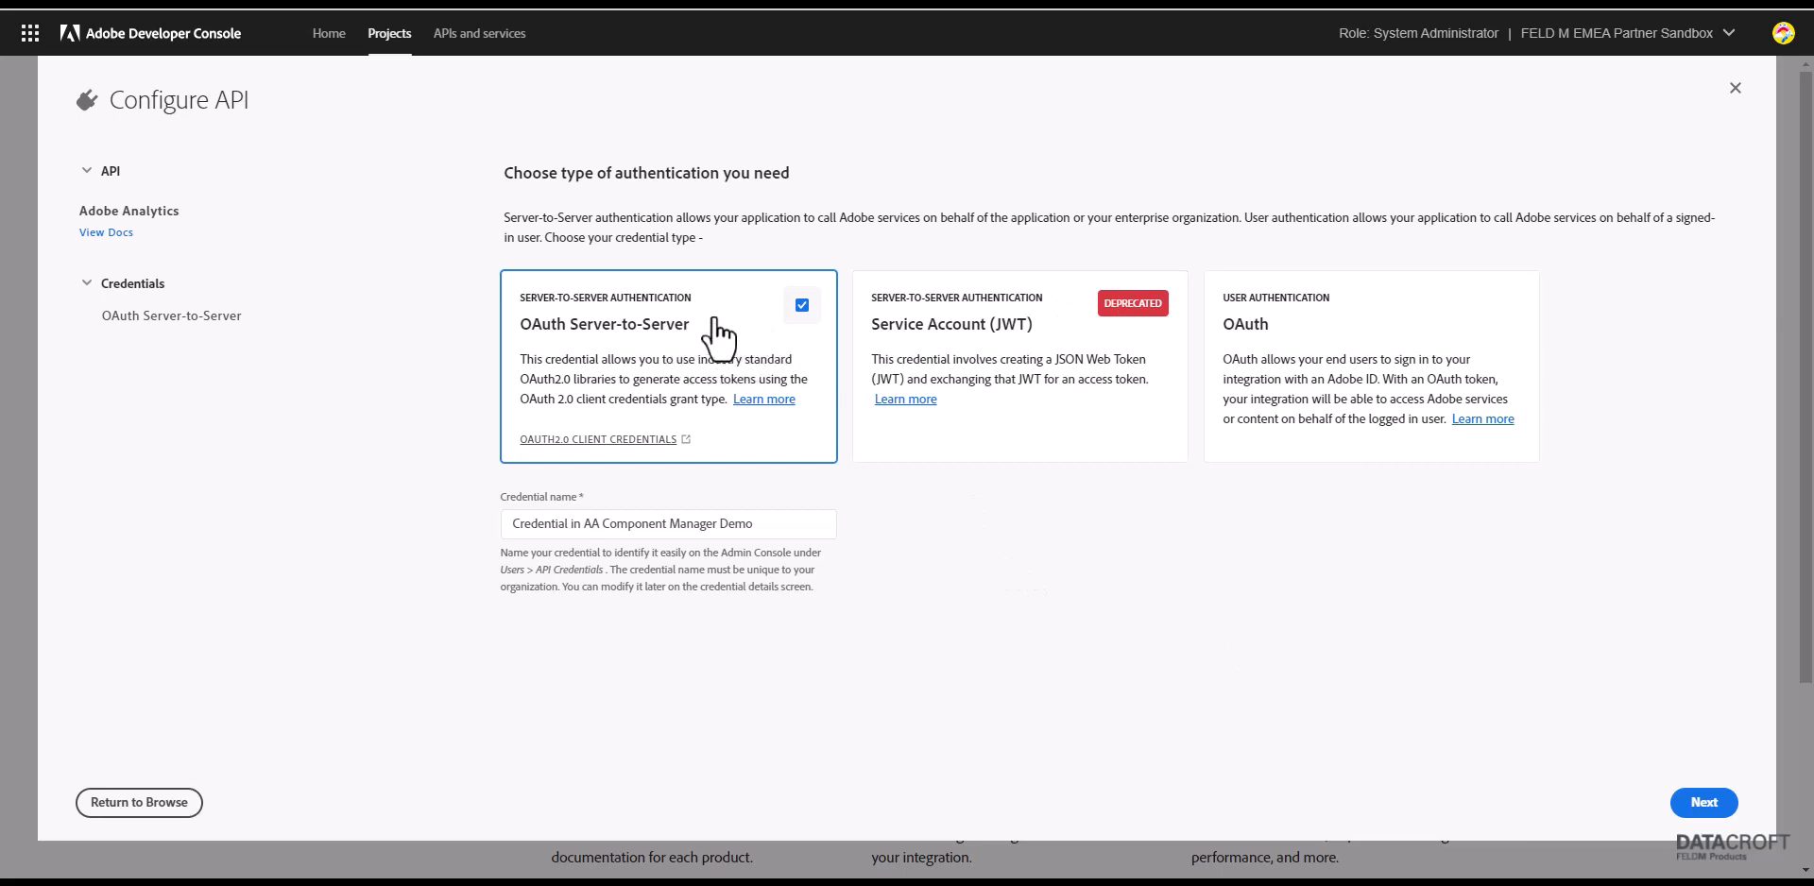
pyautogui.click(1711, 806)
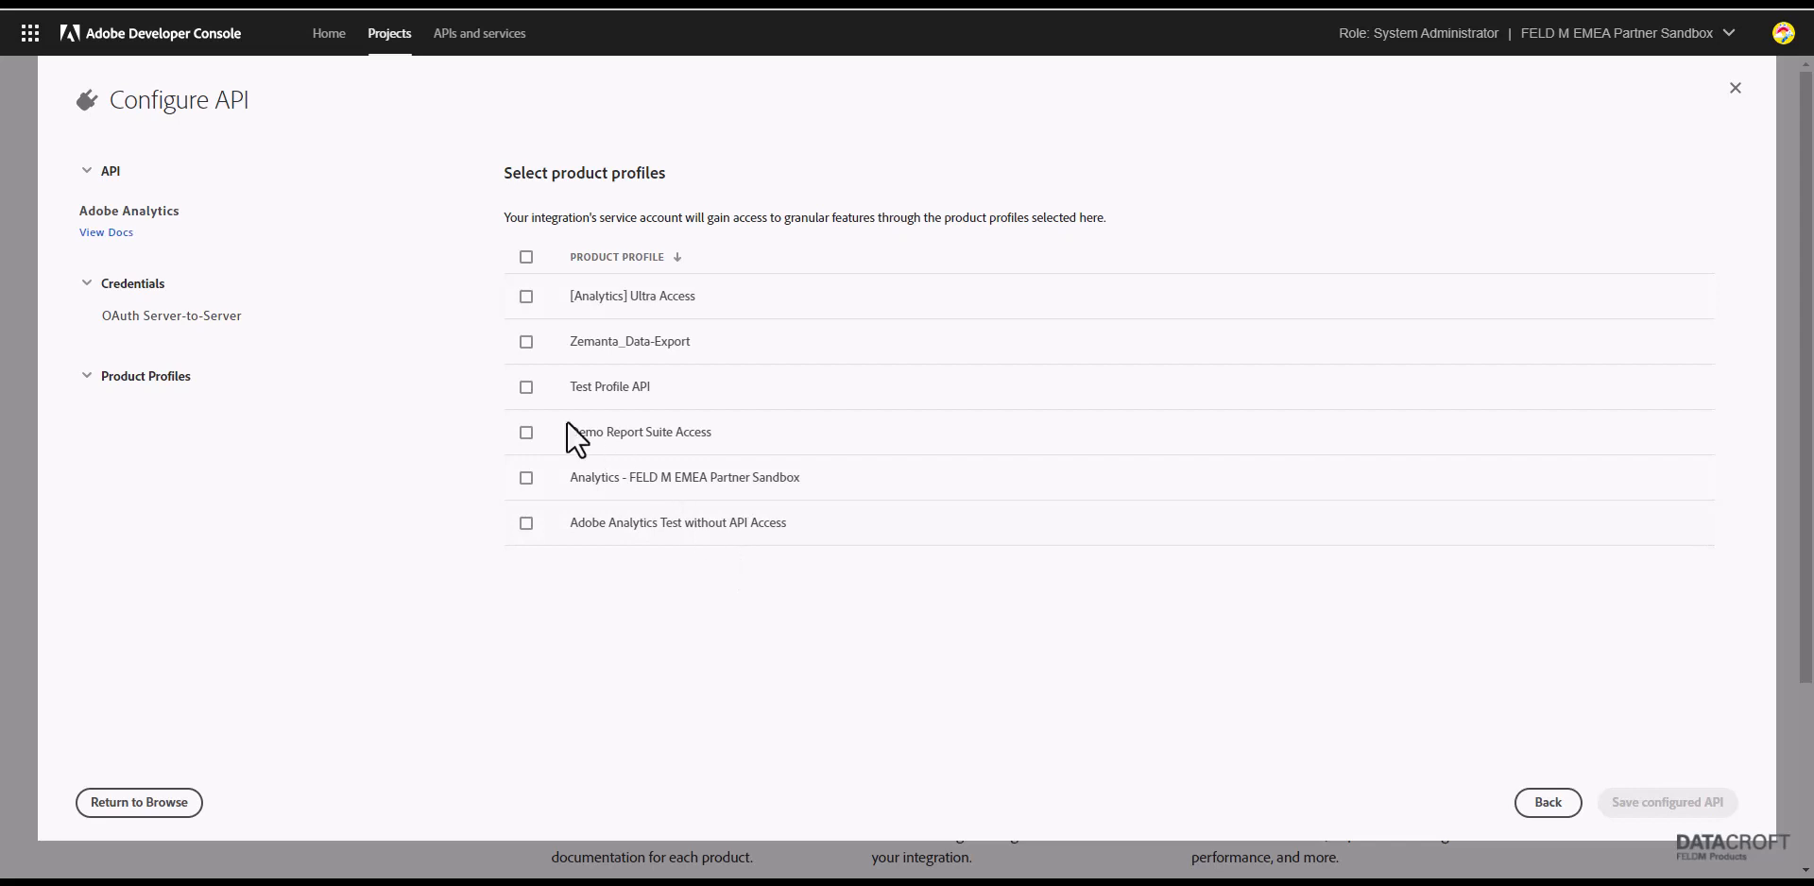
pyautogui.click(526, 388)
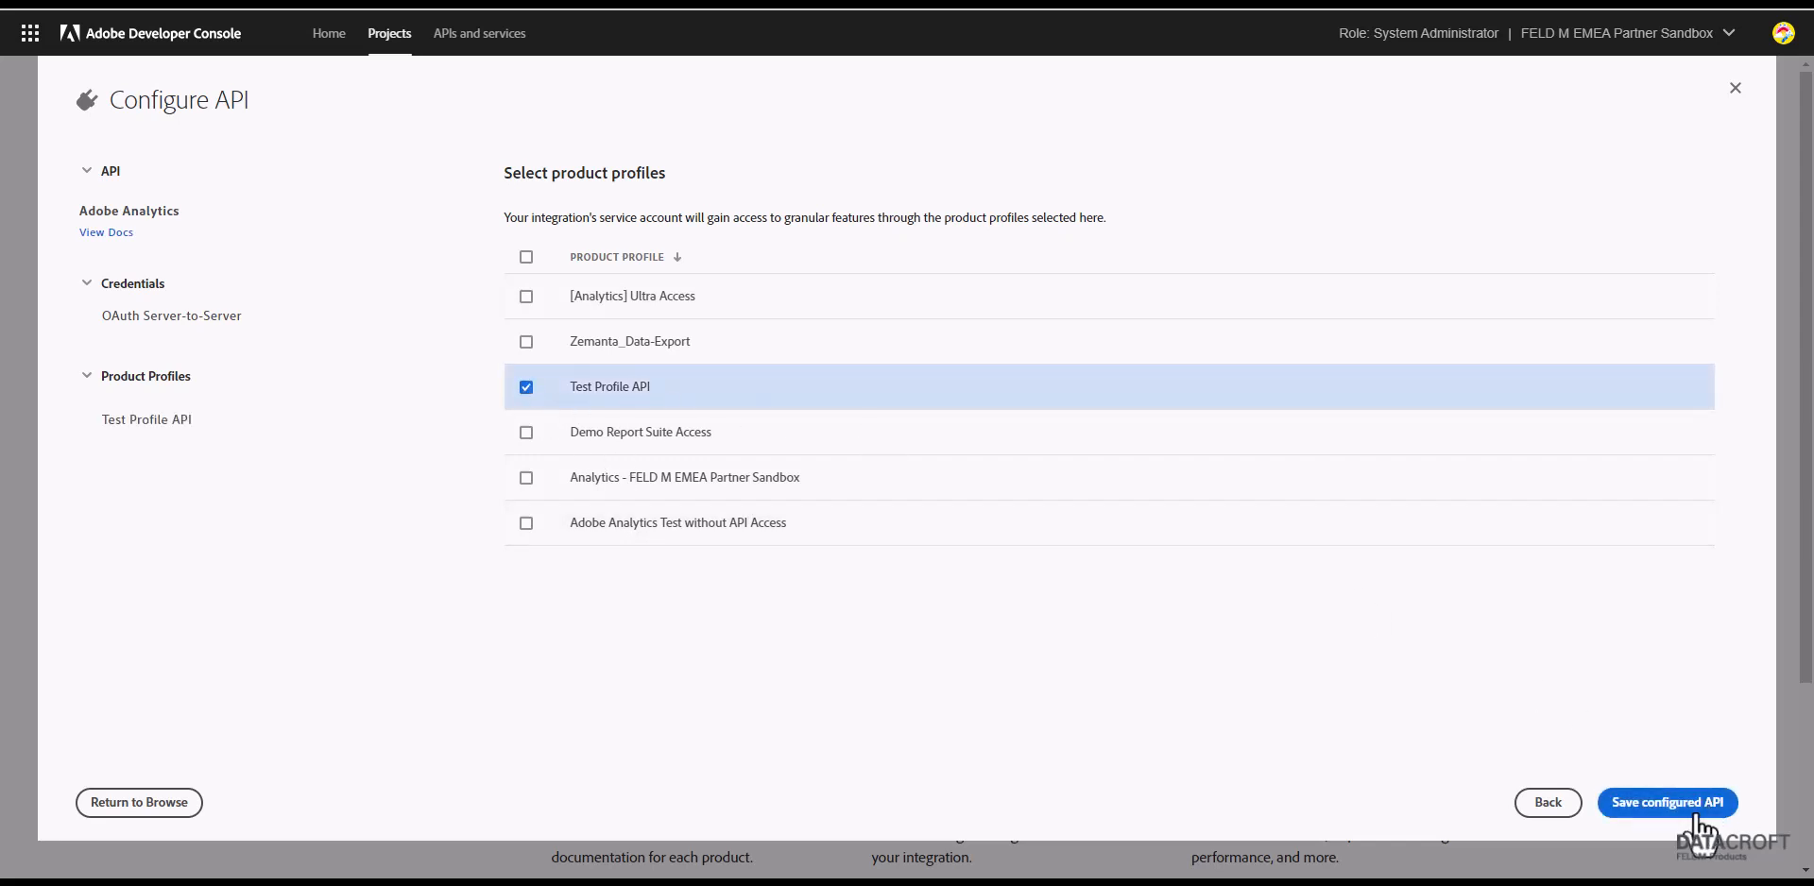
pyautogui.click(1680, 808)
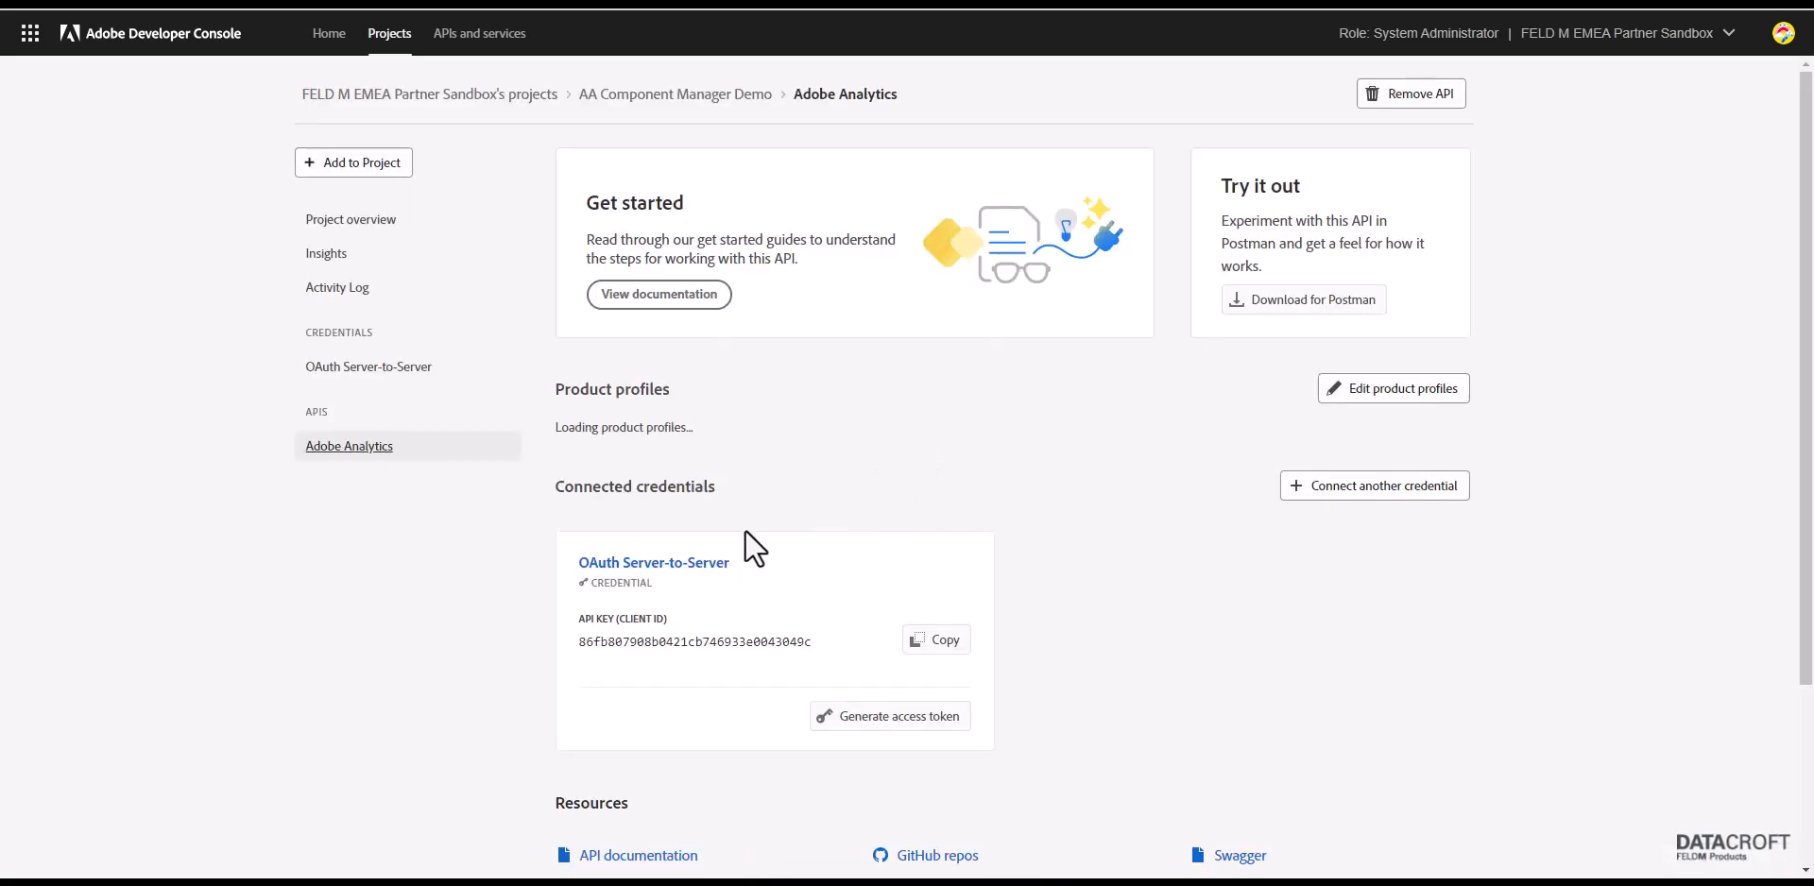
# Open the OAuth Server-to-Server credential's details and retrieve its client secret
pyautogui.click(676, 574)
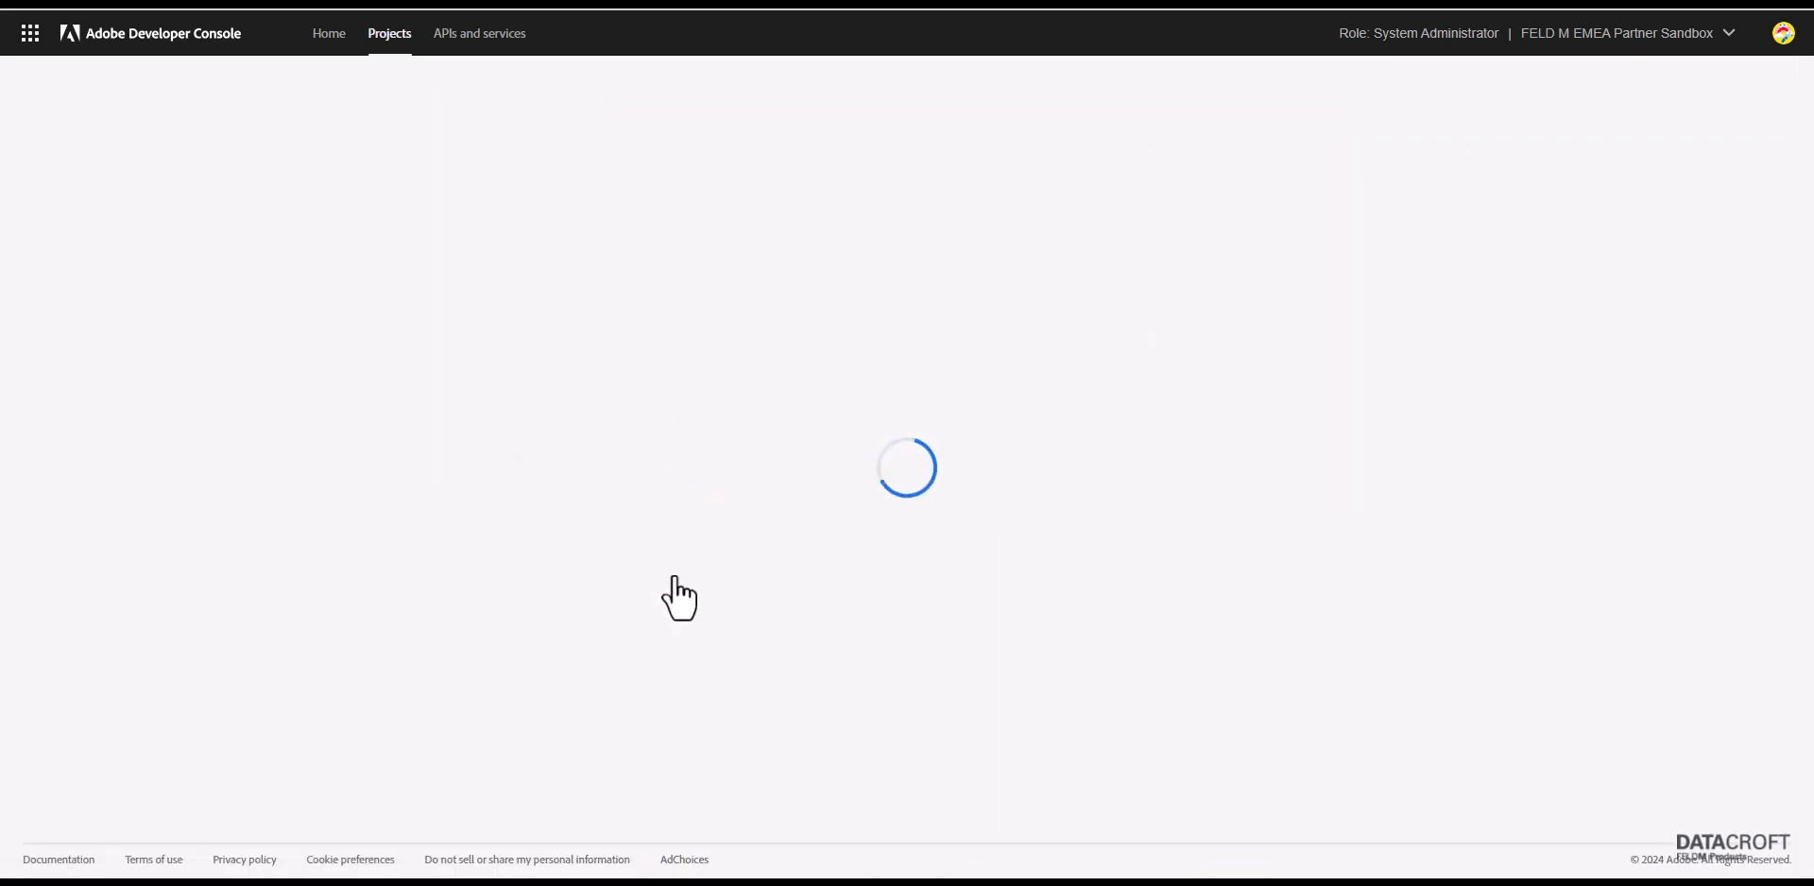
pyautogui.scroll(-2, 662, 453)
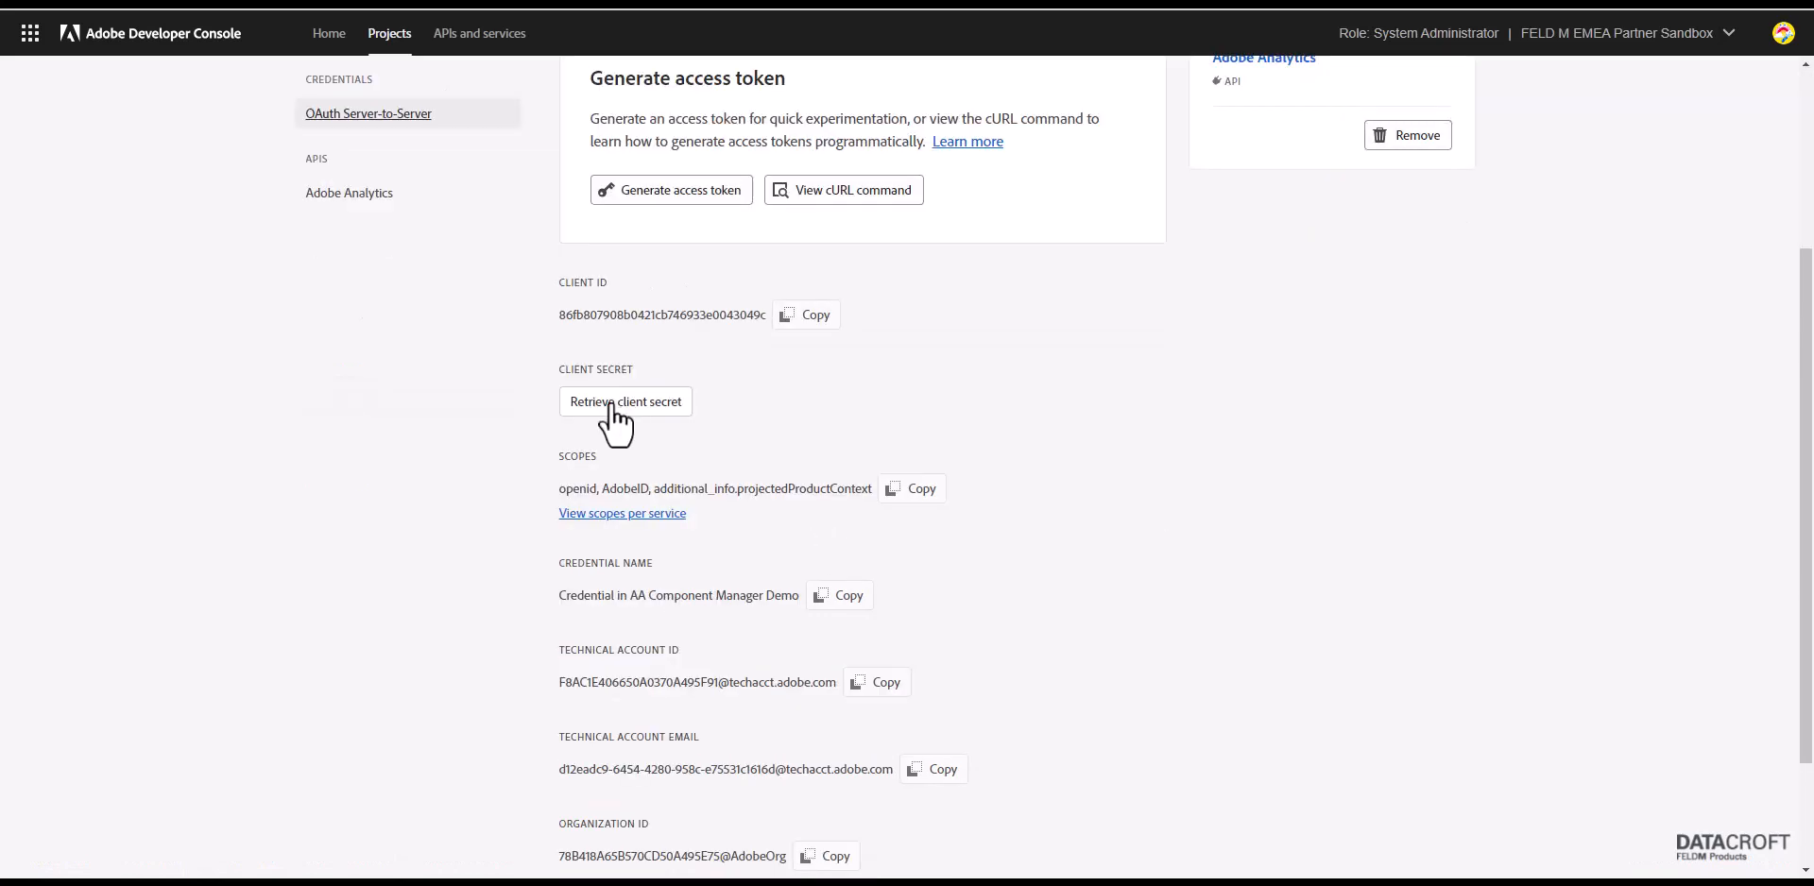
pyautogui.click(613, 414)
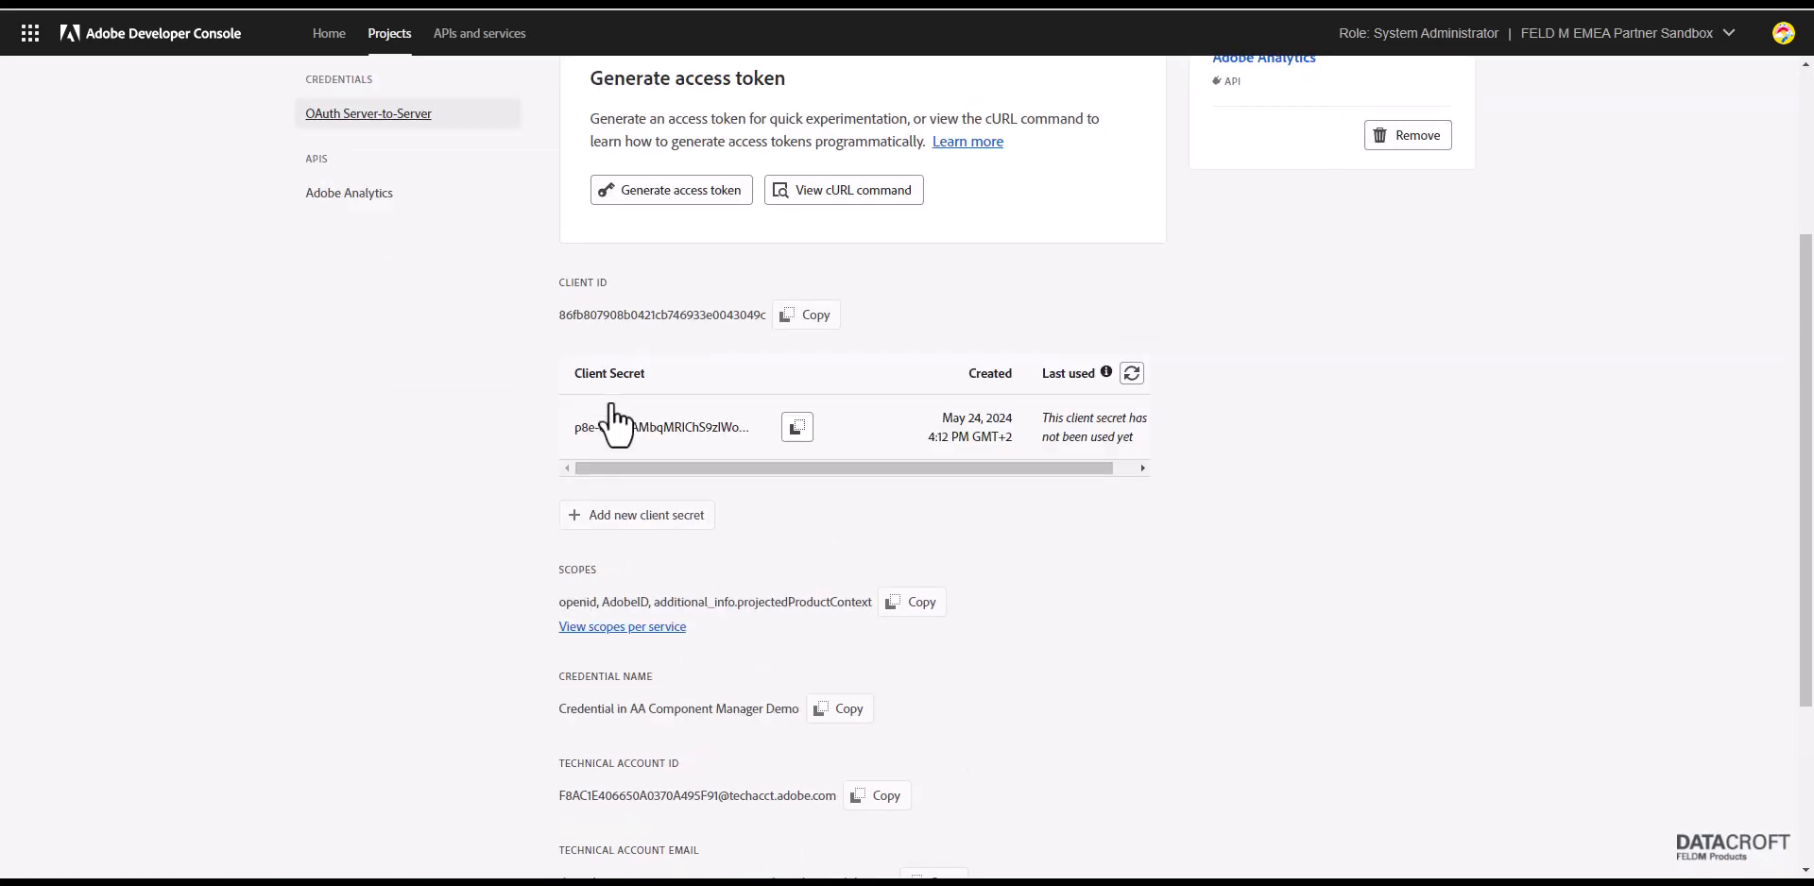
# Review the credential's details and copy the technical account email
pyautogui.scroll(-3, 960, 350)
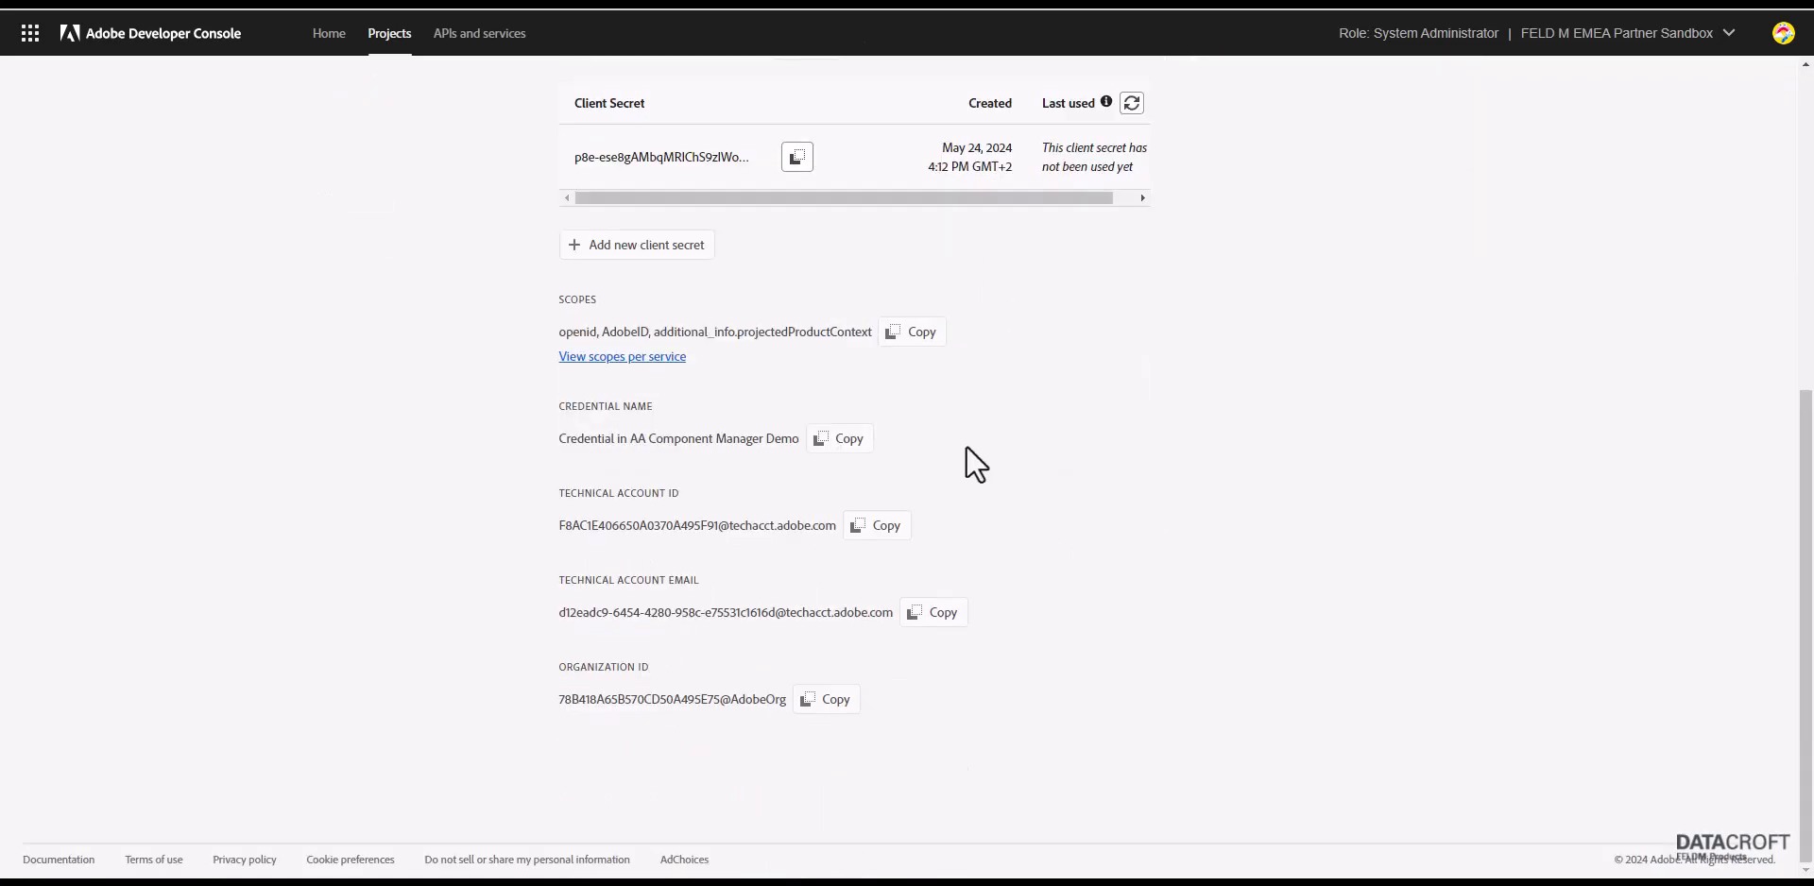
pyautogui.scroll(3, 1017, 344)
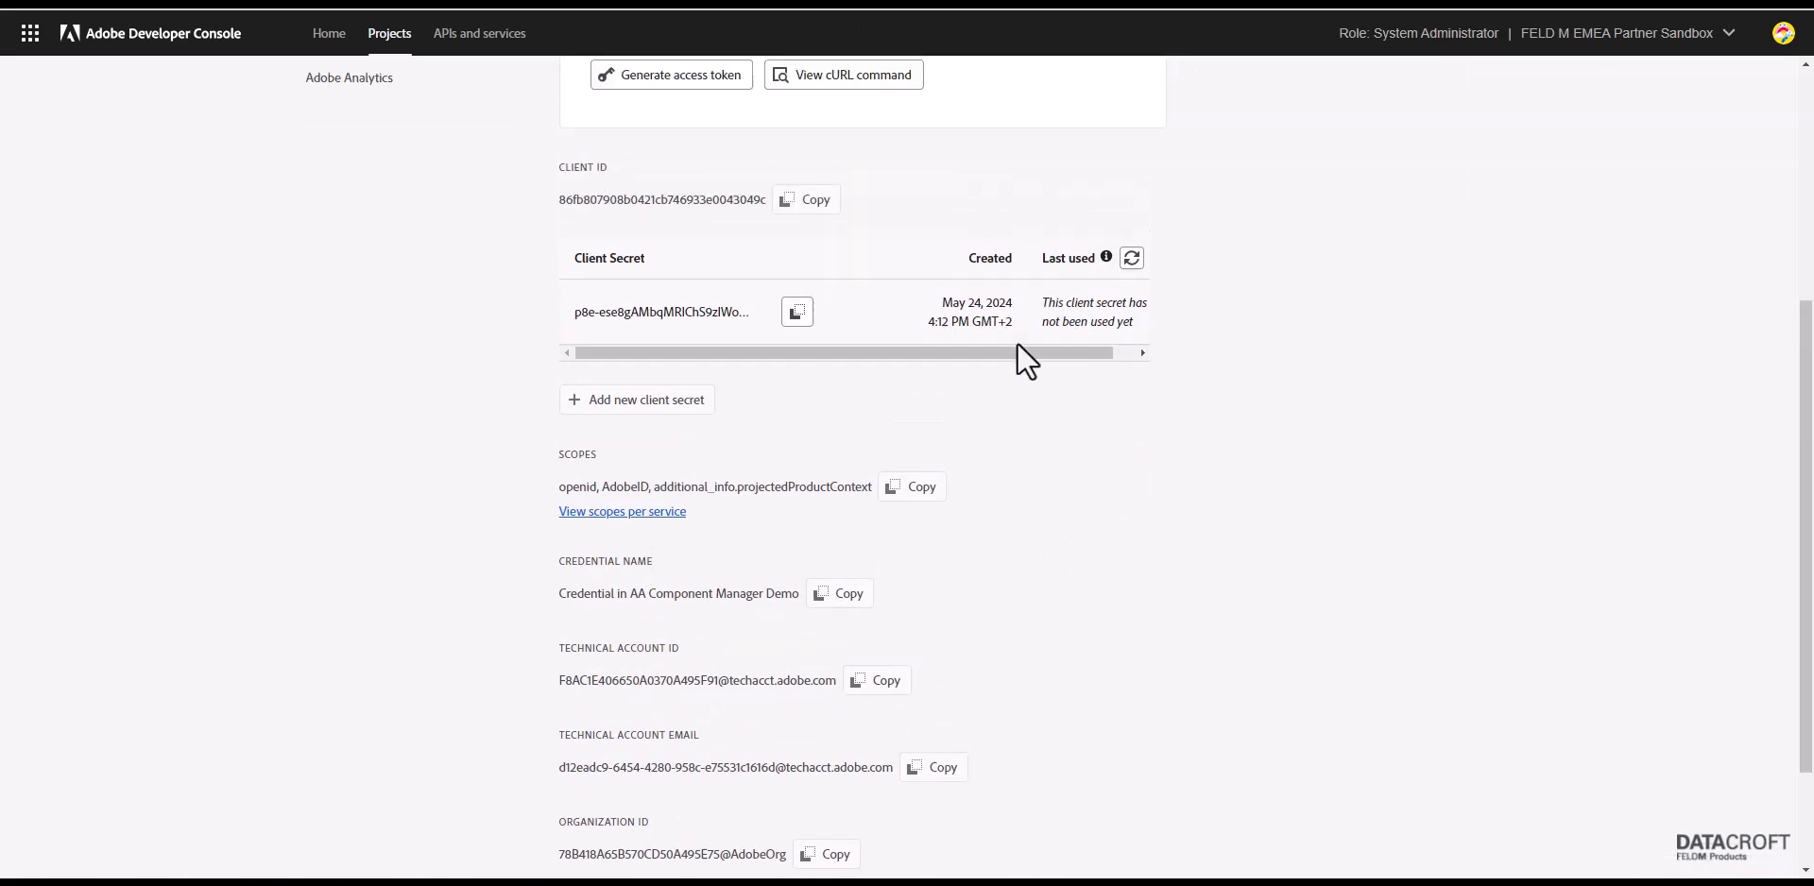
pyautogui.scroll(-3, 990, 447)
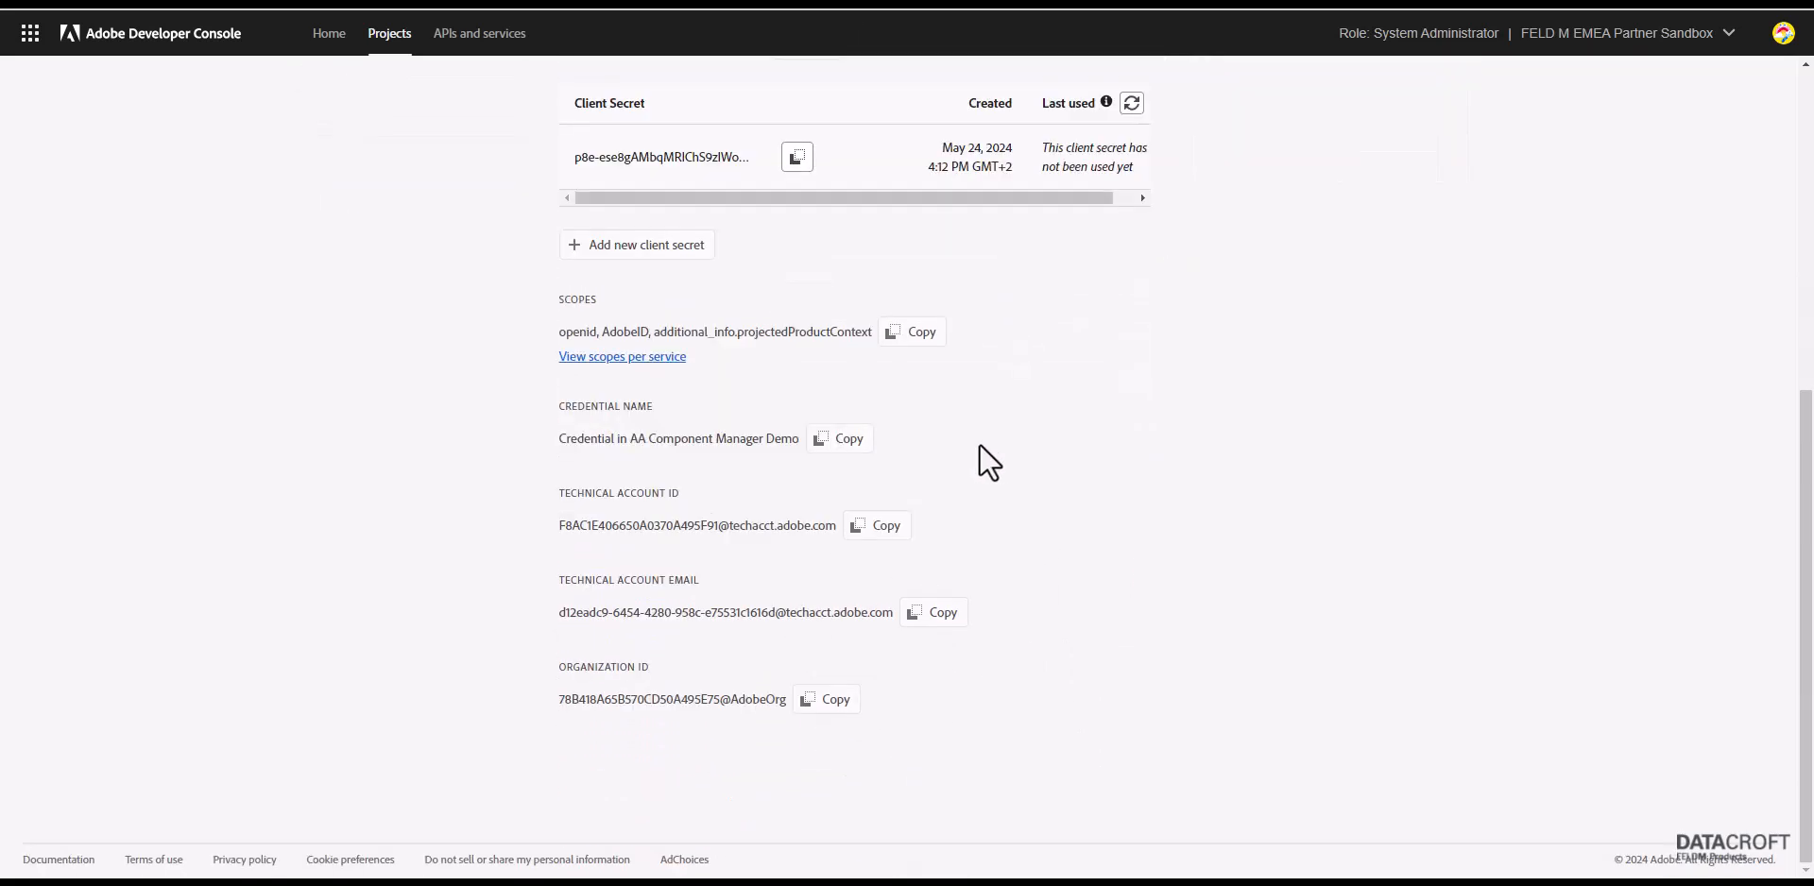
pyautogui.moveTo(571, 580); pyautogui.dragTo(689, 579)
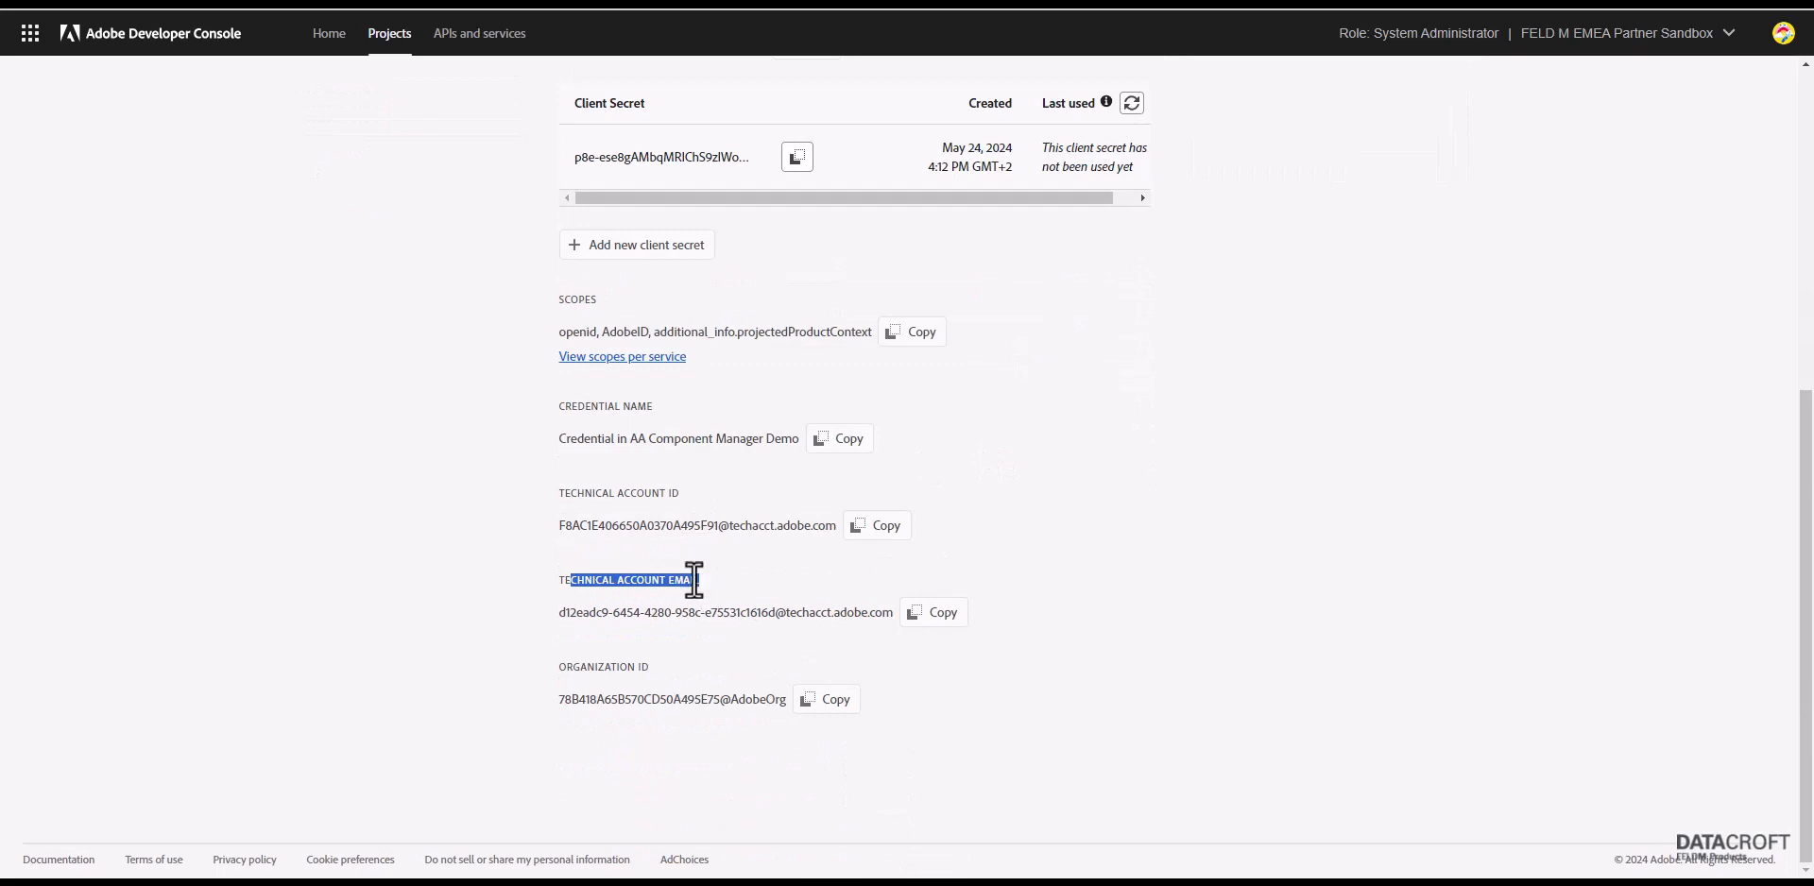
pyautogui.doubleClick(688, 580)
pyautogui.moveTo(680, 494); pyautogui.dragTo(617, 493)
pyautogui.click(640, 491)
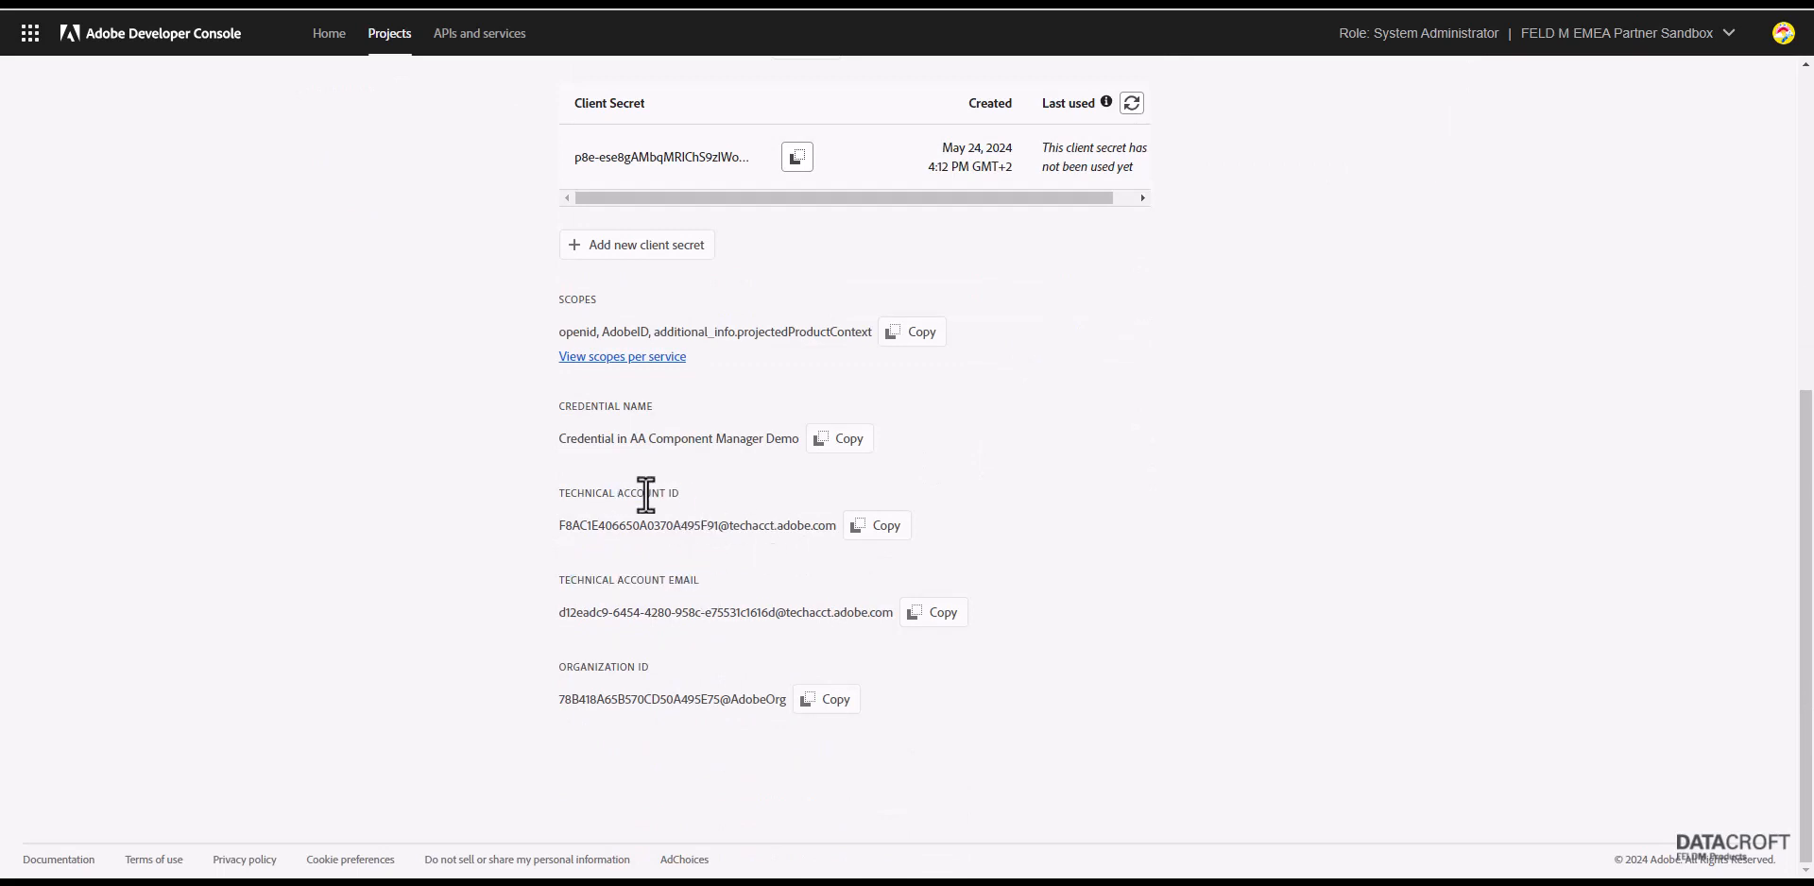
pyautogui.moveTo(700, 581); pyautogui.dragTo(552, 581)
pyautogui.click(937, 624)
# Switch to the Adobe Admin Console and open the admins list of the Adobe Analytics - FELD M EMEA Partner Sandbox product
pyautogui.hotkey('ctrl', 'Tab')
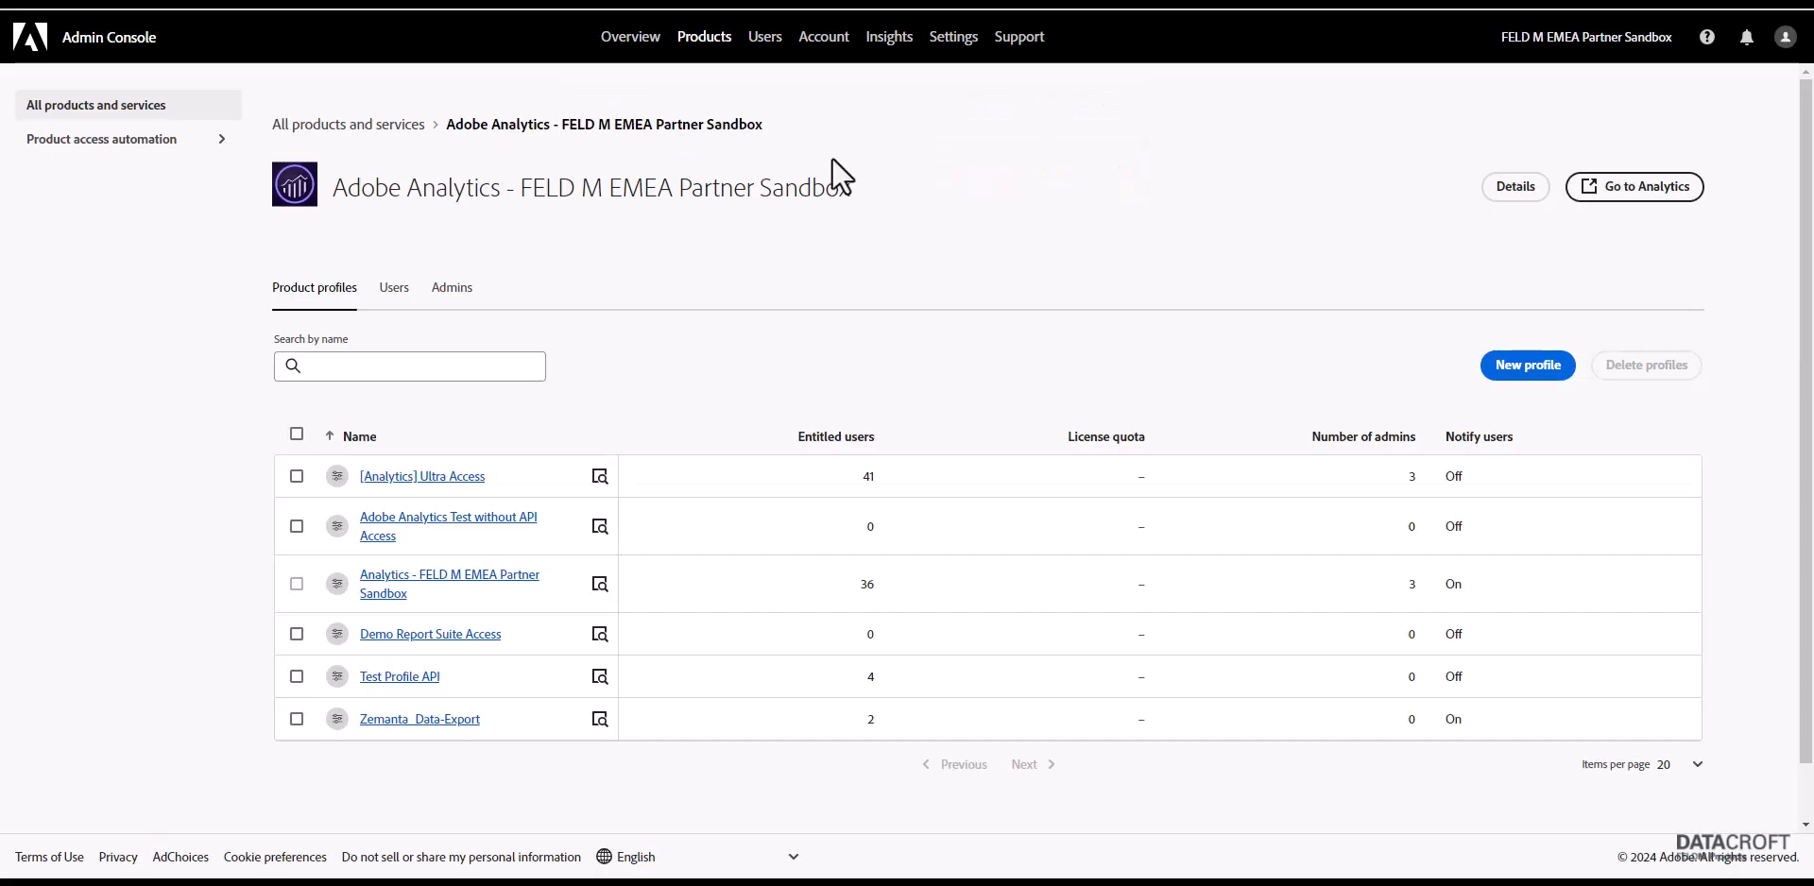
pyautogui.click(707, 44)
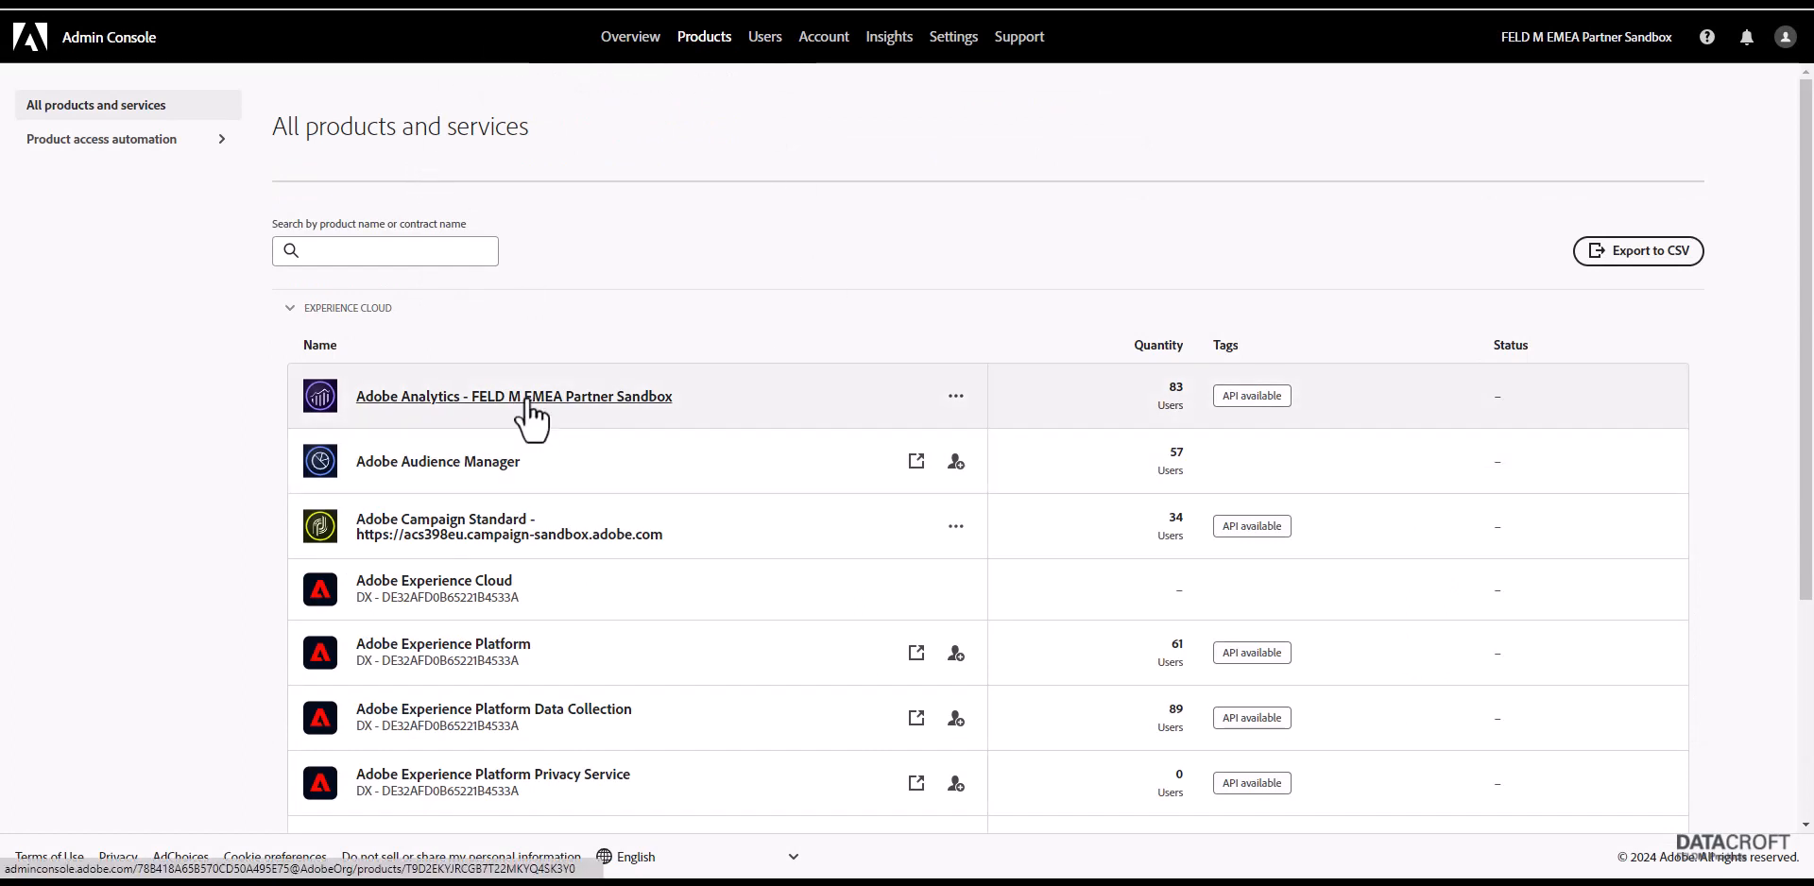
pyautogui.click(529, 397)
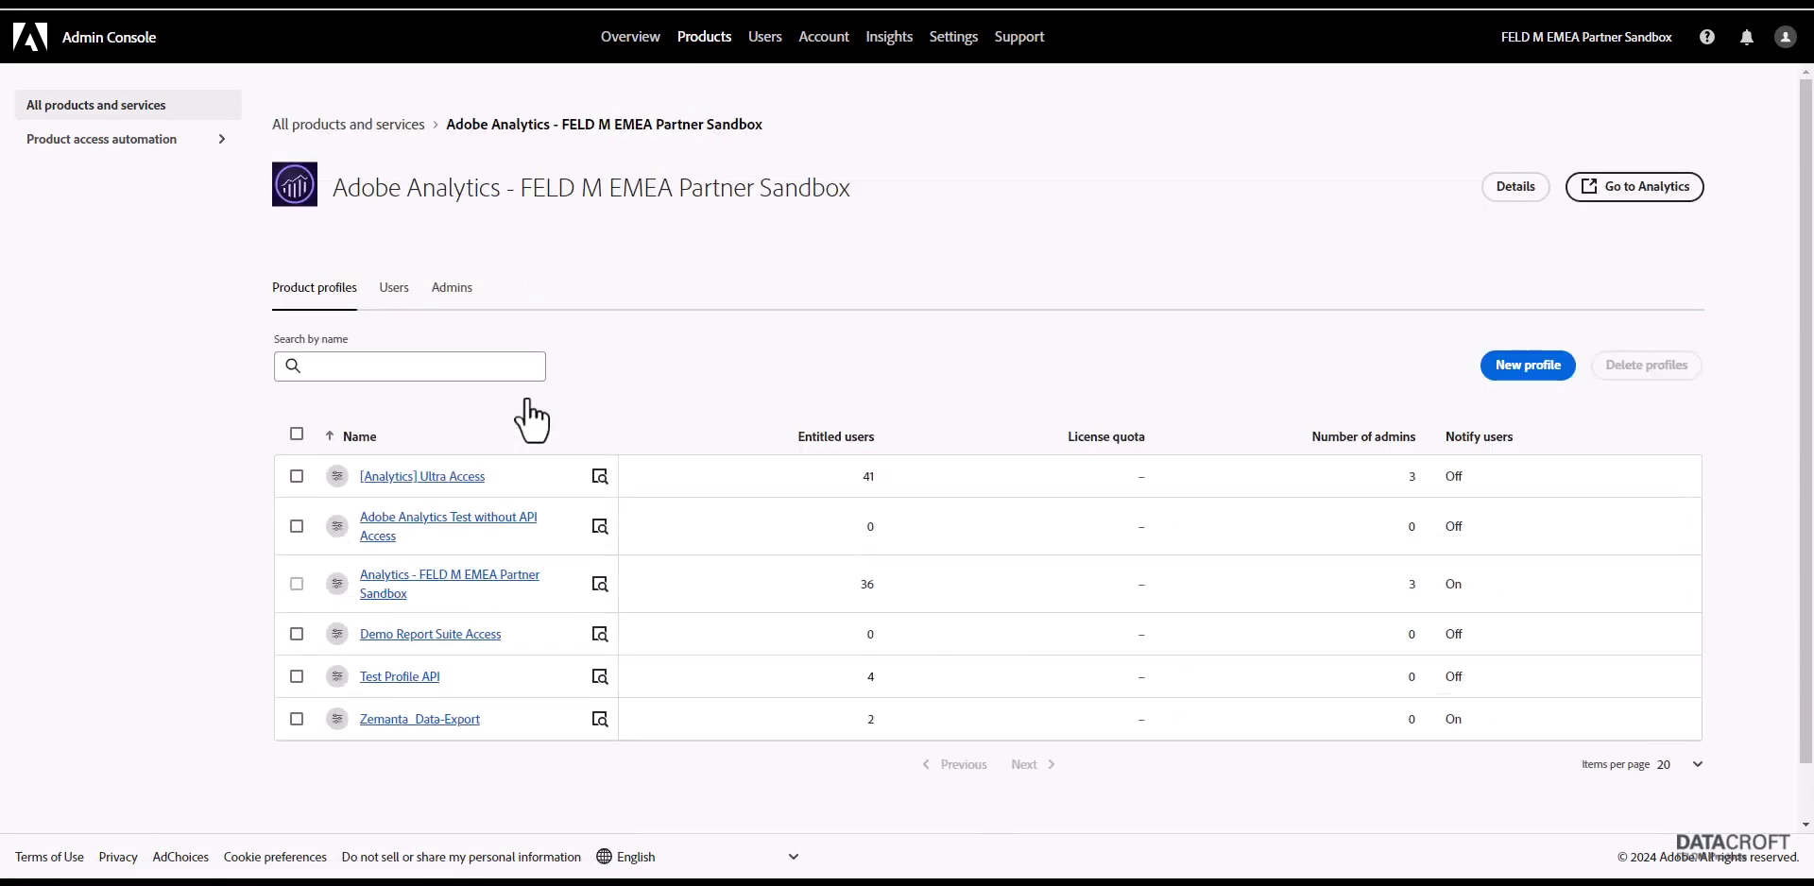
pyautogui.click(444, 287)
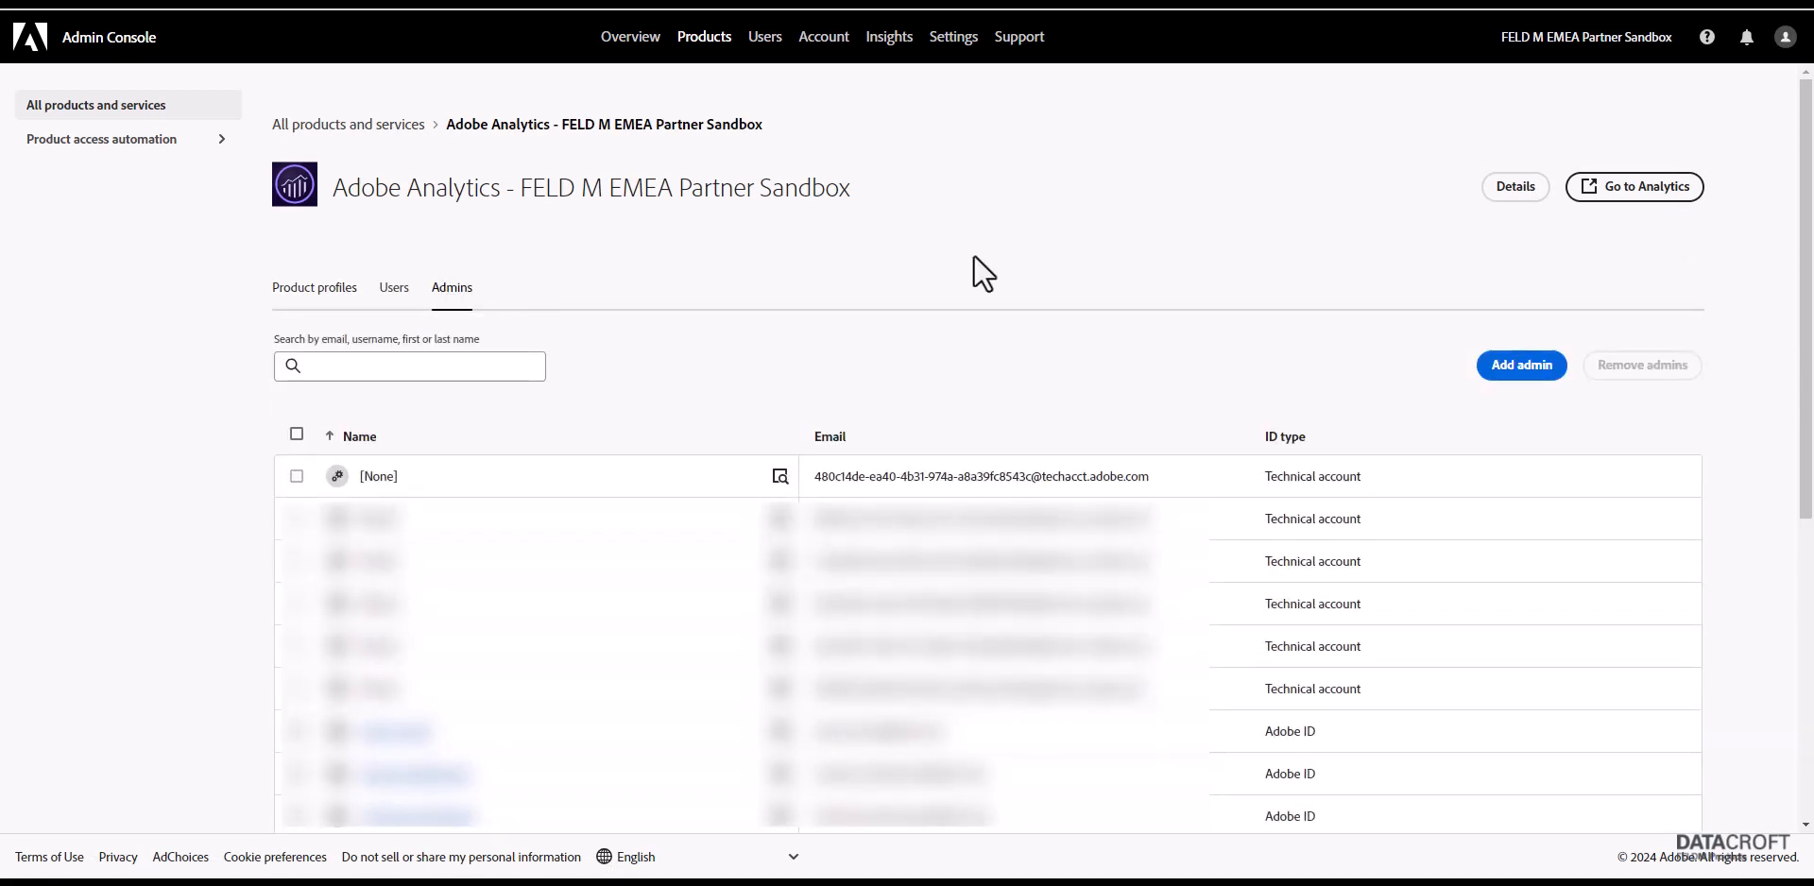
# Add the copied technical account email as a product administrator, choosing the suggested Enterprise ID account, and save
pyautogui.click(1515, 366)
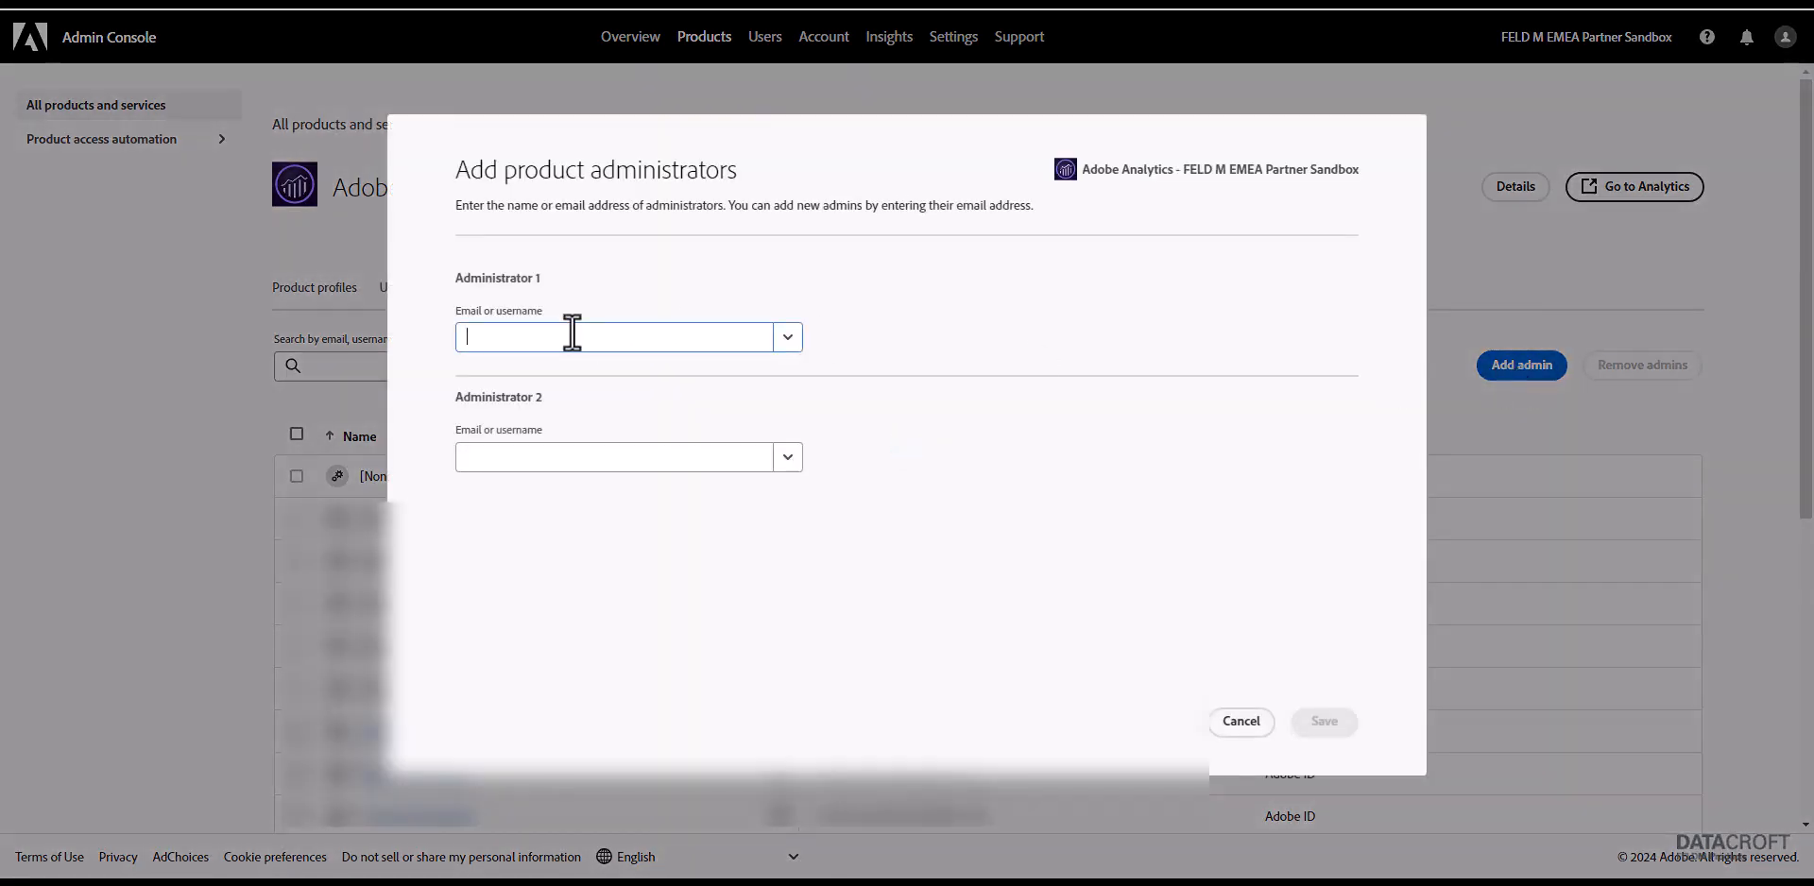
pyautogui.click(573, 337)
pyautogui.hotkey('ctrl', 'v')
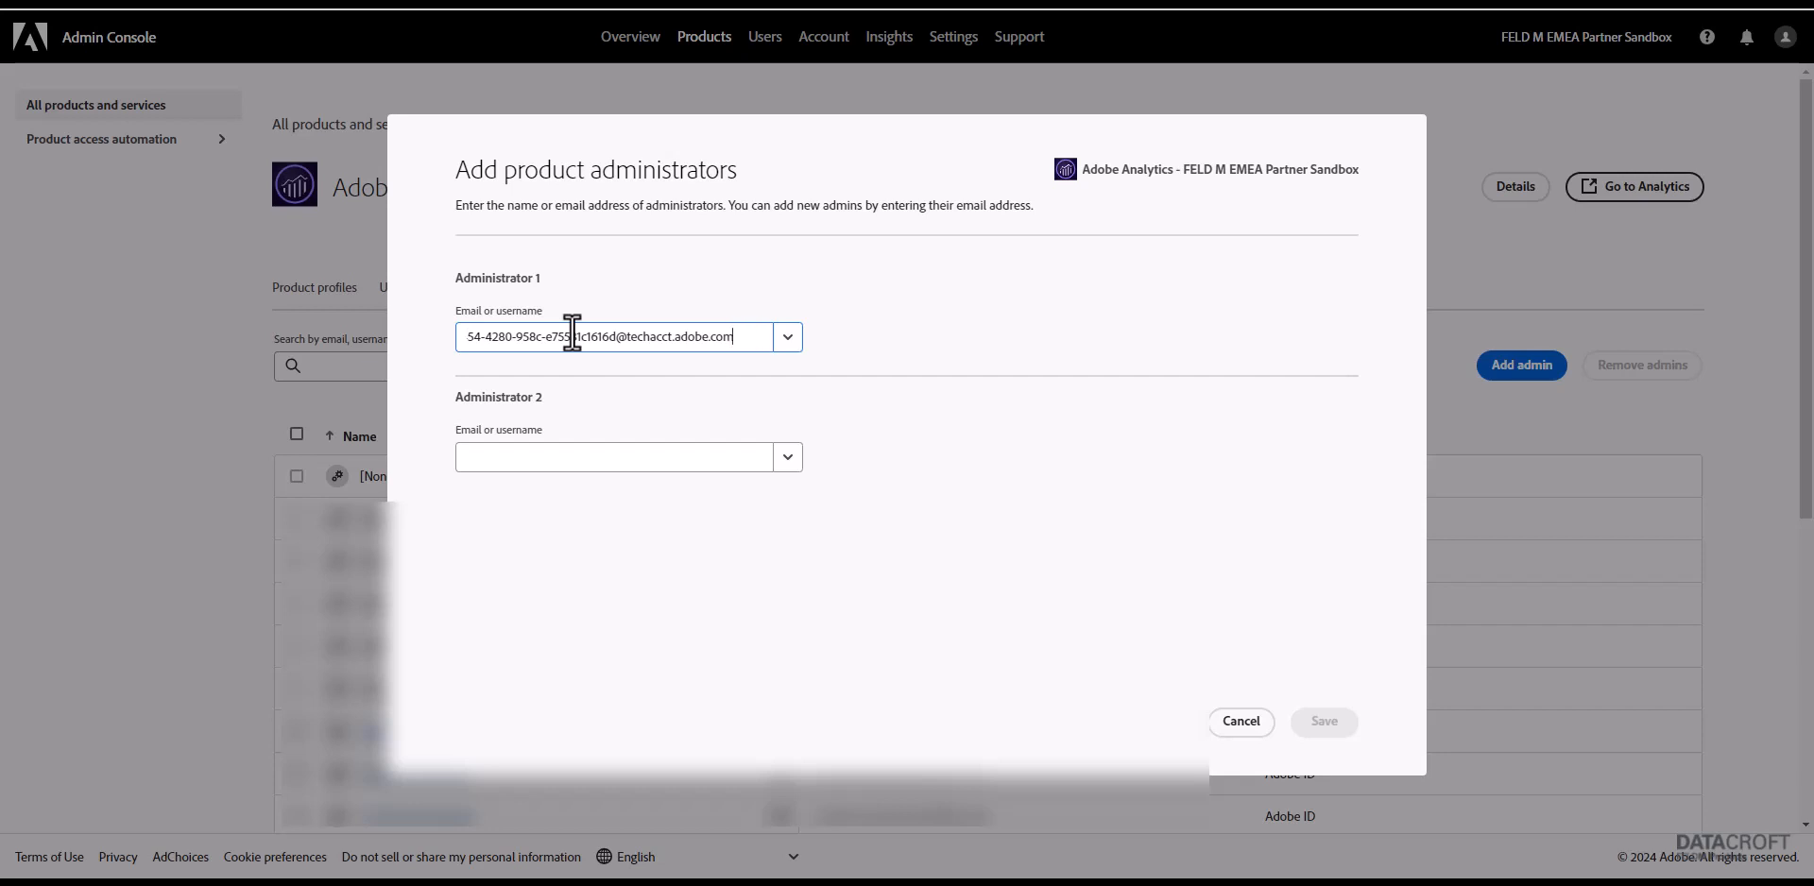
pyautogui.click(788, 337)
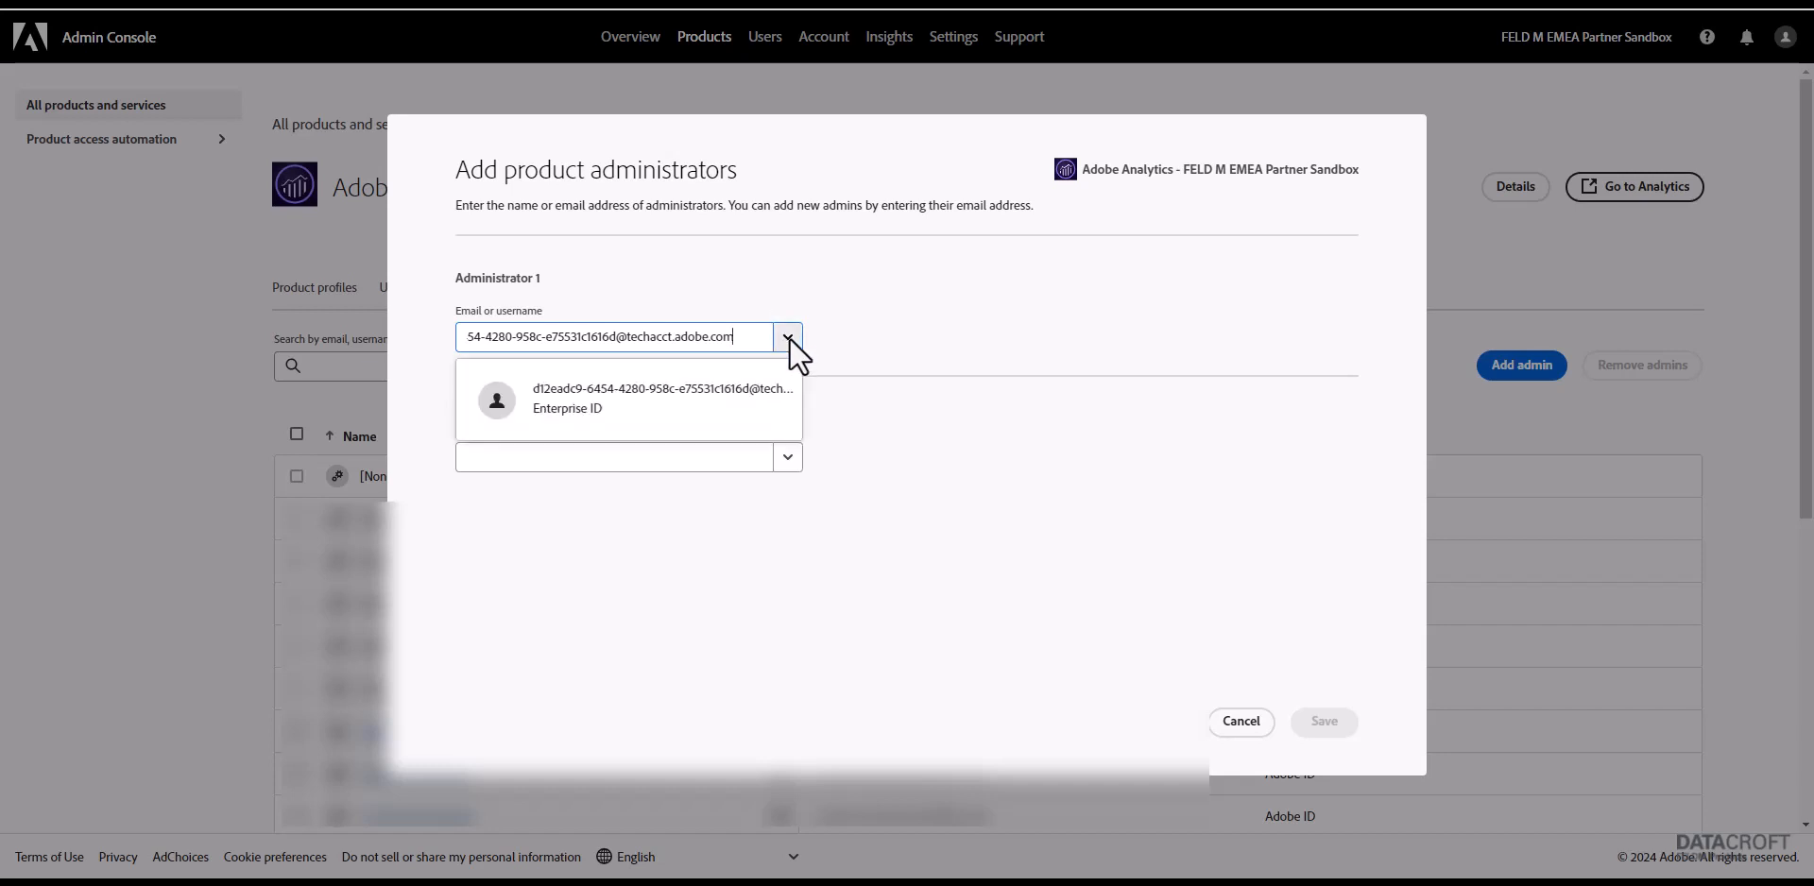
pyautogui.click(622, 395)
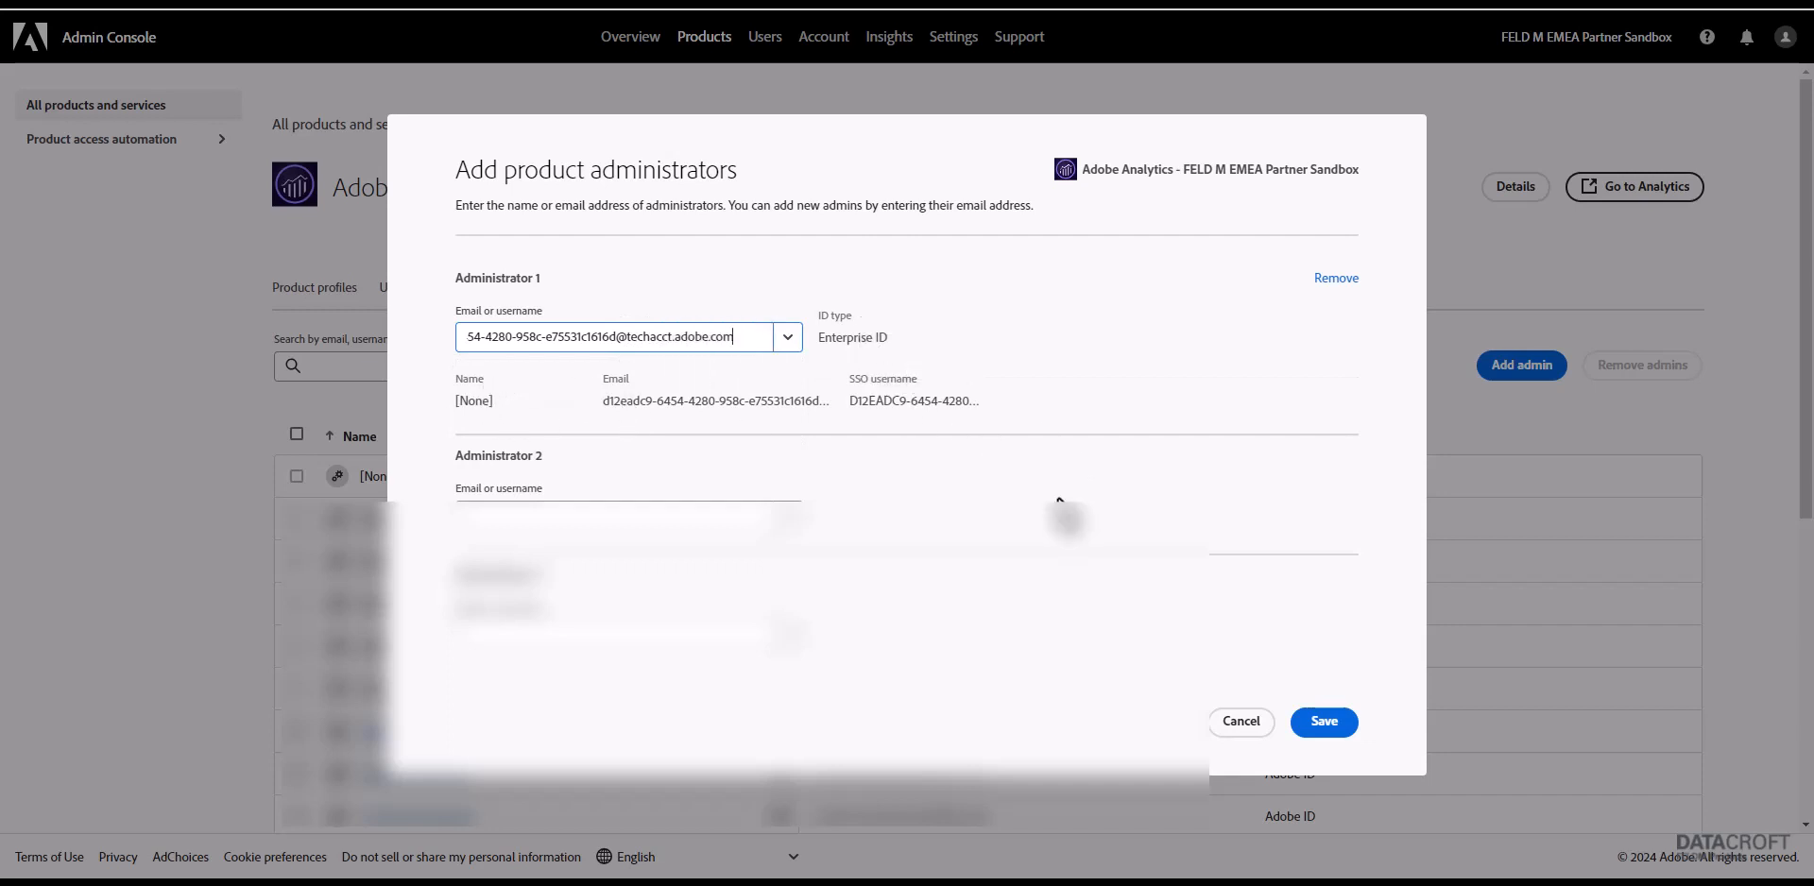
pyautogui.click(1321, 720)
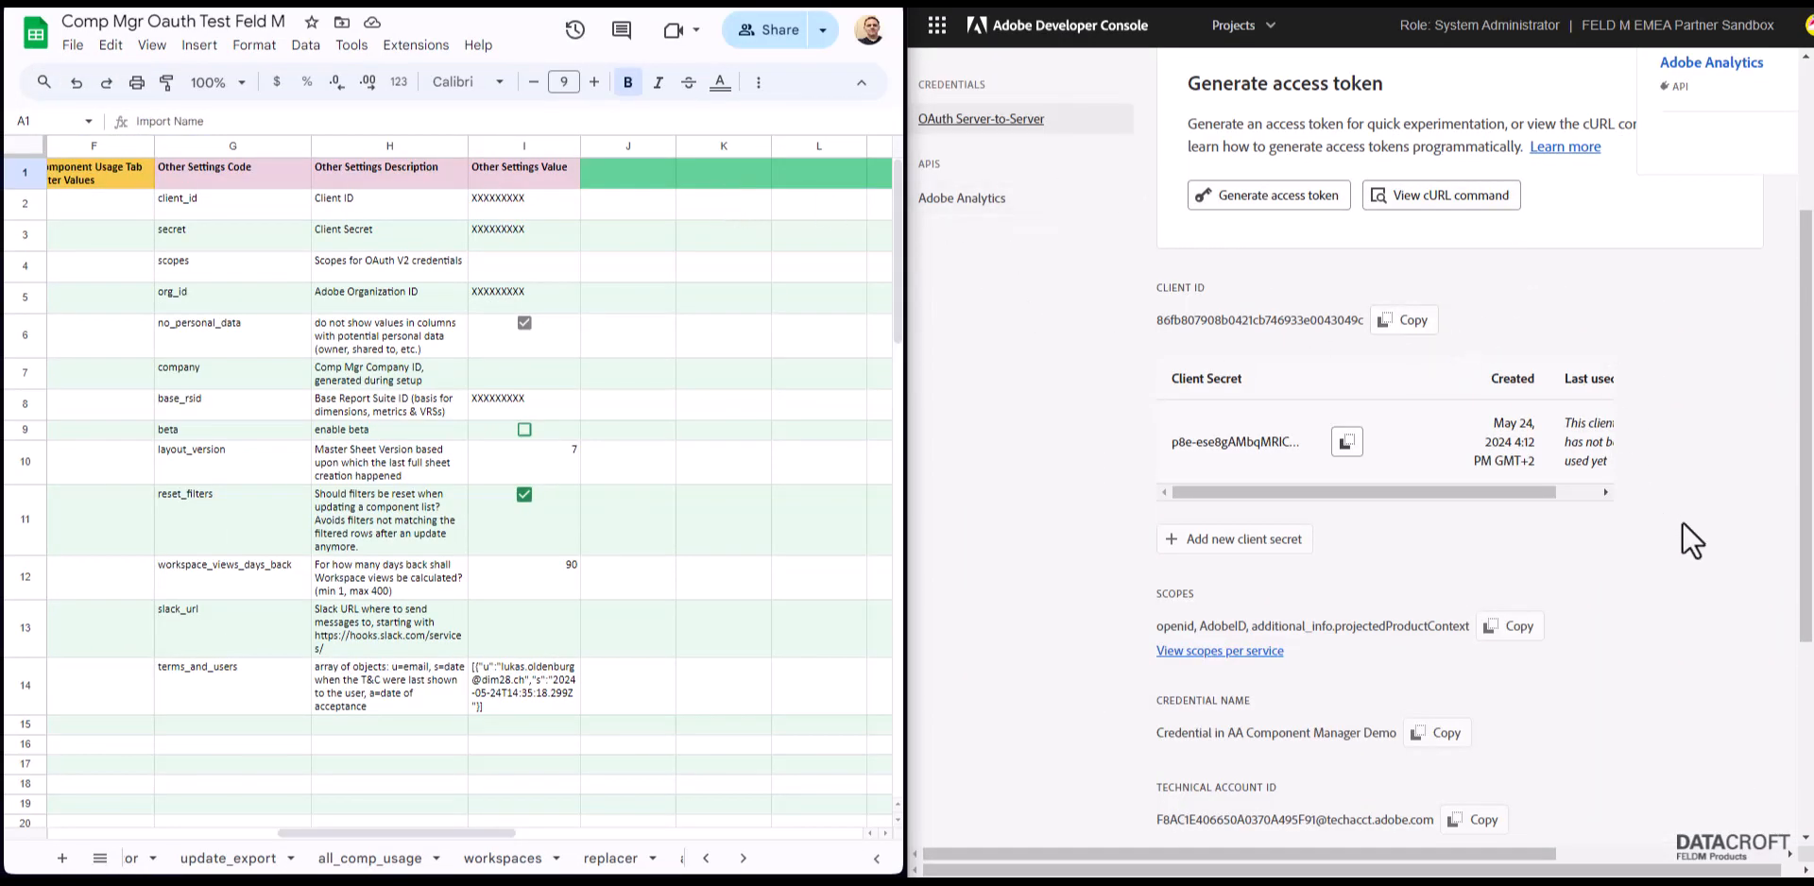
# Start the AA Component Manager setup in the spreadsheet and agree to its terms & conditions
pyautogui.scroll(-1, 1688, 531)
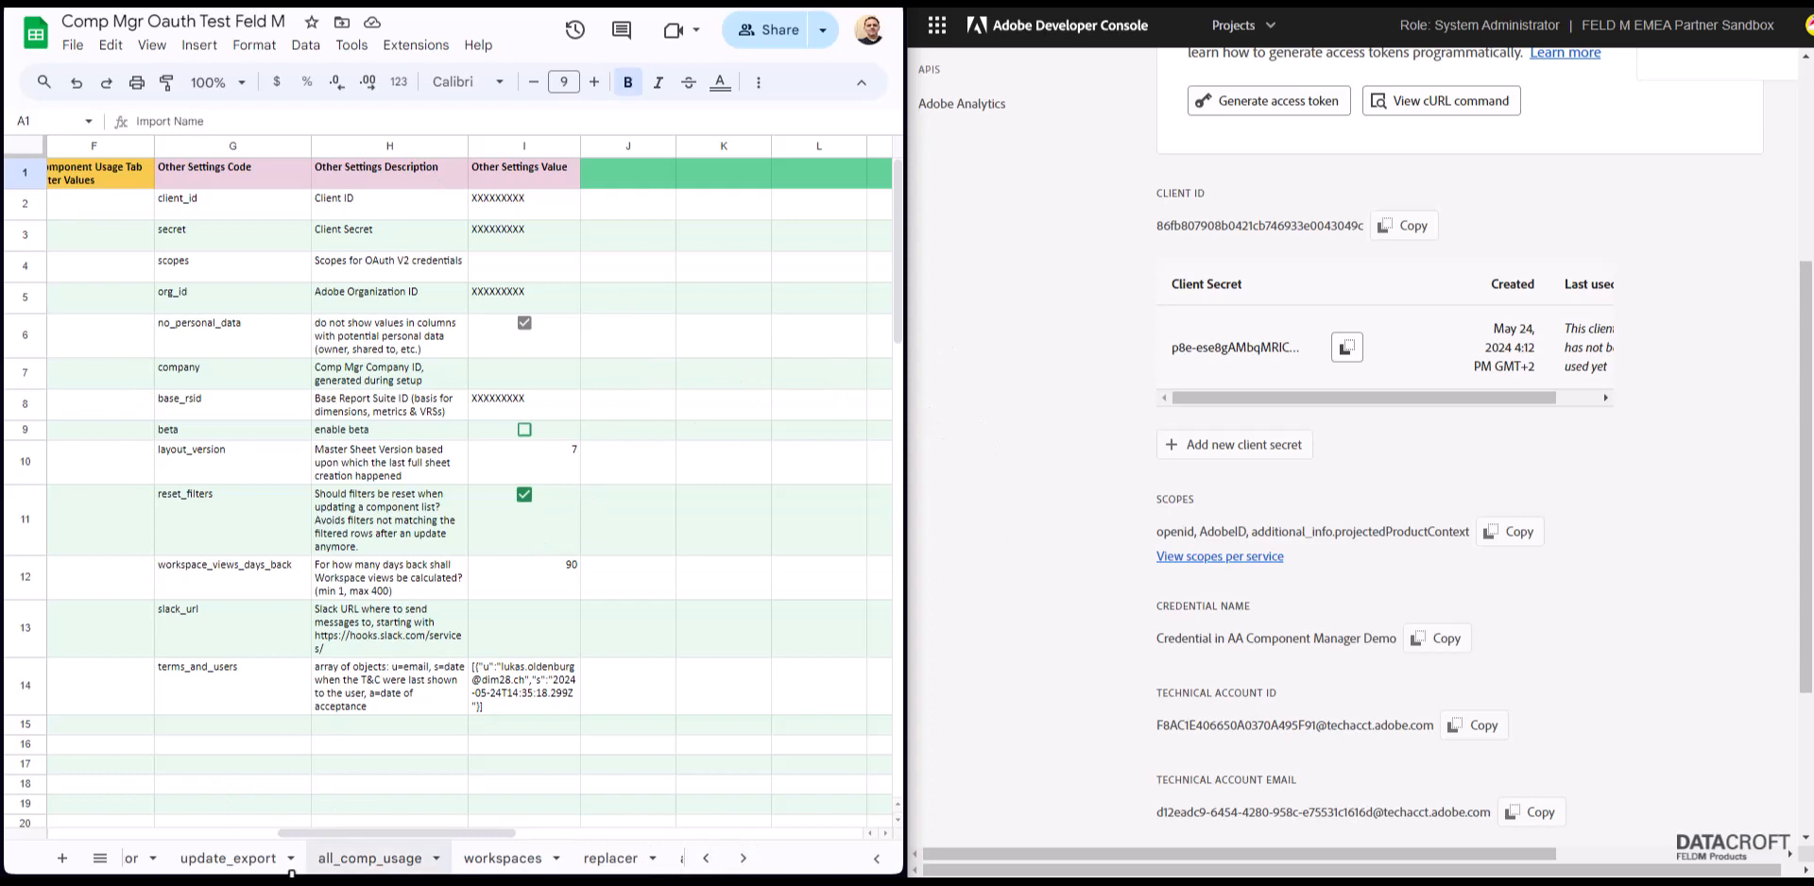
pyautogui.click(101, 858)
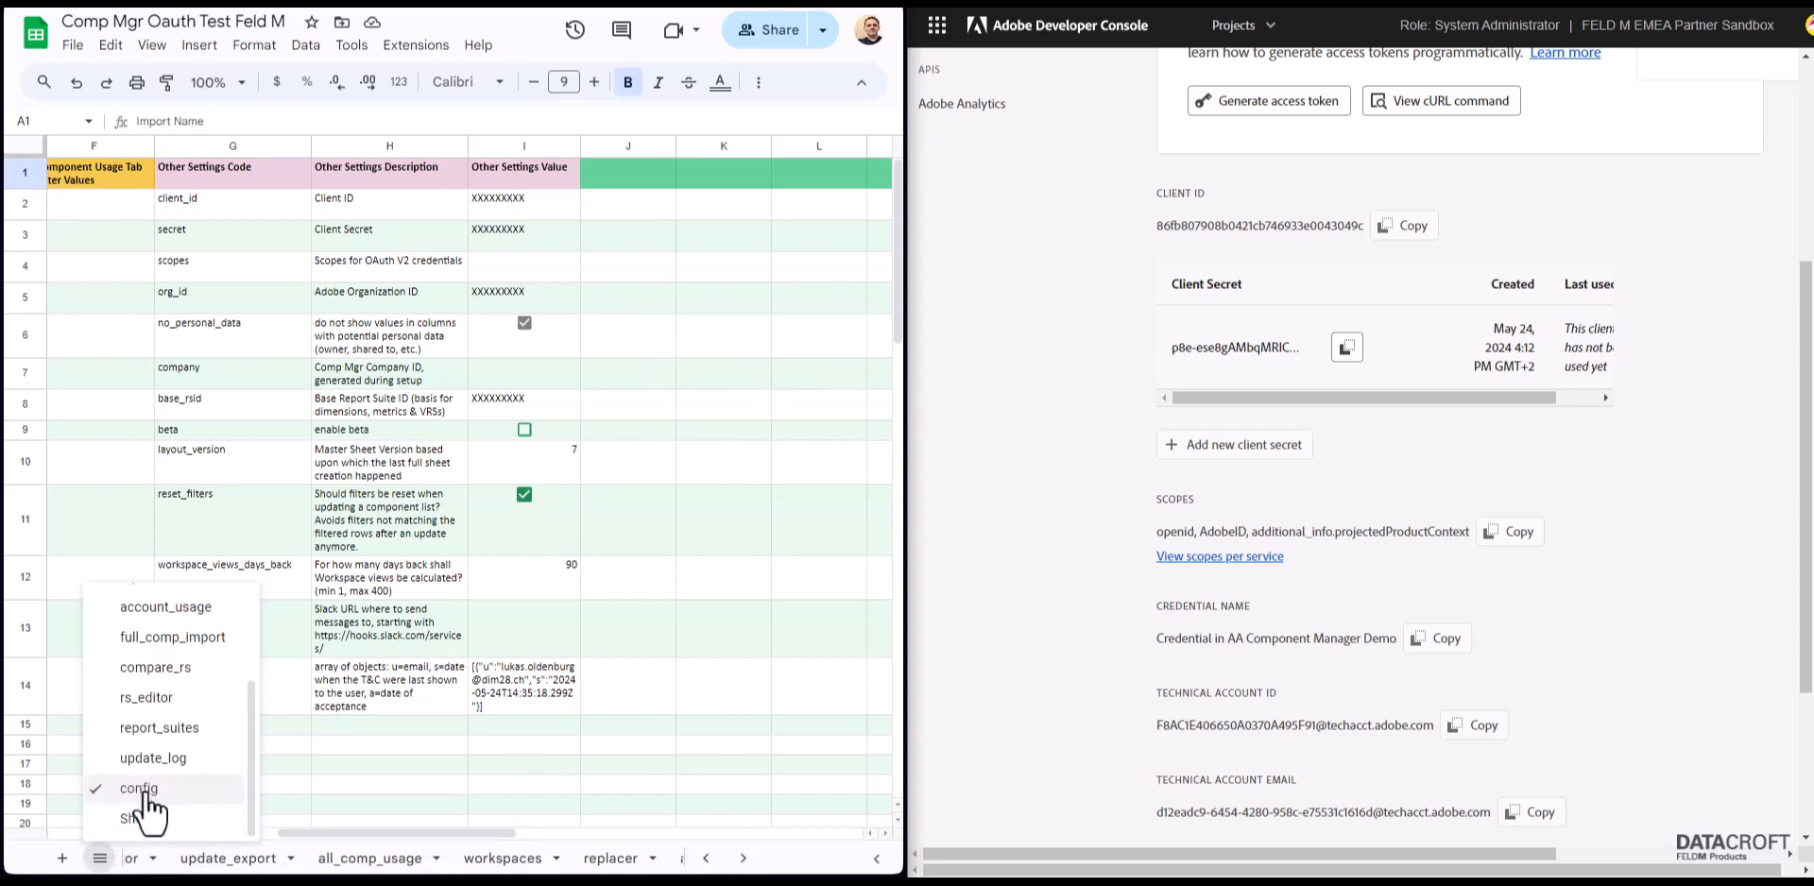
pyautogui.click(689, 518)
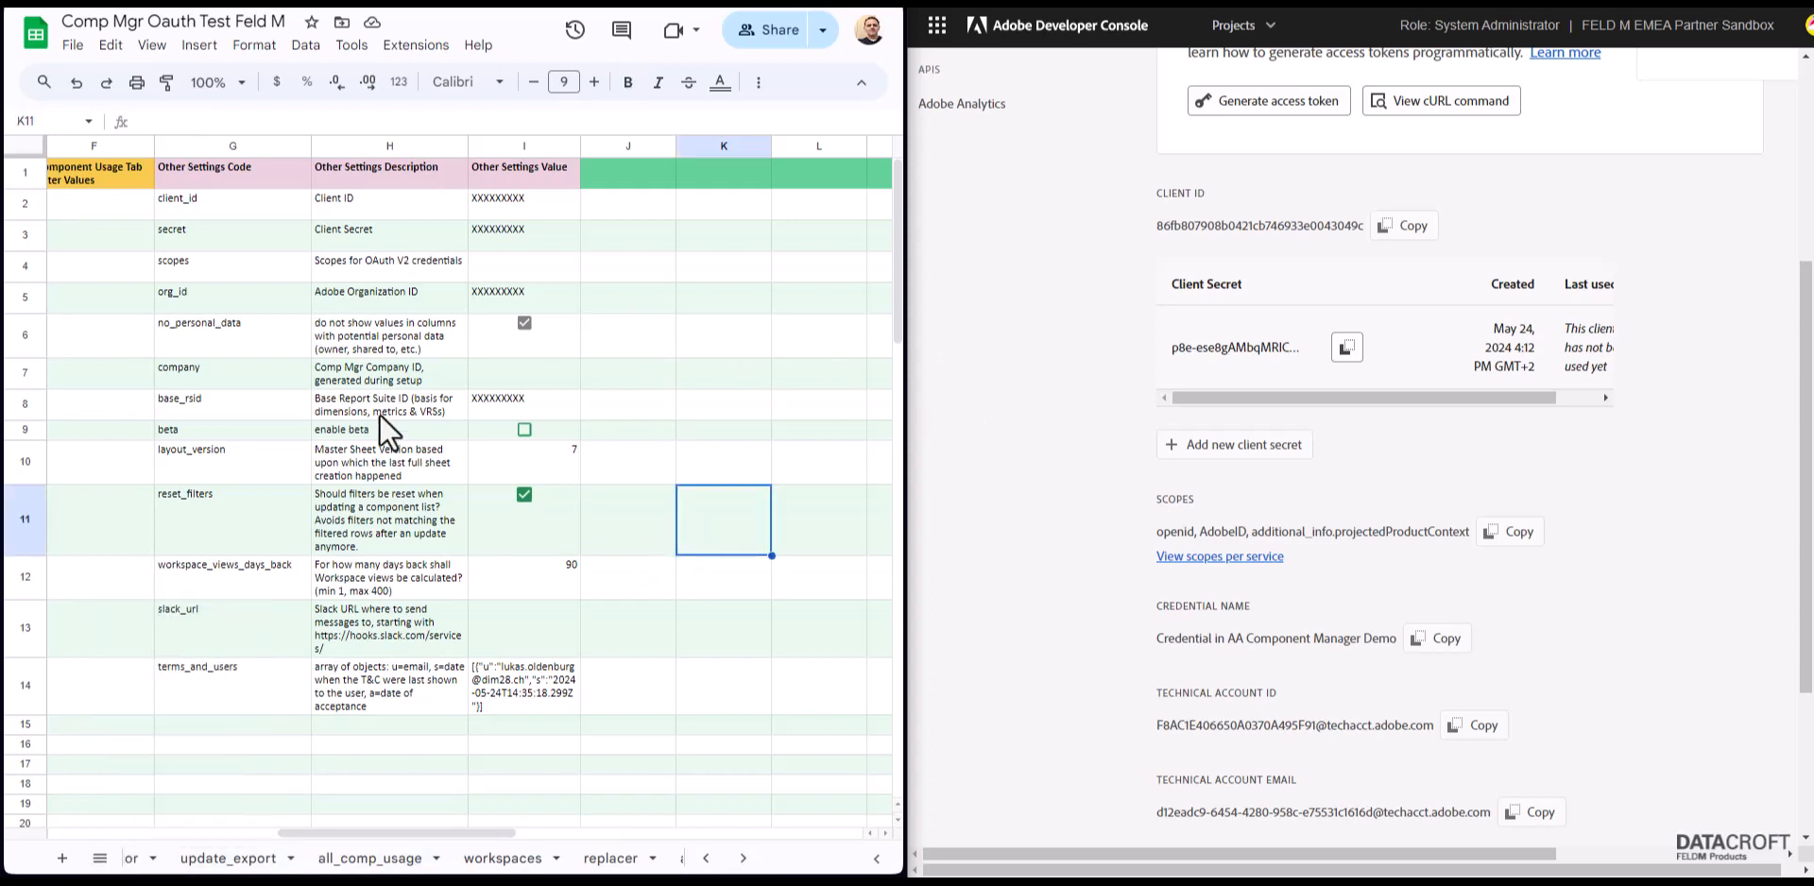
pyautogui.click(422, 55)
pyautogui.moveTo(524, 265)
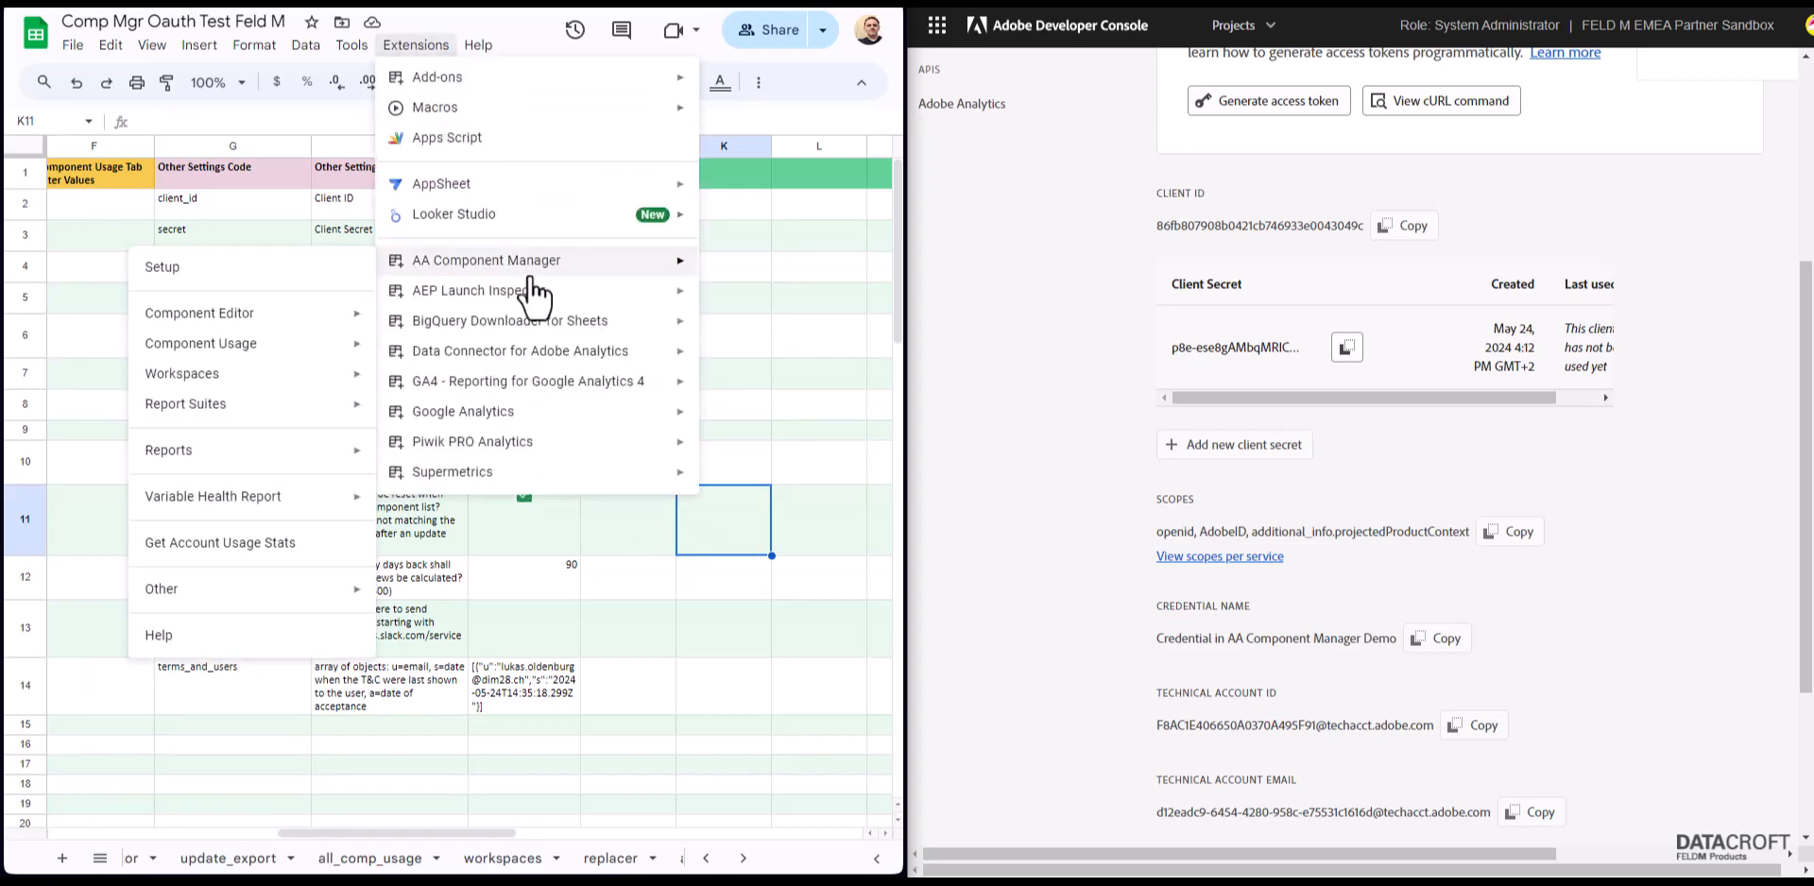
pyautogui.click(210, 269)
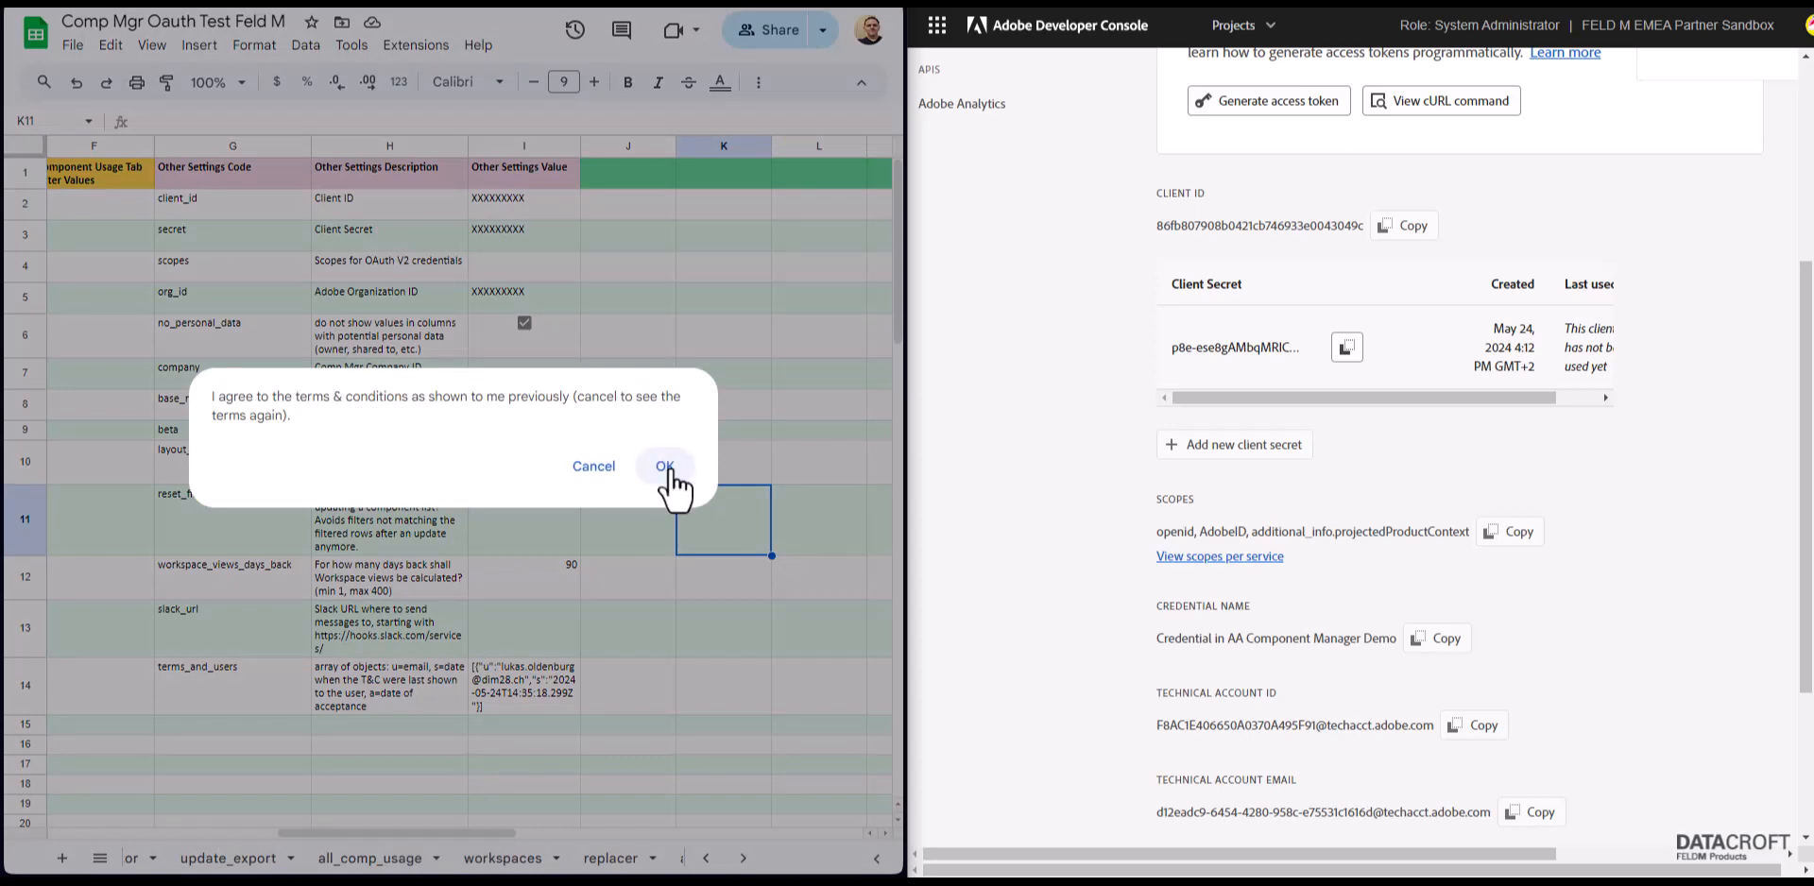
pyautogui.click(665, 467)
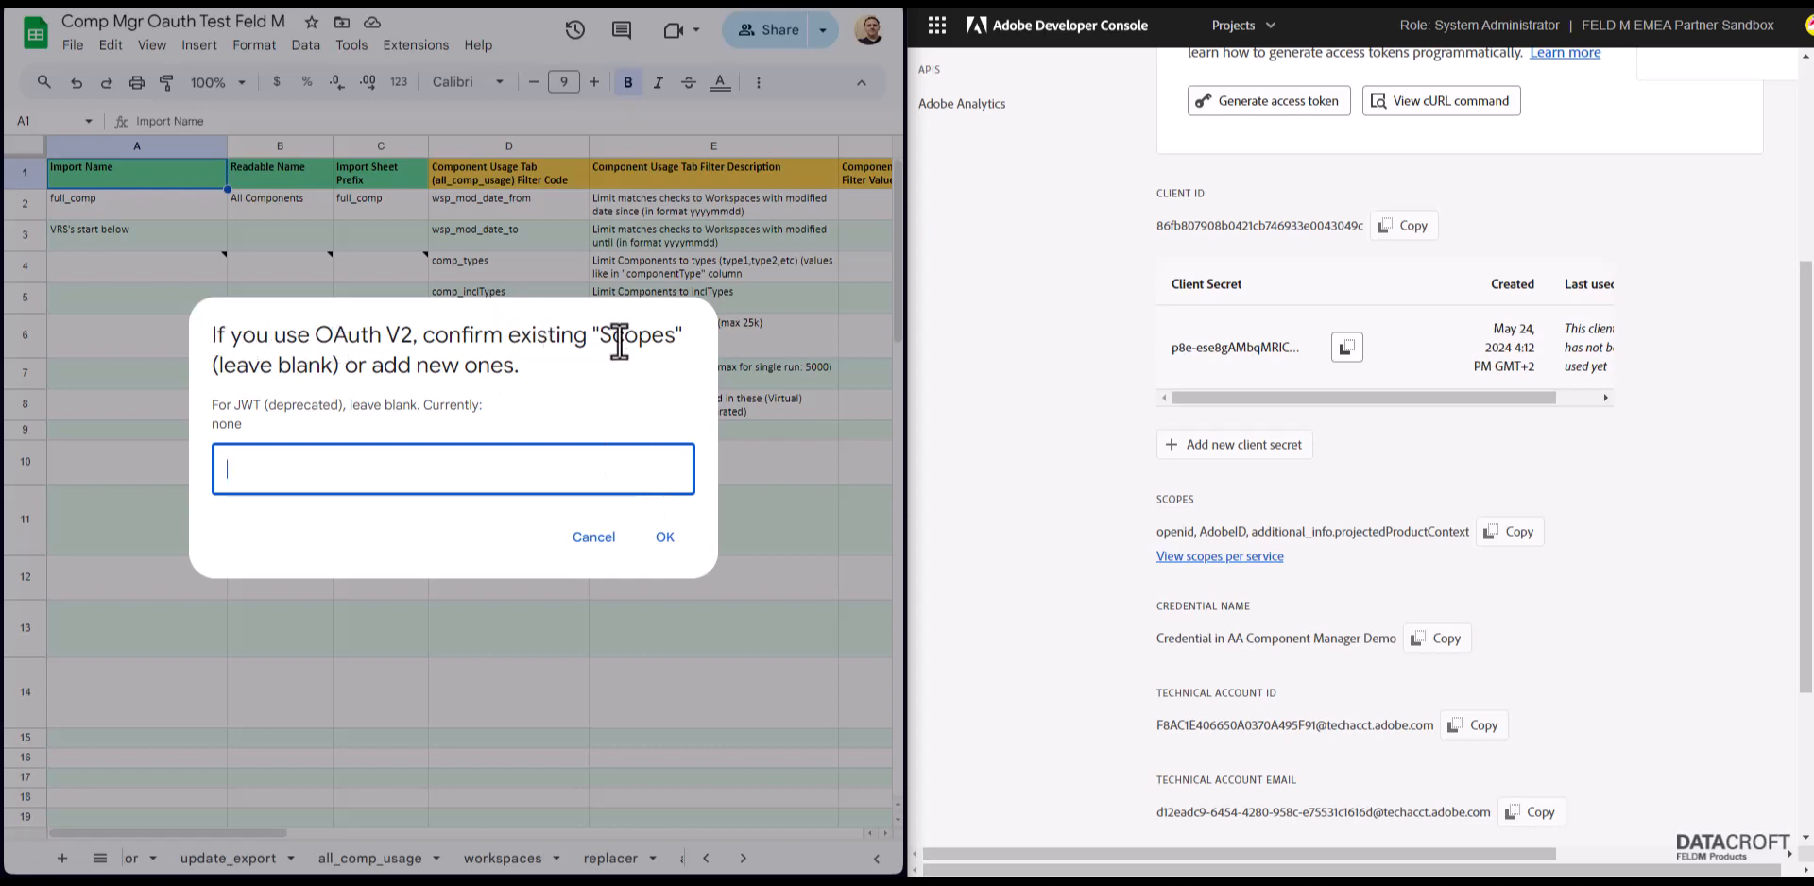
# Copy the credential's scopes from Adobe Developer Console and submit them as the OAuth V2 scopes in the setup
pyautogui.click(1512, 535)
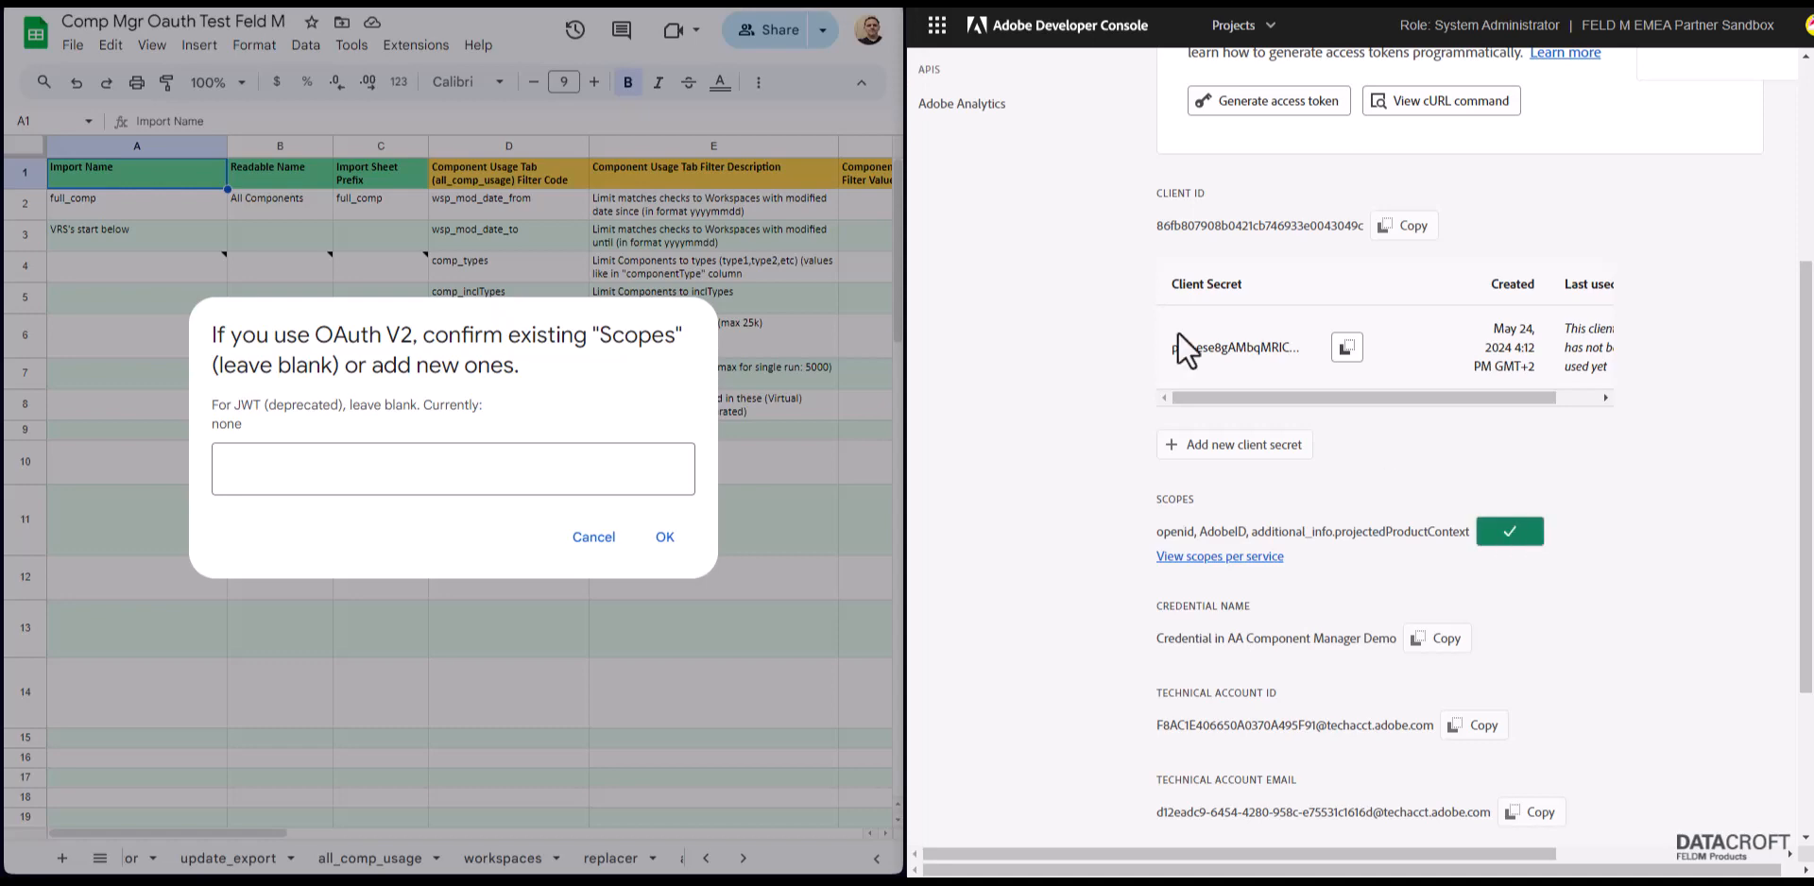
pyautogui.click(425, 465)
pyautogui.hotkey('ctrl', 'v')
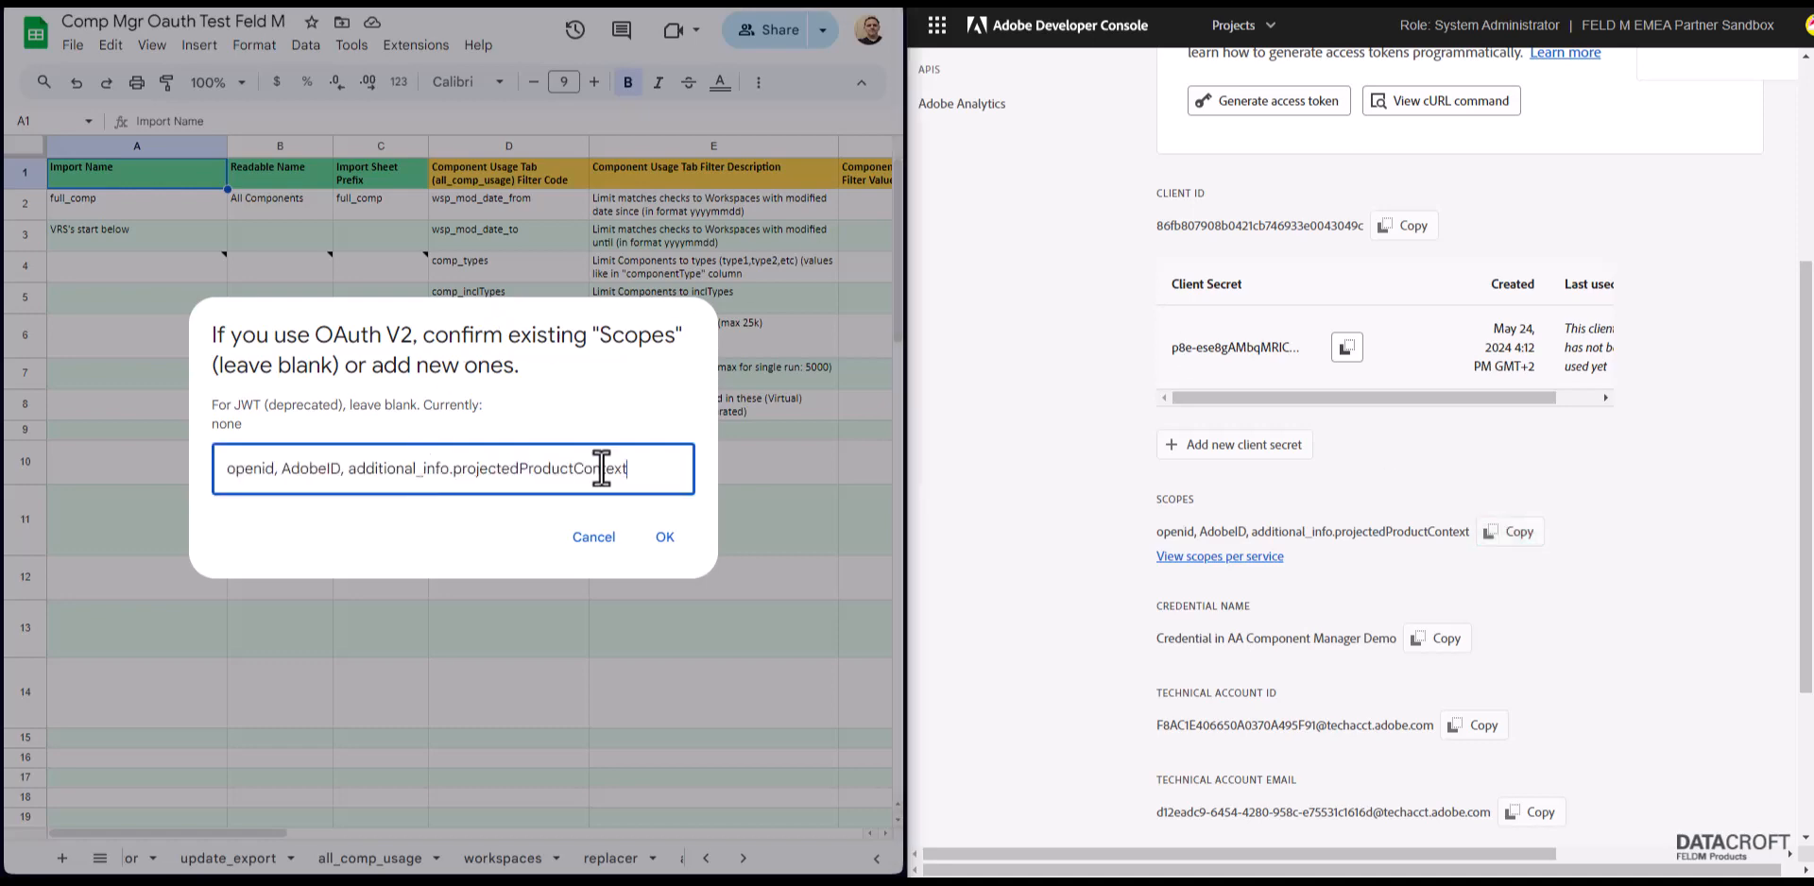
pyautogui.click(665, 537)
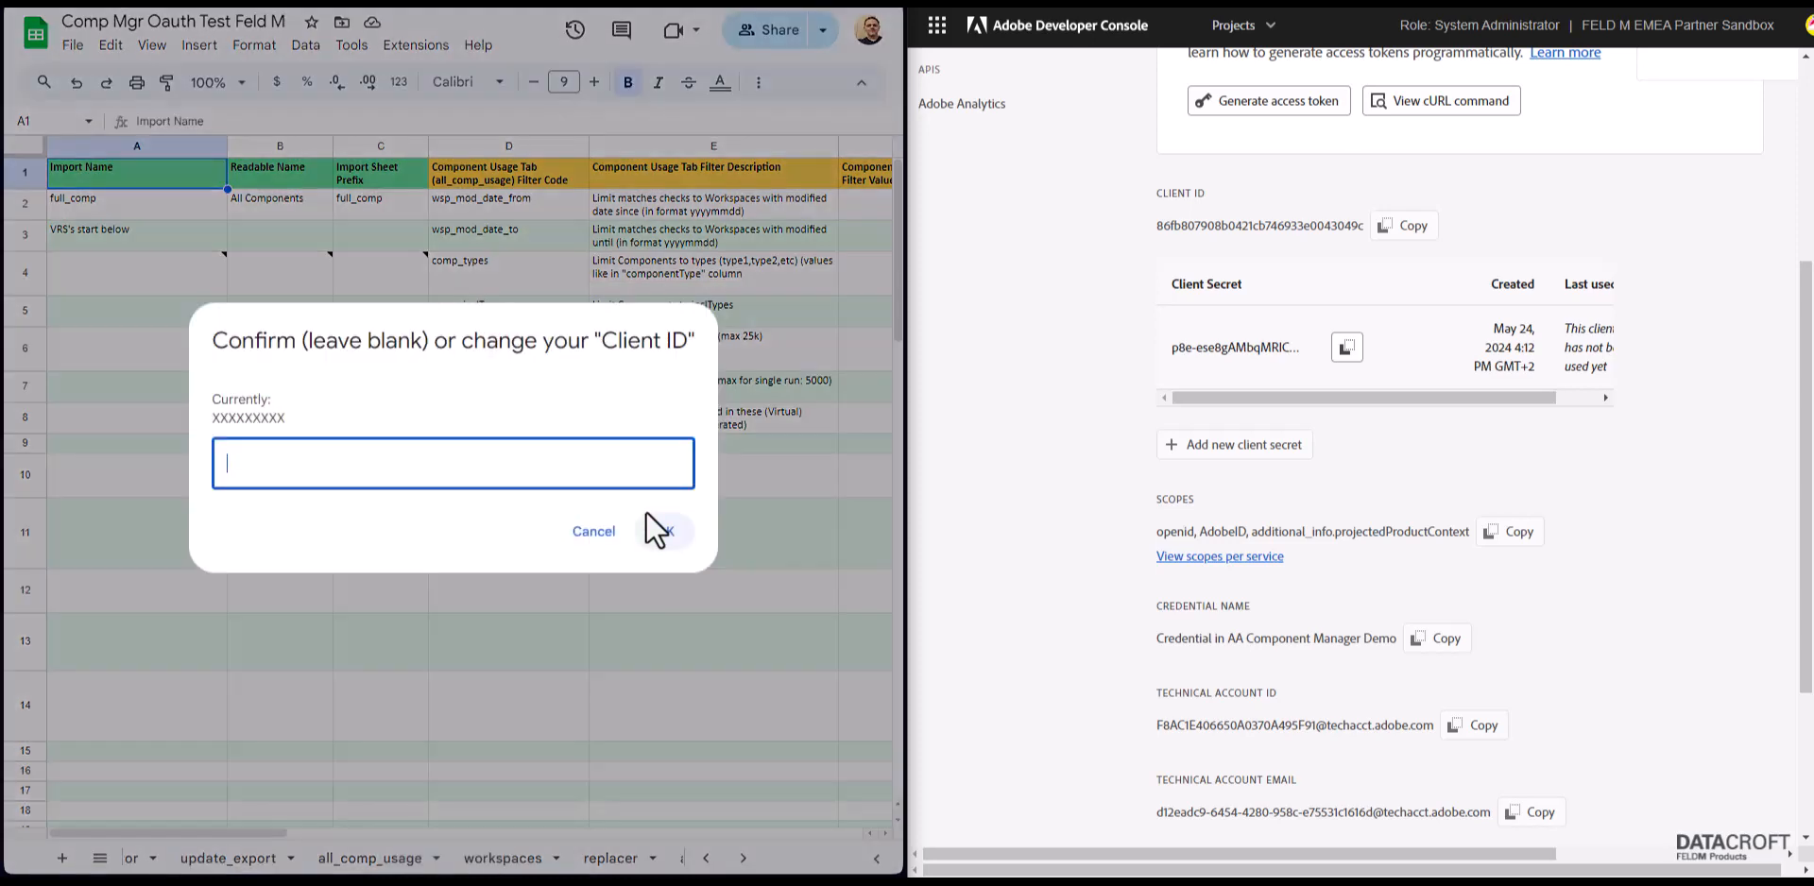
# Copy the credential's client ID from Adobe Developer Console and submit it as the setup's Client ID
pyautogui.click(1401, 227)
pyautogui.click(445, 461)
pyautogui.hotkey('ctrl', 'v')
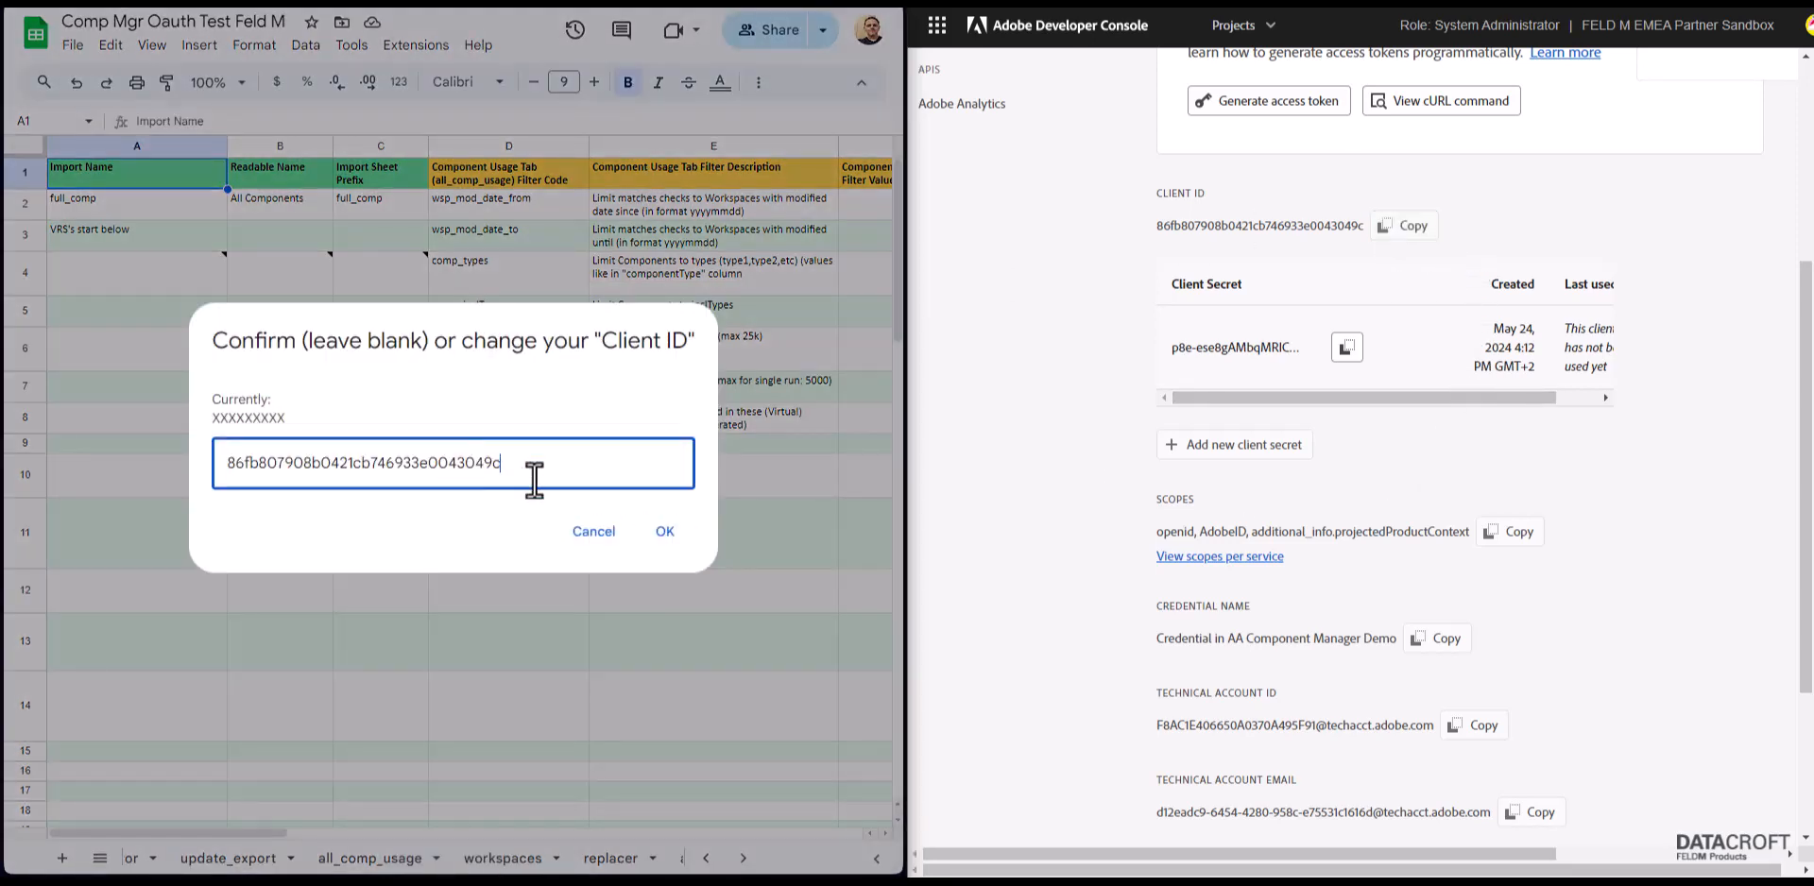
pyautogui.click(664, 532)
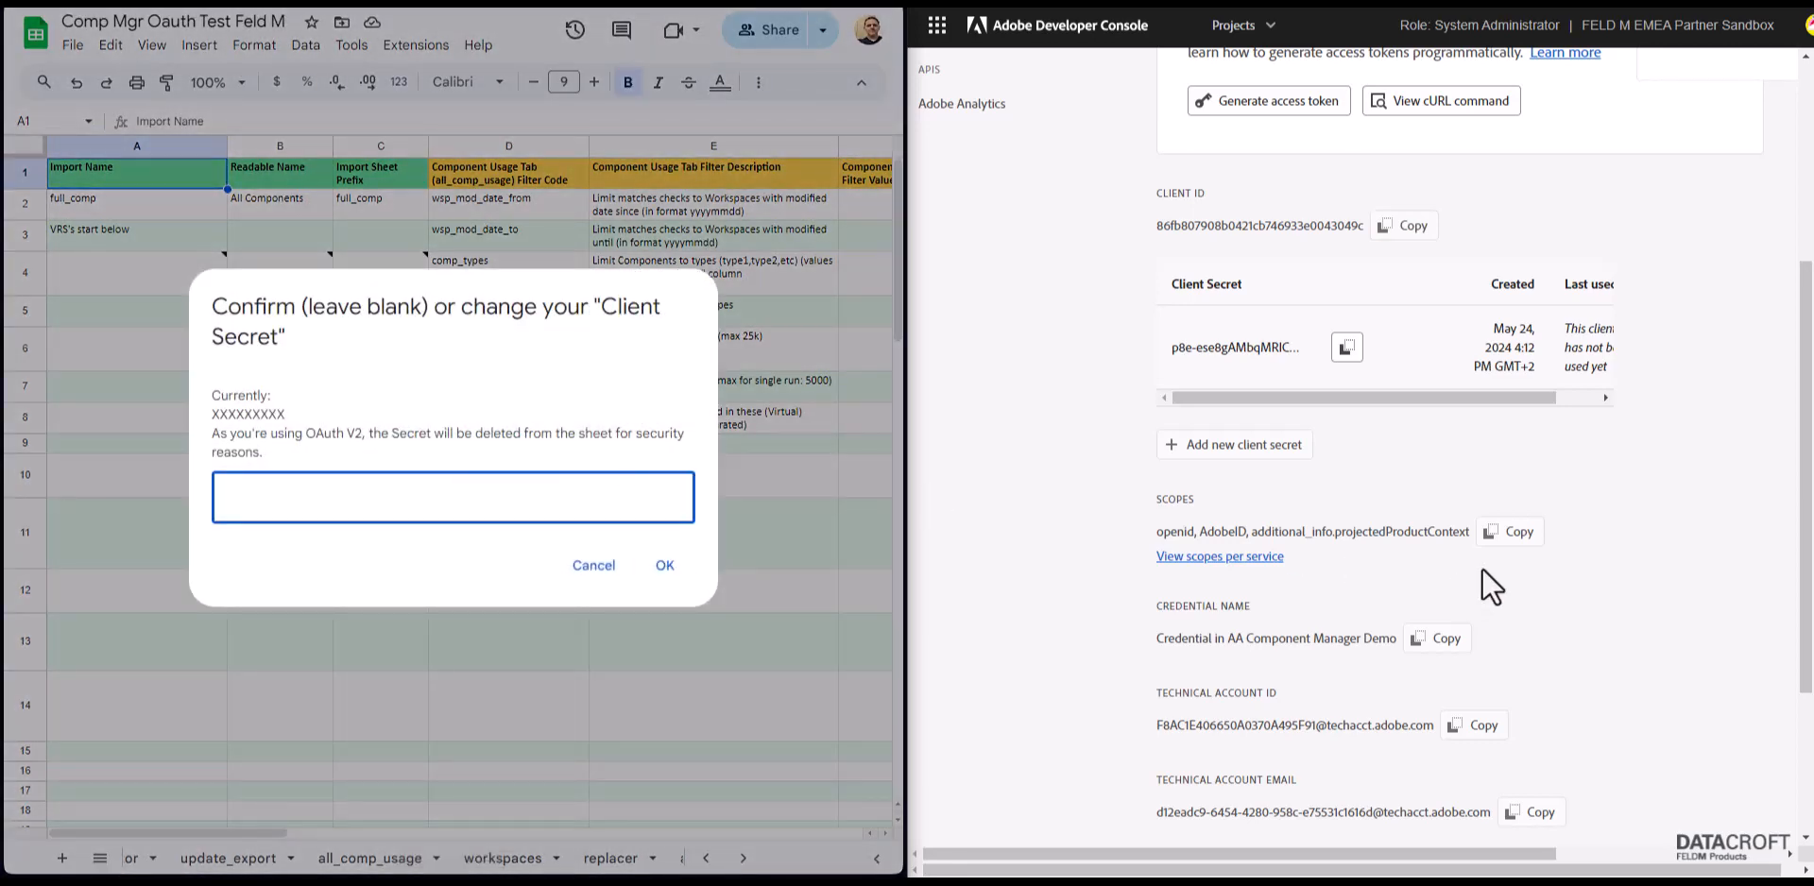
# Copy the credential's client secret from Adobe Developer Console and submit it as the setup's Client Secret
pyautogui.click(1344, 344)
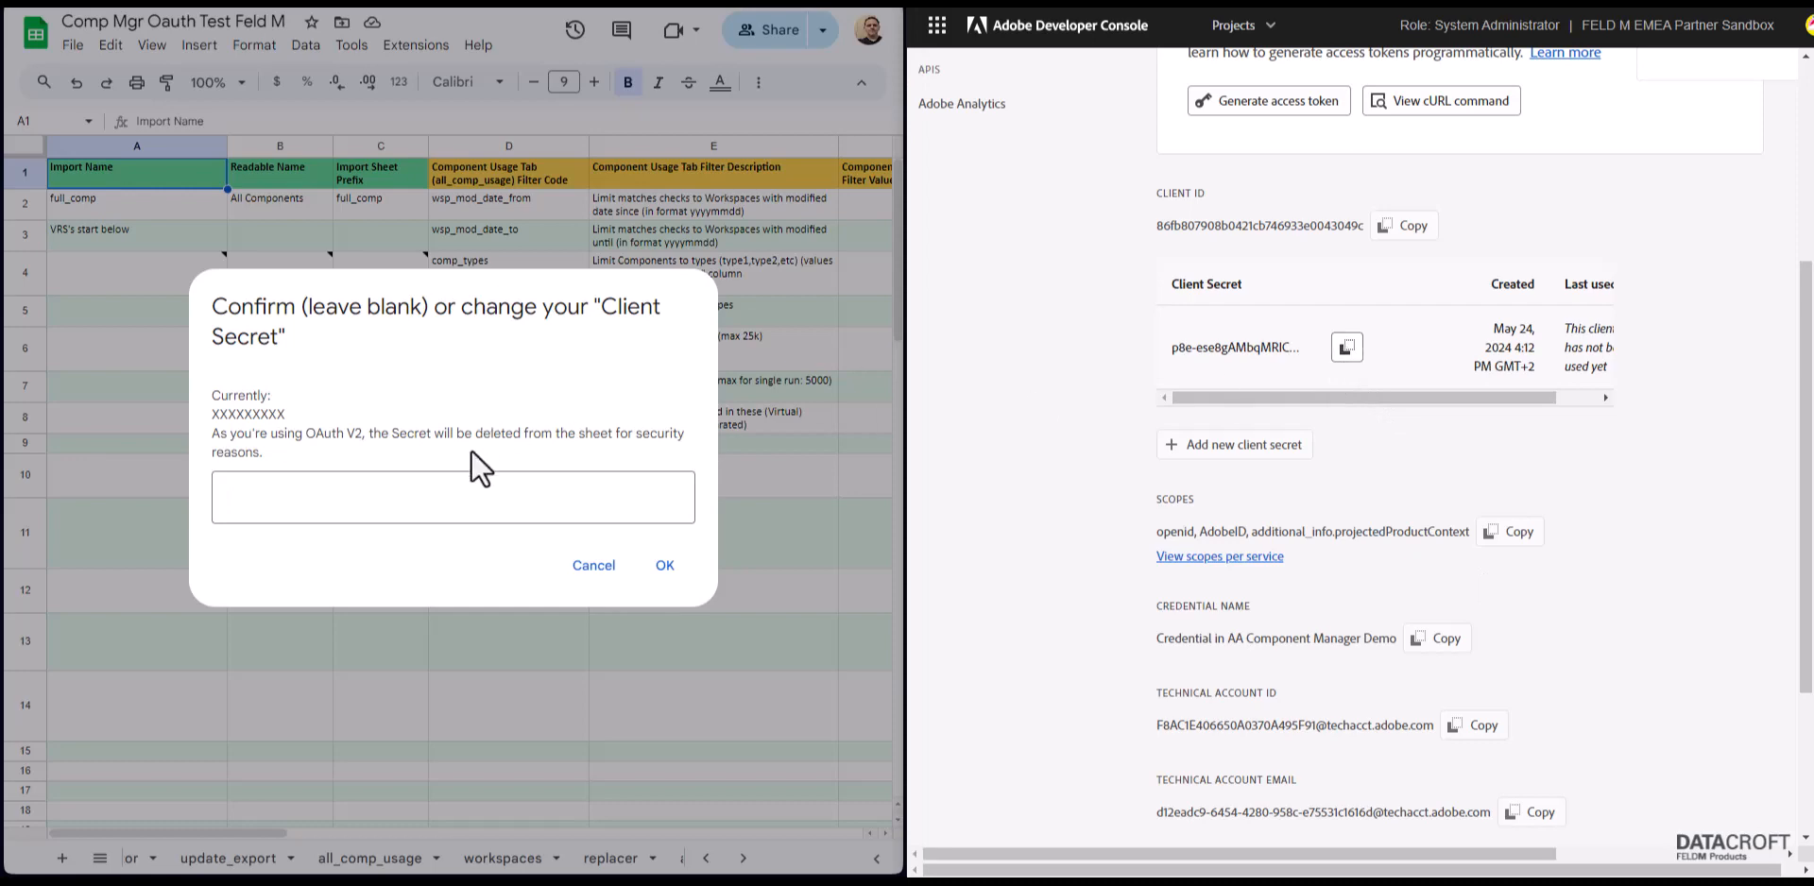
pyautogui.click(446, 495)
pyautogui.hotkey('ctrl', 'v')
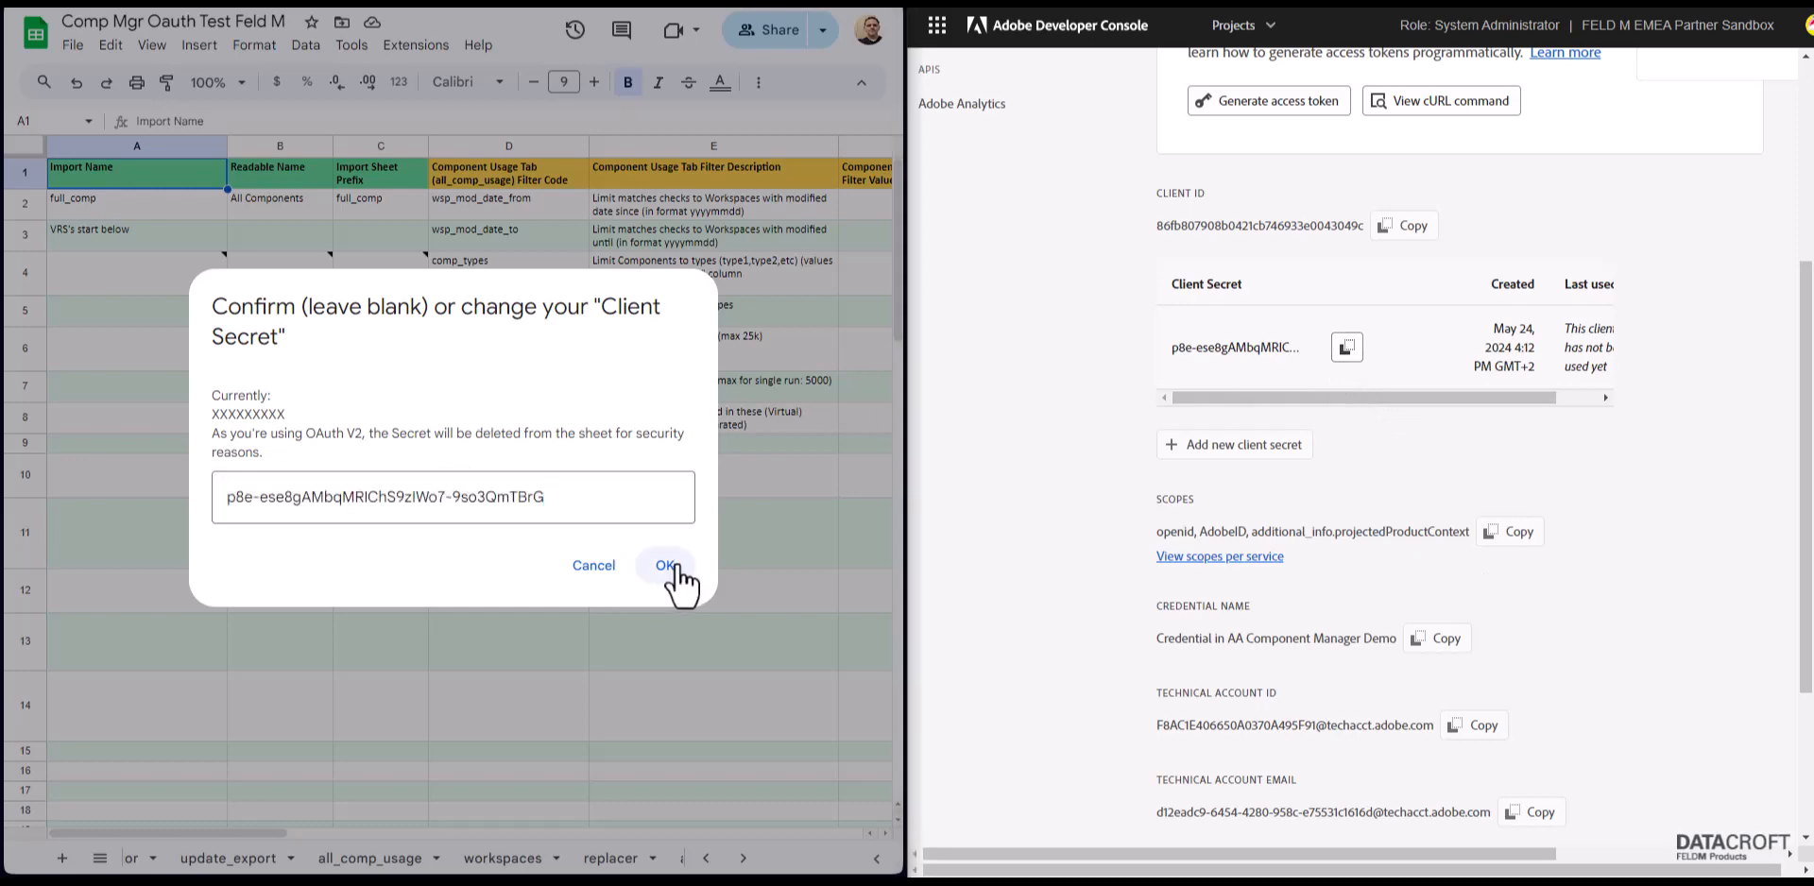
pyautogui.click(667, 567)
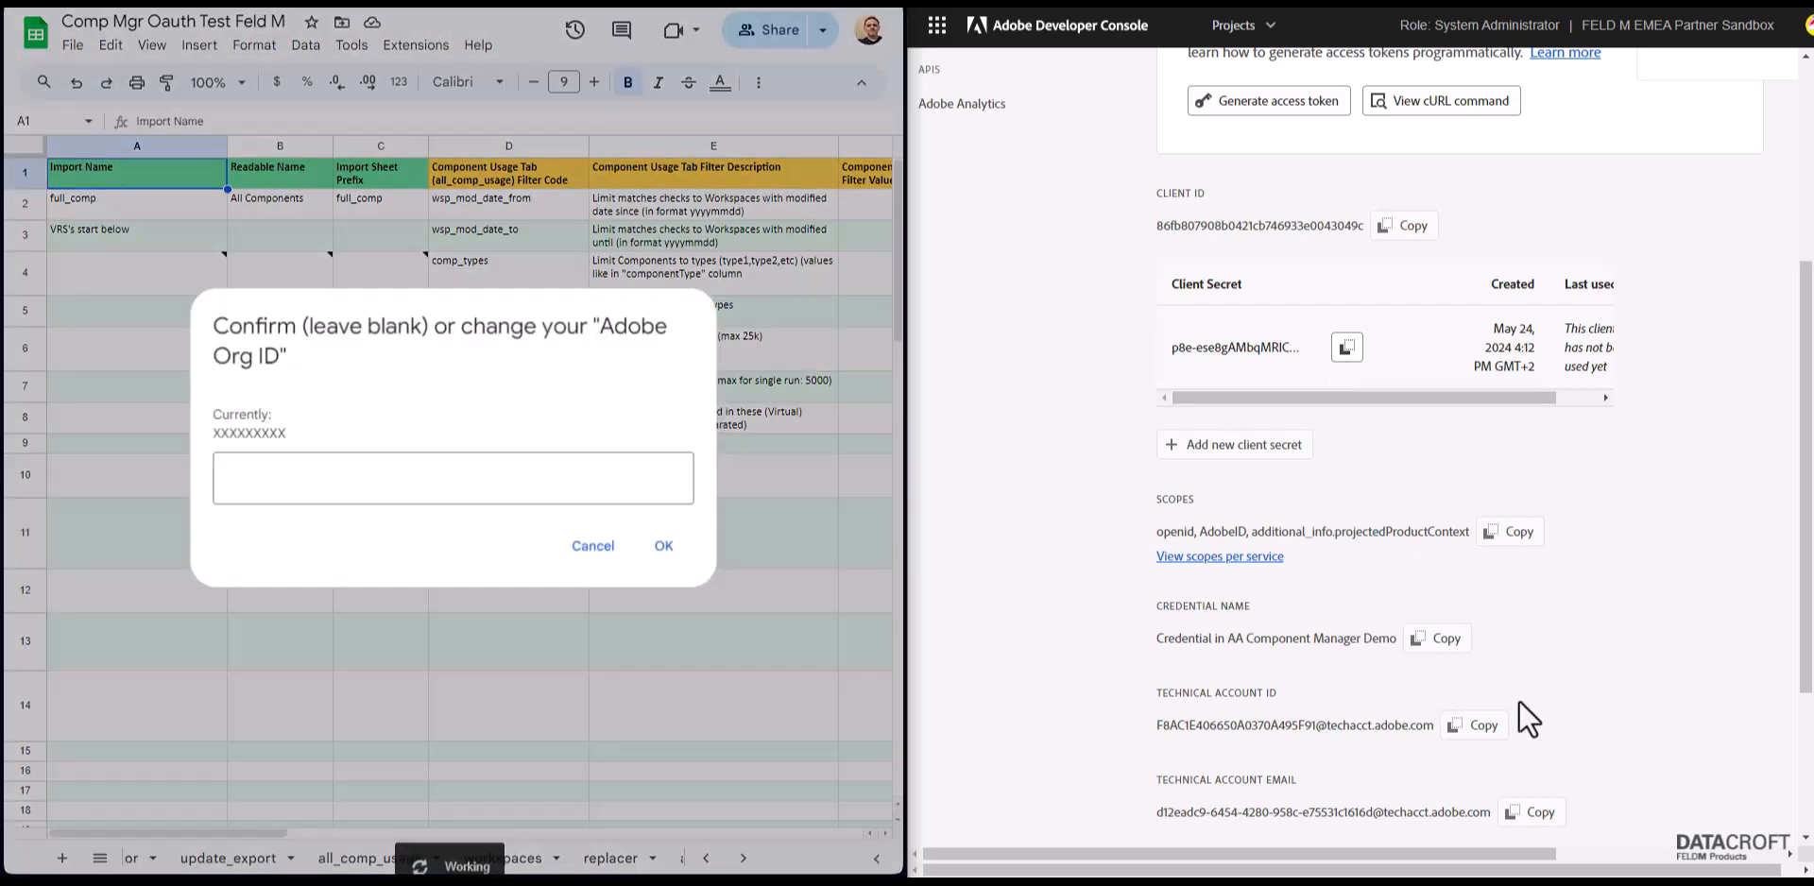
# Copy the organization ID from the credential's details and submit it as the setup's Adobe Org ID
pyautogui.scroll(-3, 1517, 700)
pyautogui.click(1427, 650)
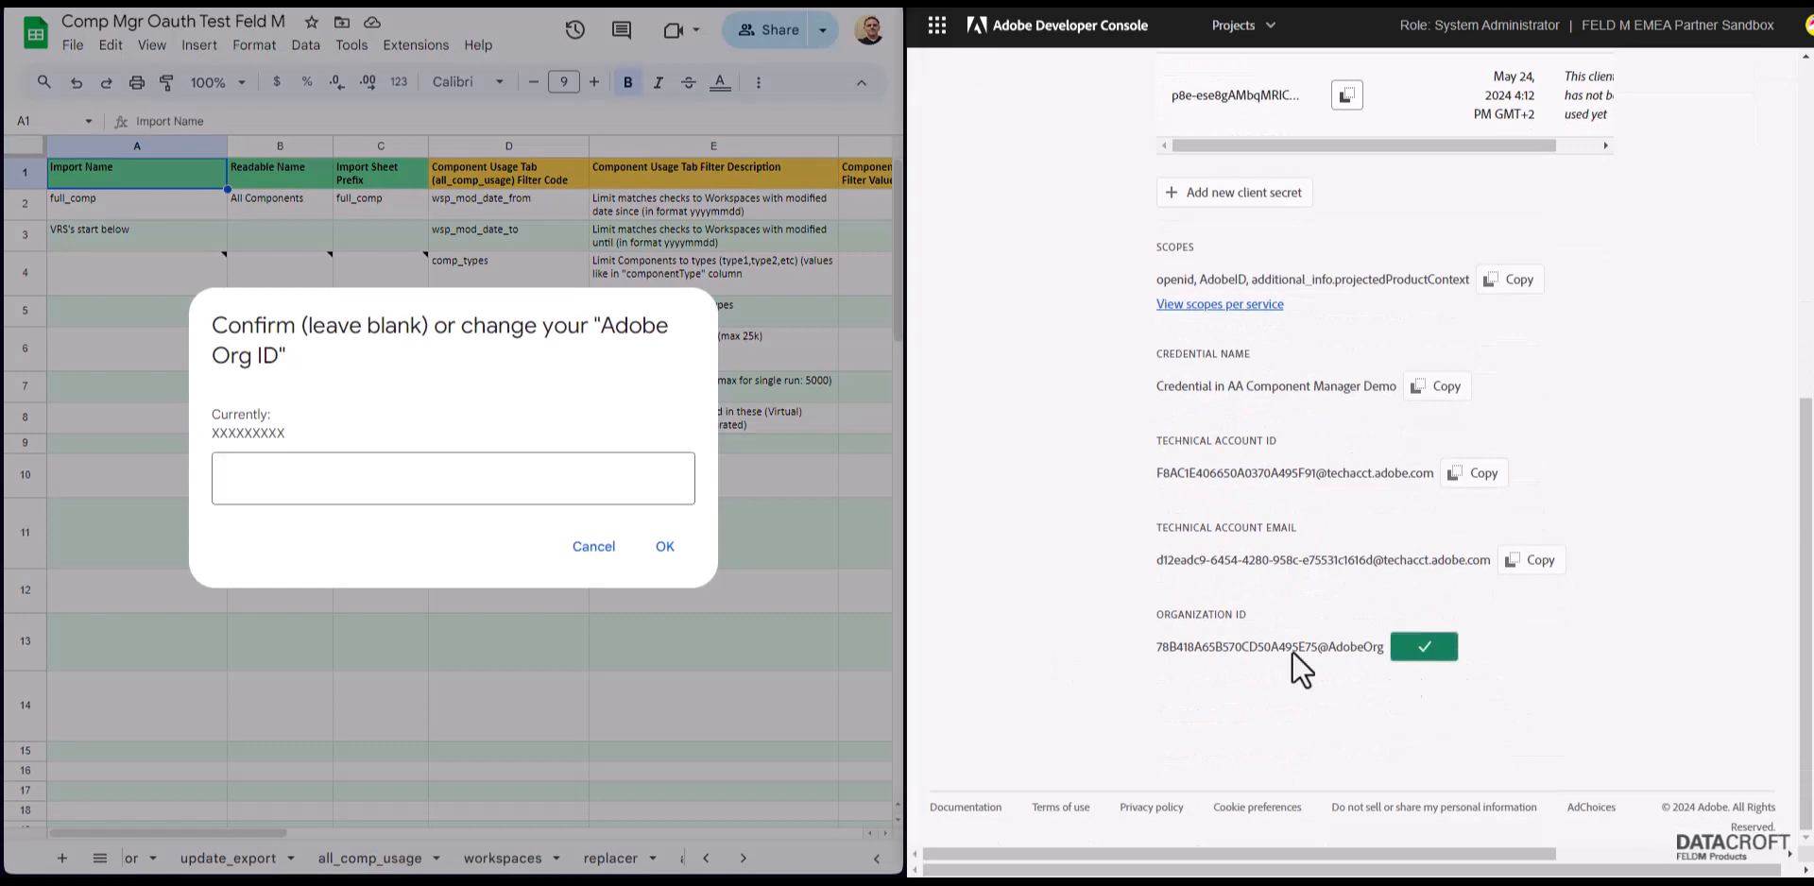
pyautogui.click(423, 476)
pyautogui.hotkey('ctrl', 'v')
pyautogui.click(666, 546)
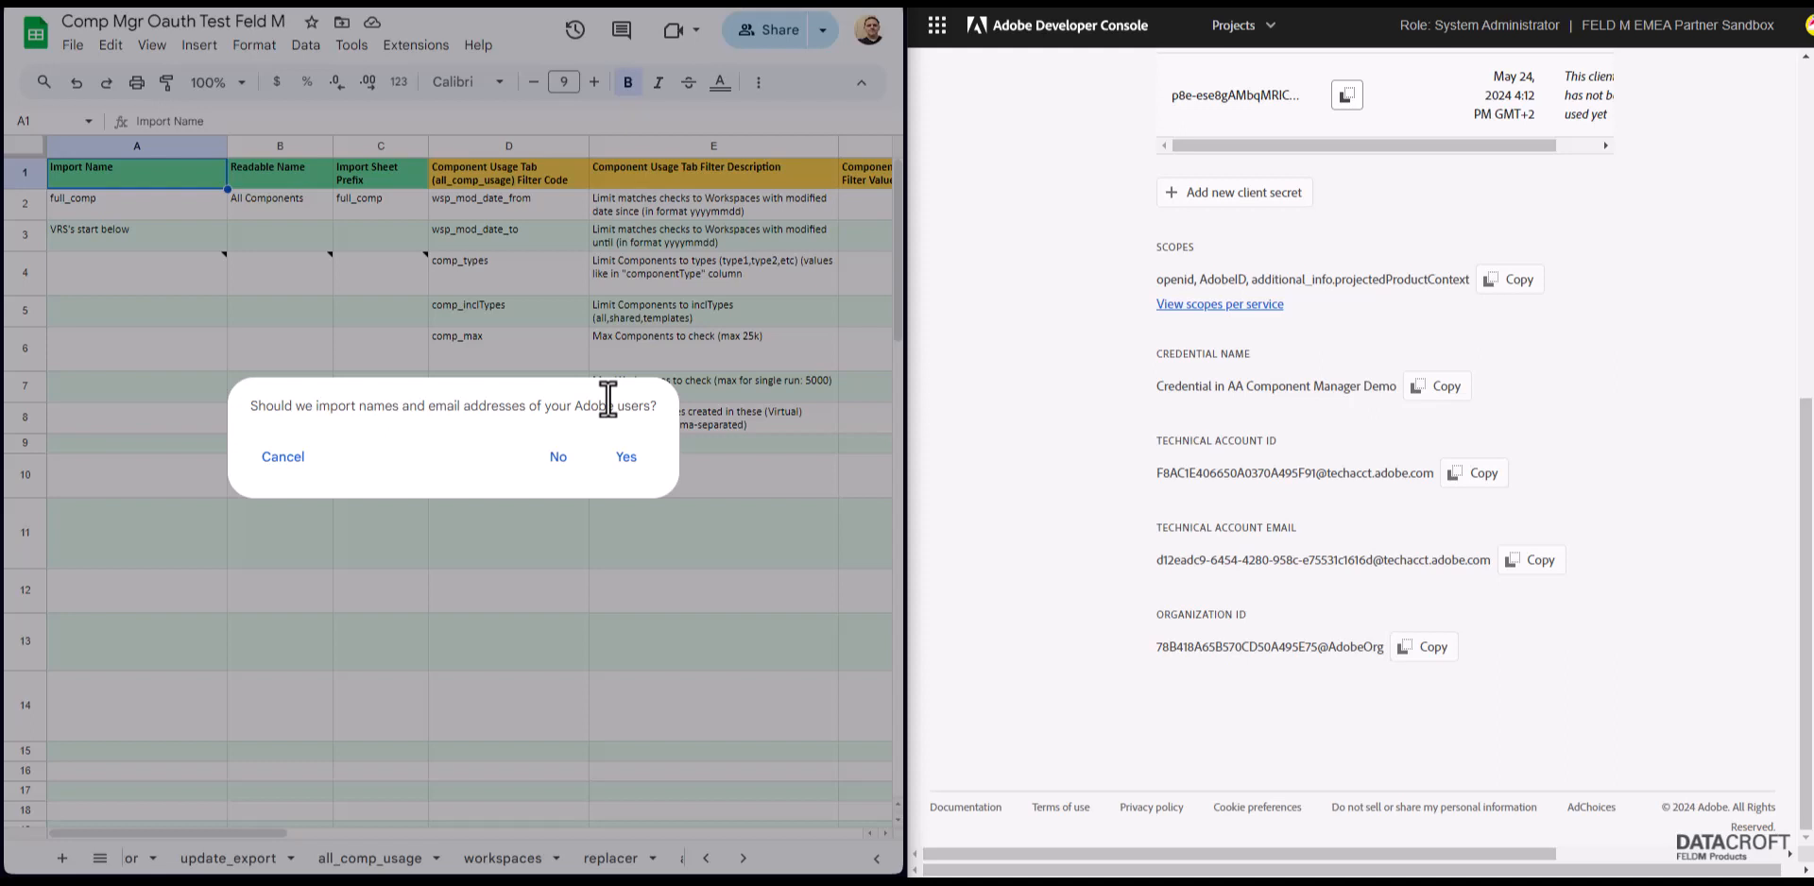
# Agree to import the Adobe users' names and email addresses, and keep the existing Base Report Suite ID to finish the setup
pyautogui.click(627, 457)
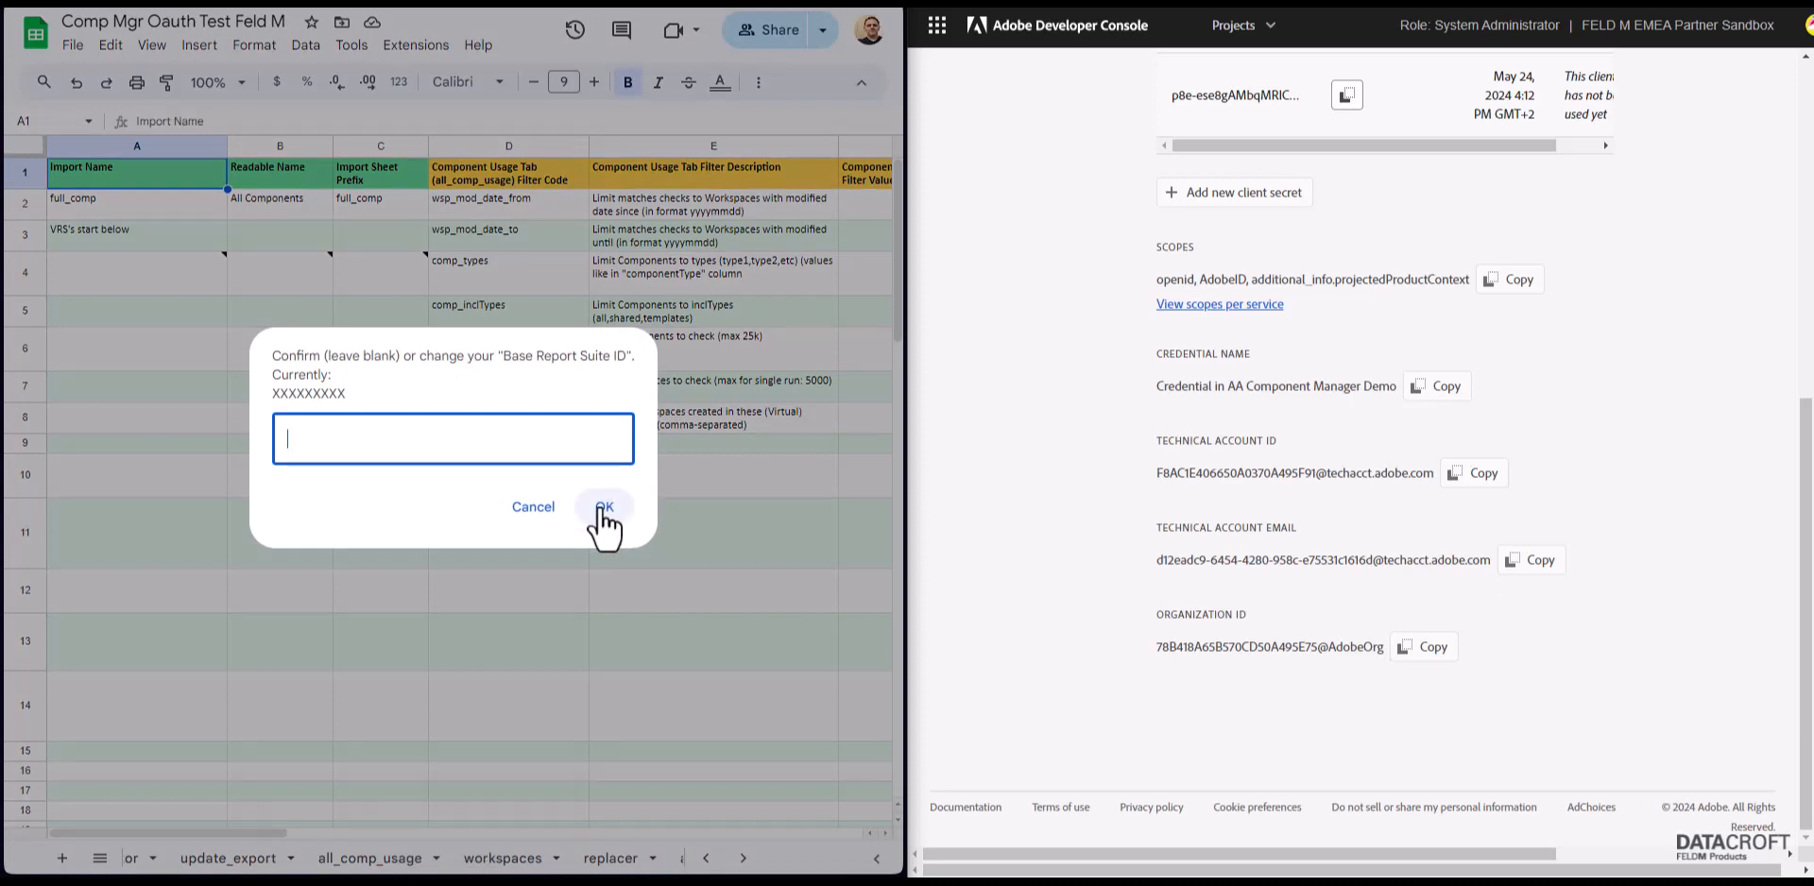
pyautogui.click(605, 507)
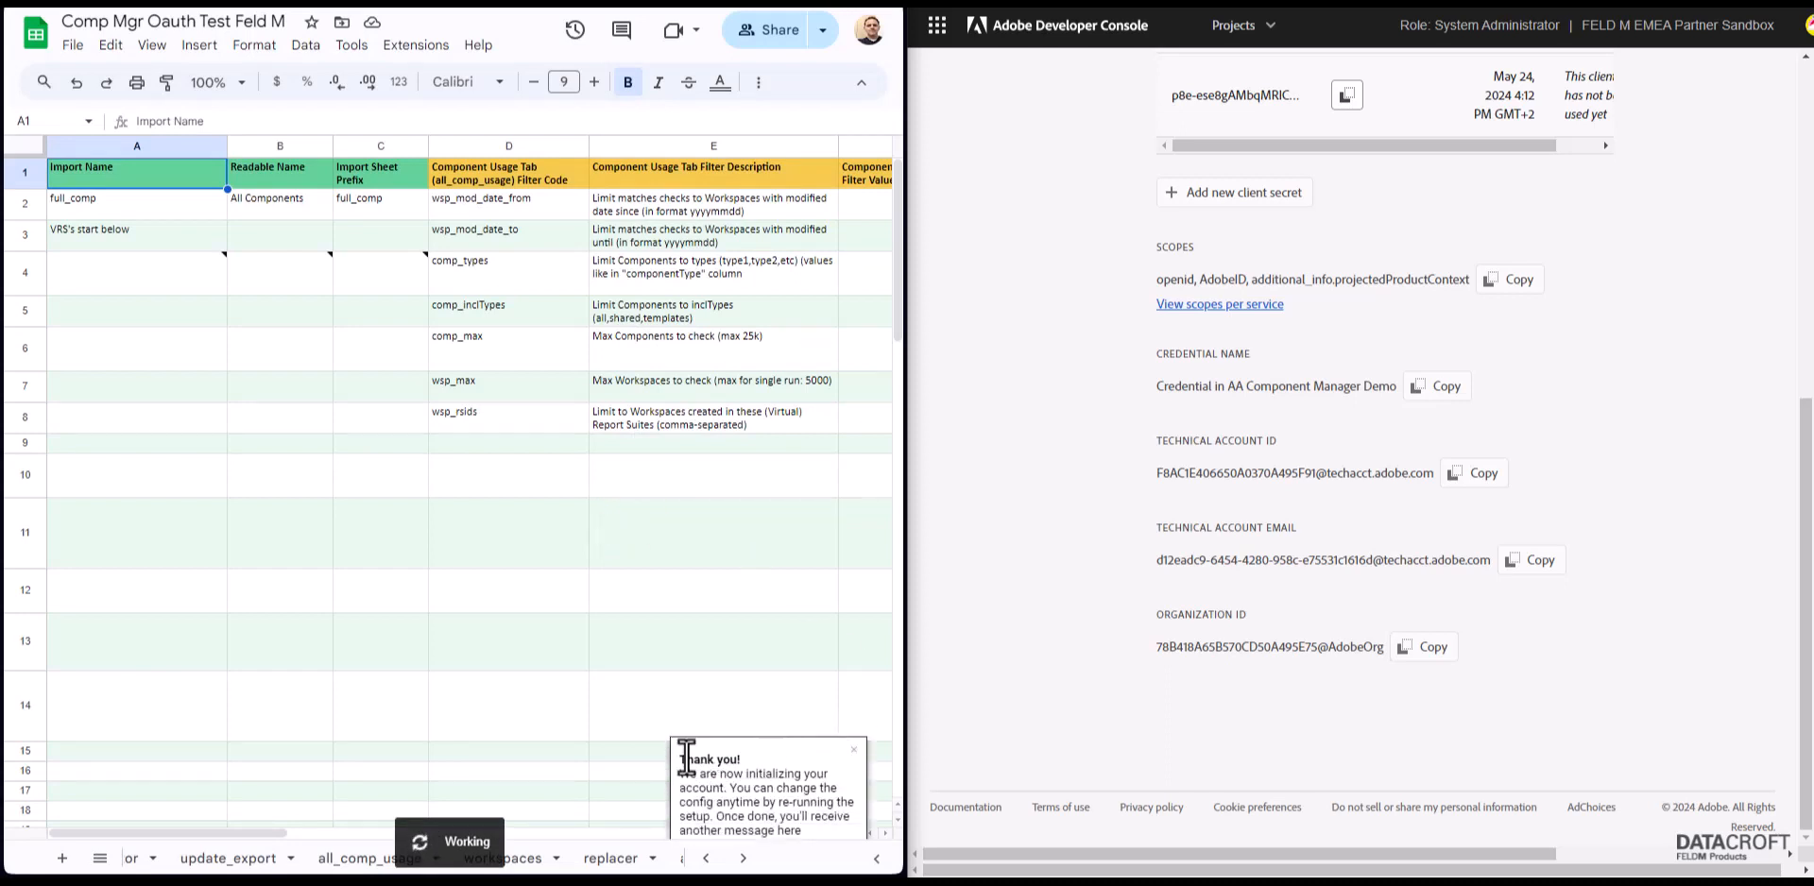
pyautogui.moveTo(680, 758); pyautogui.dragTo(837, 839)
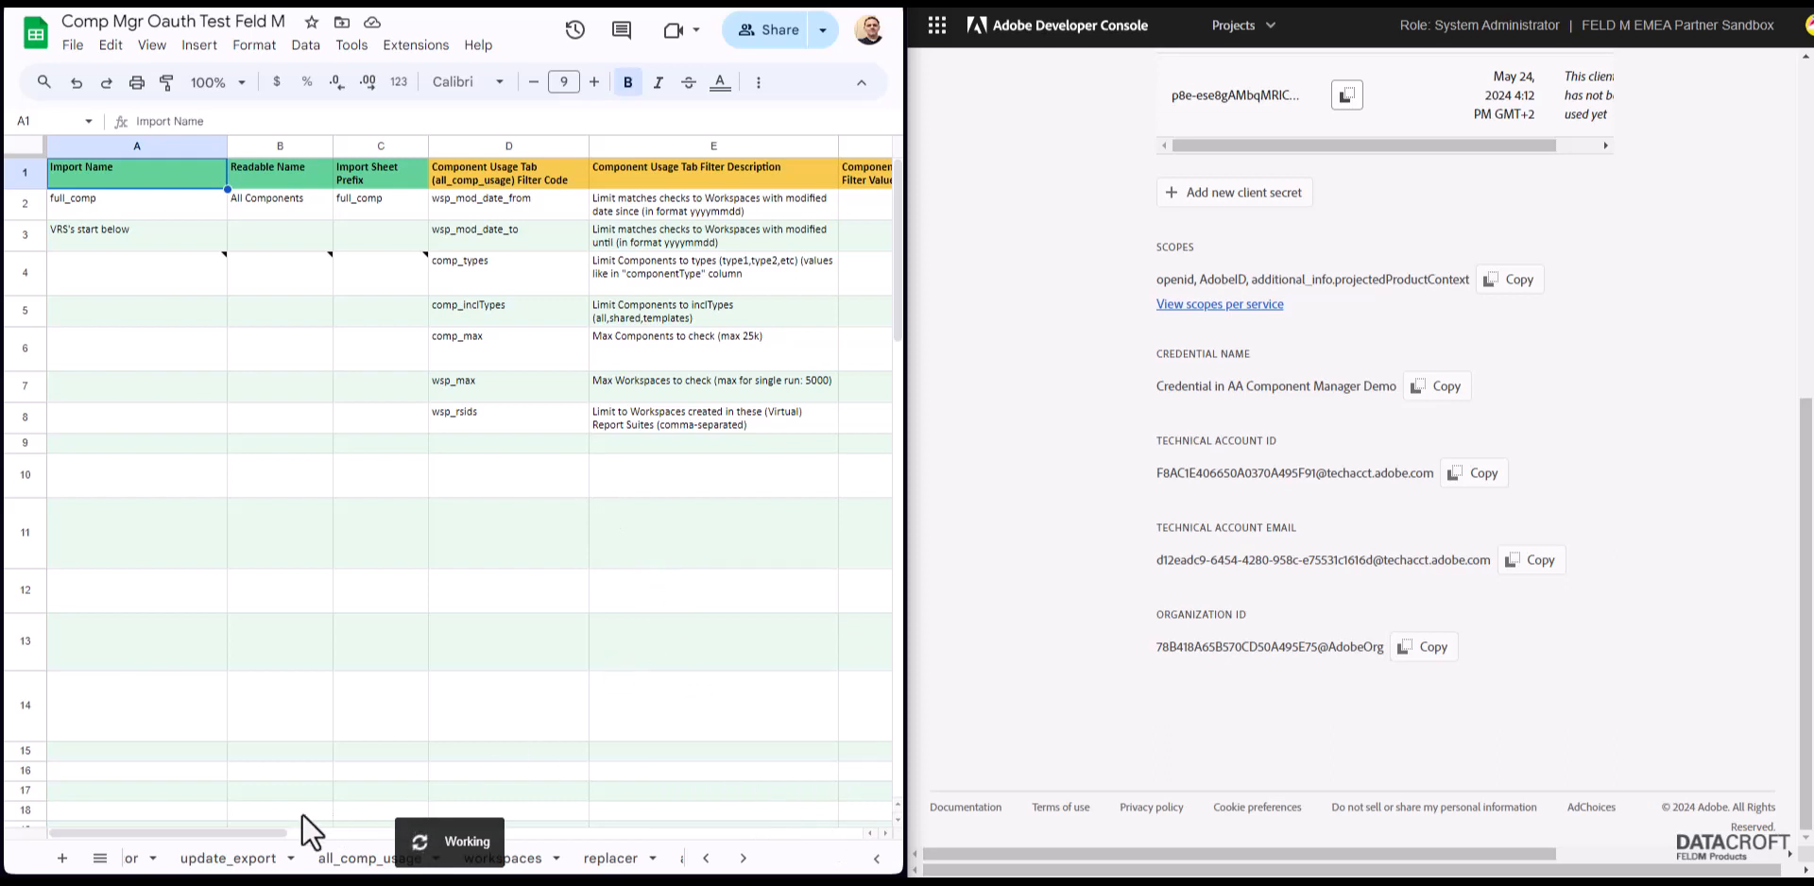
# Examine the config sheet's setup status and its client ID, secret, scopes and organization ID settings
pyautogui.moveTo(245, 830); pyautogui.dragTo(463, 831)
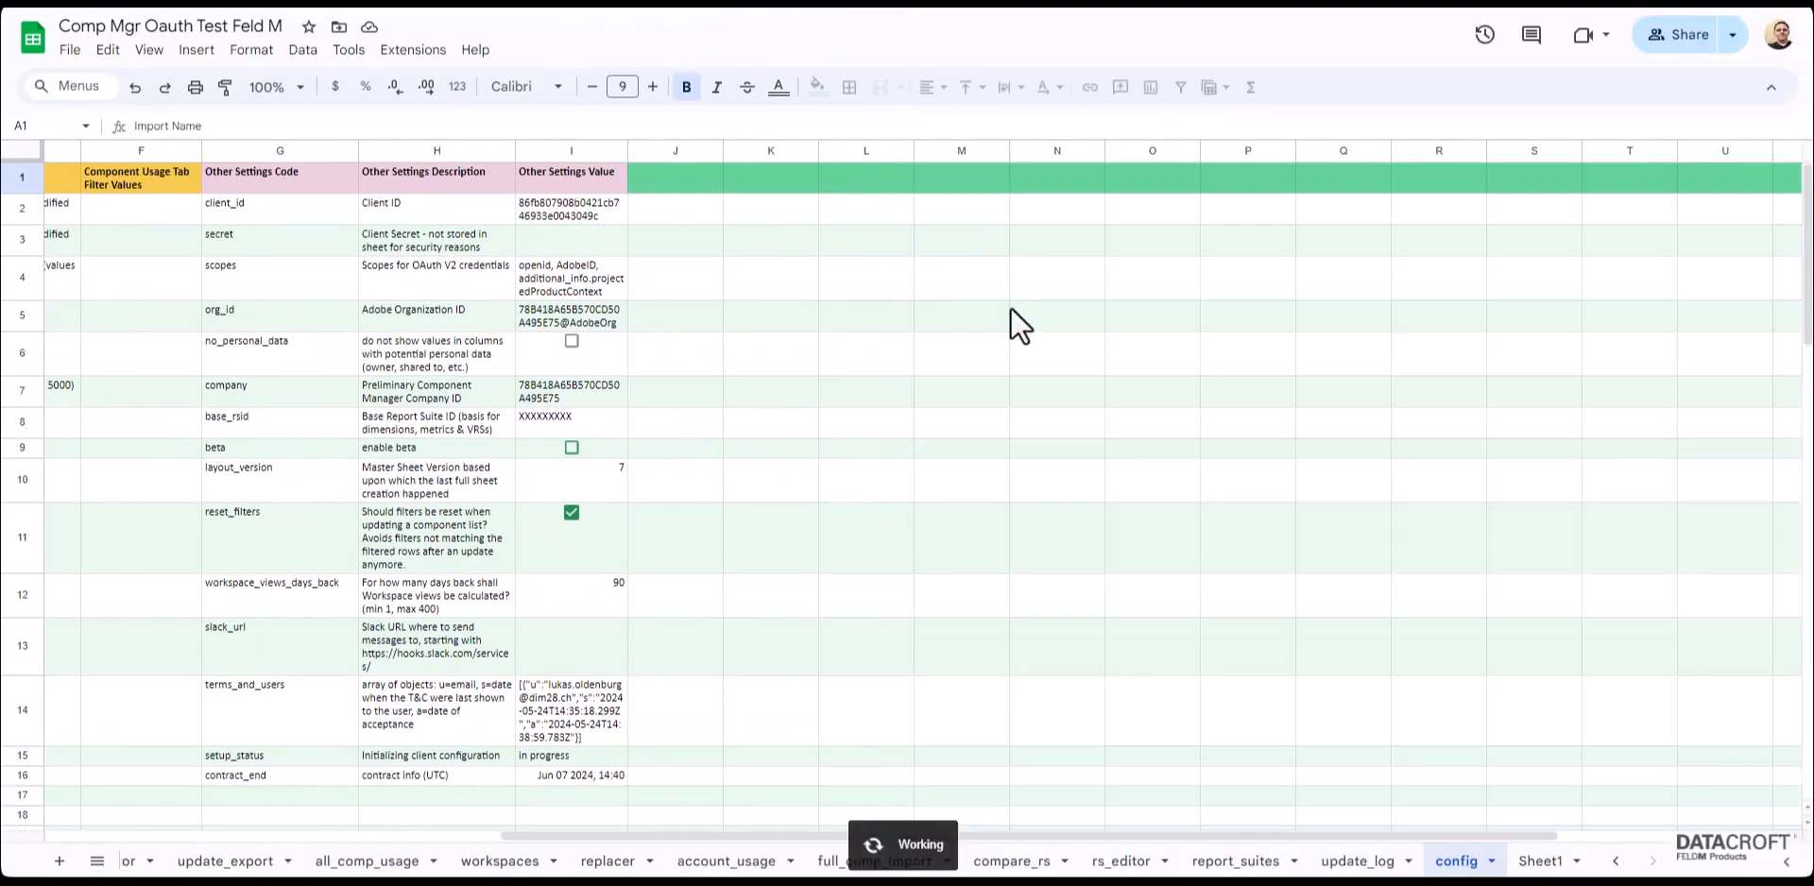
pyautogui.moveTo(708, 833); pyautogui.dragTo(268, 803)
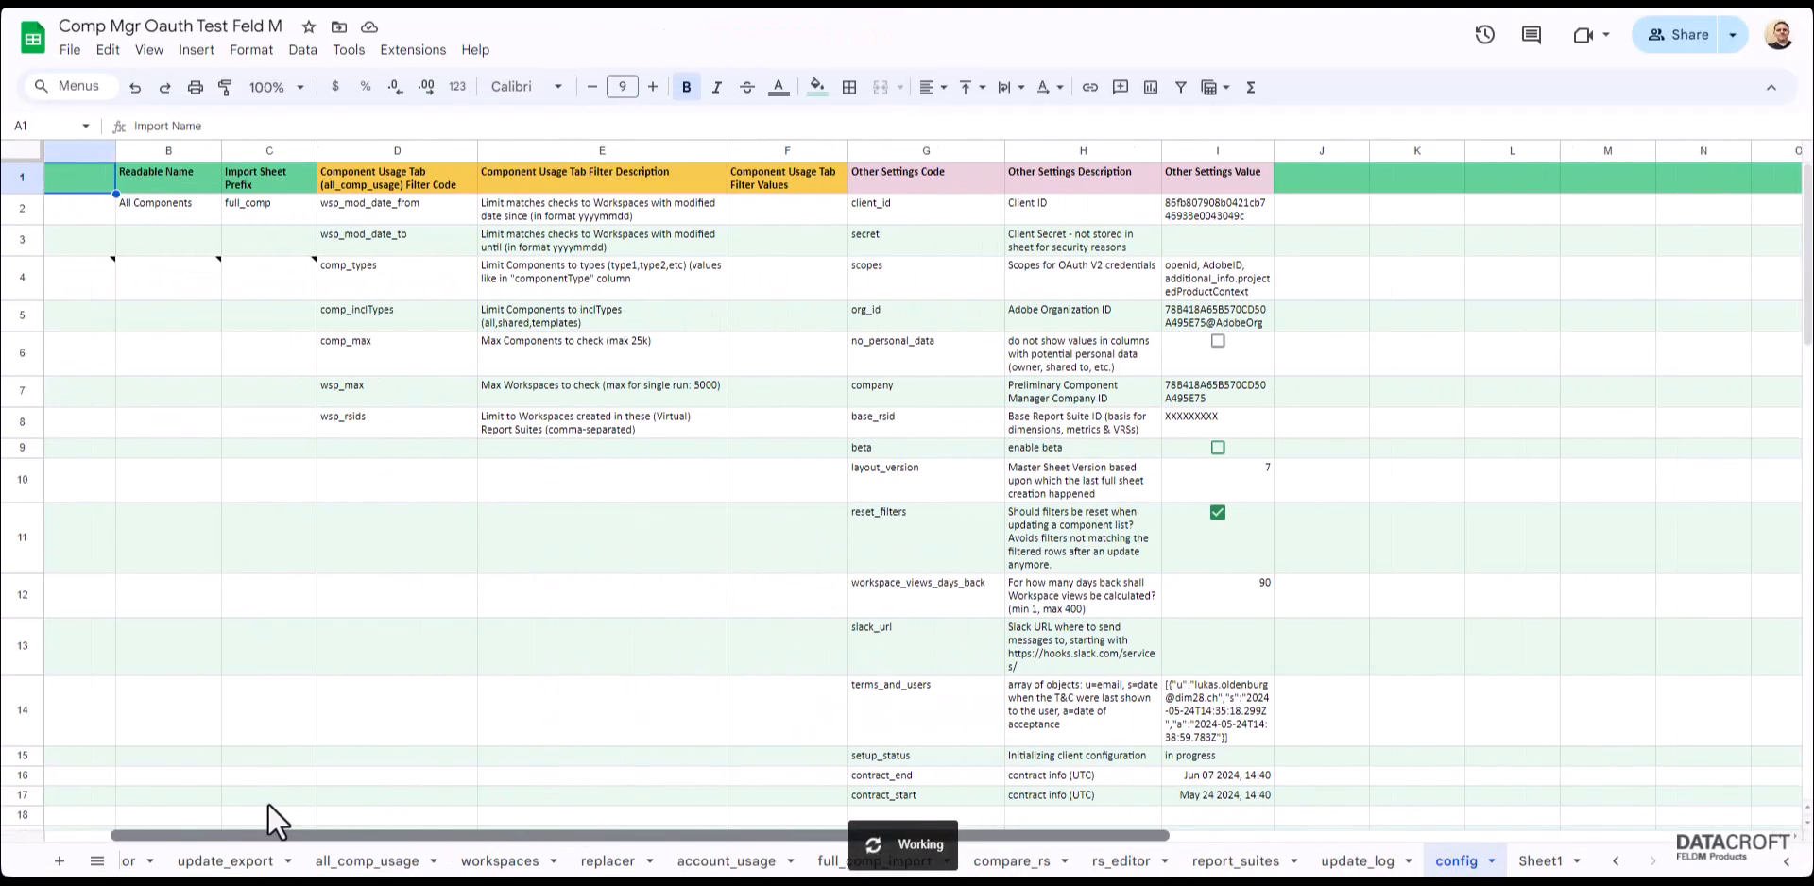
pyautogui.scroll(-2, 1322, 635)
pyautogui.scroll(1, 1318, 661)
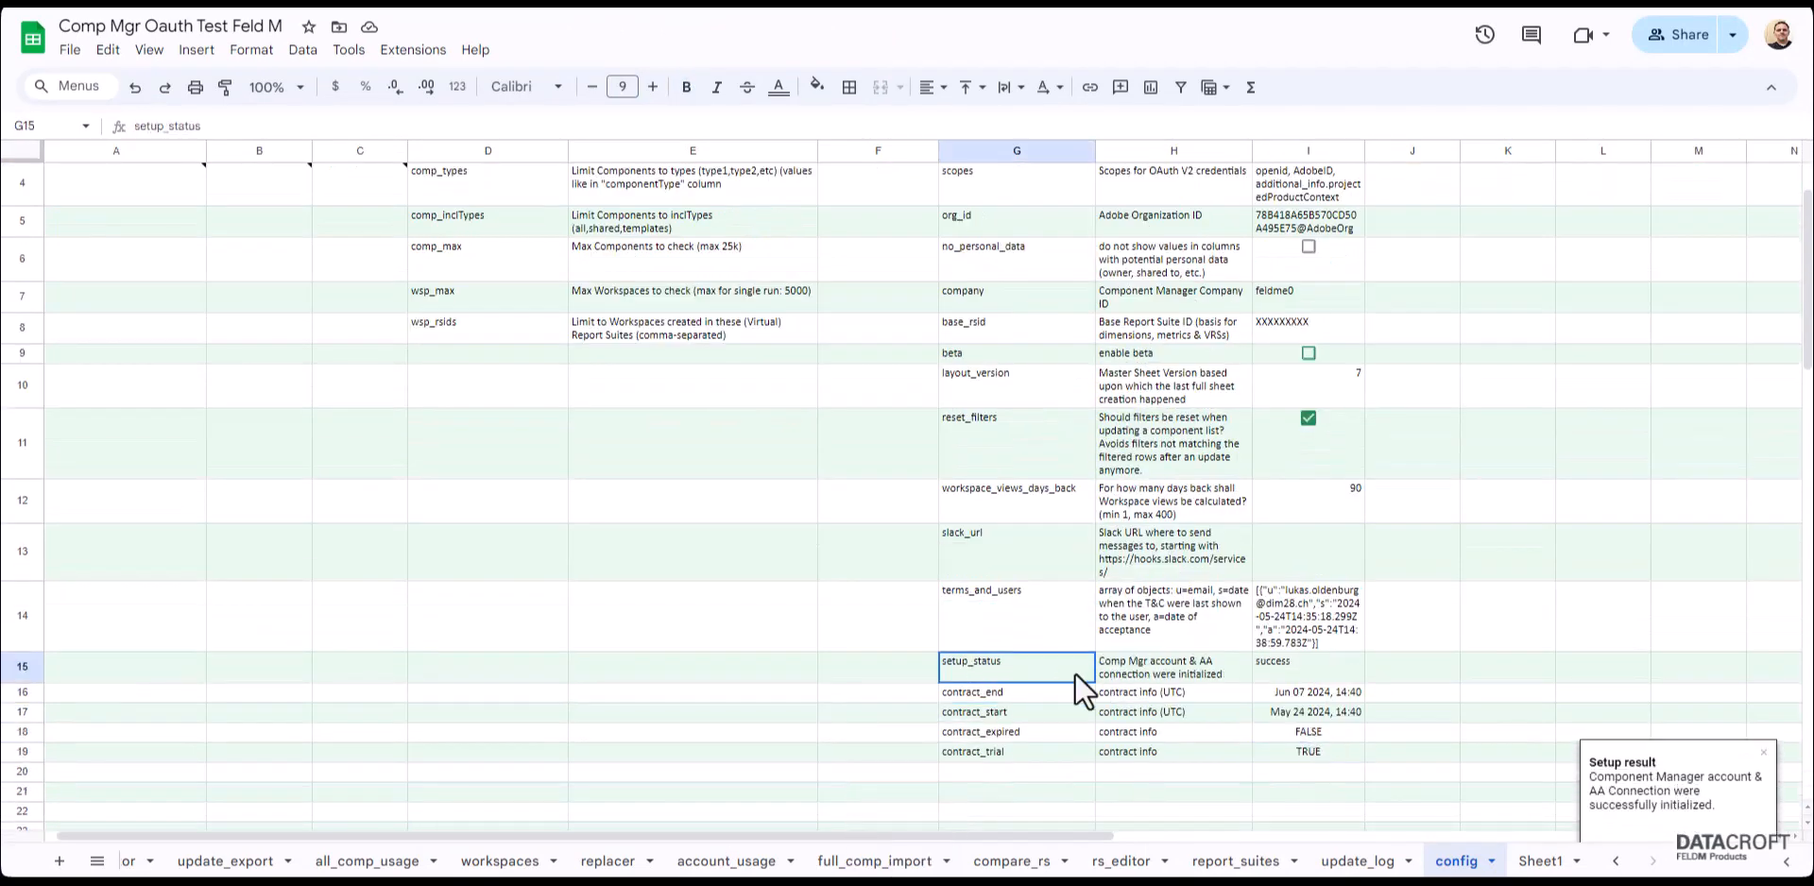
pyautogui.moveTo(1075, 673); pyautogui.dragTo(1126, 677)
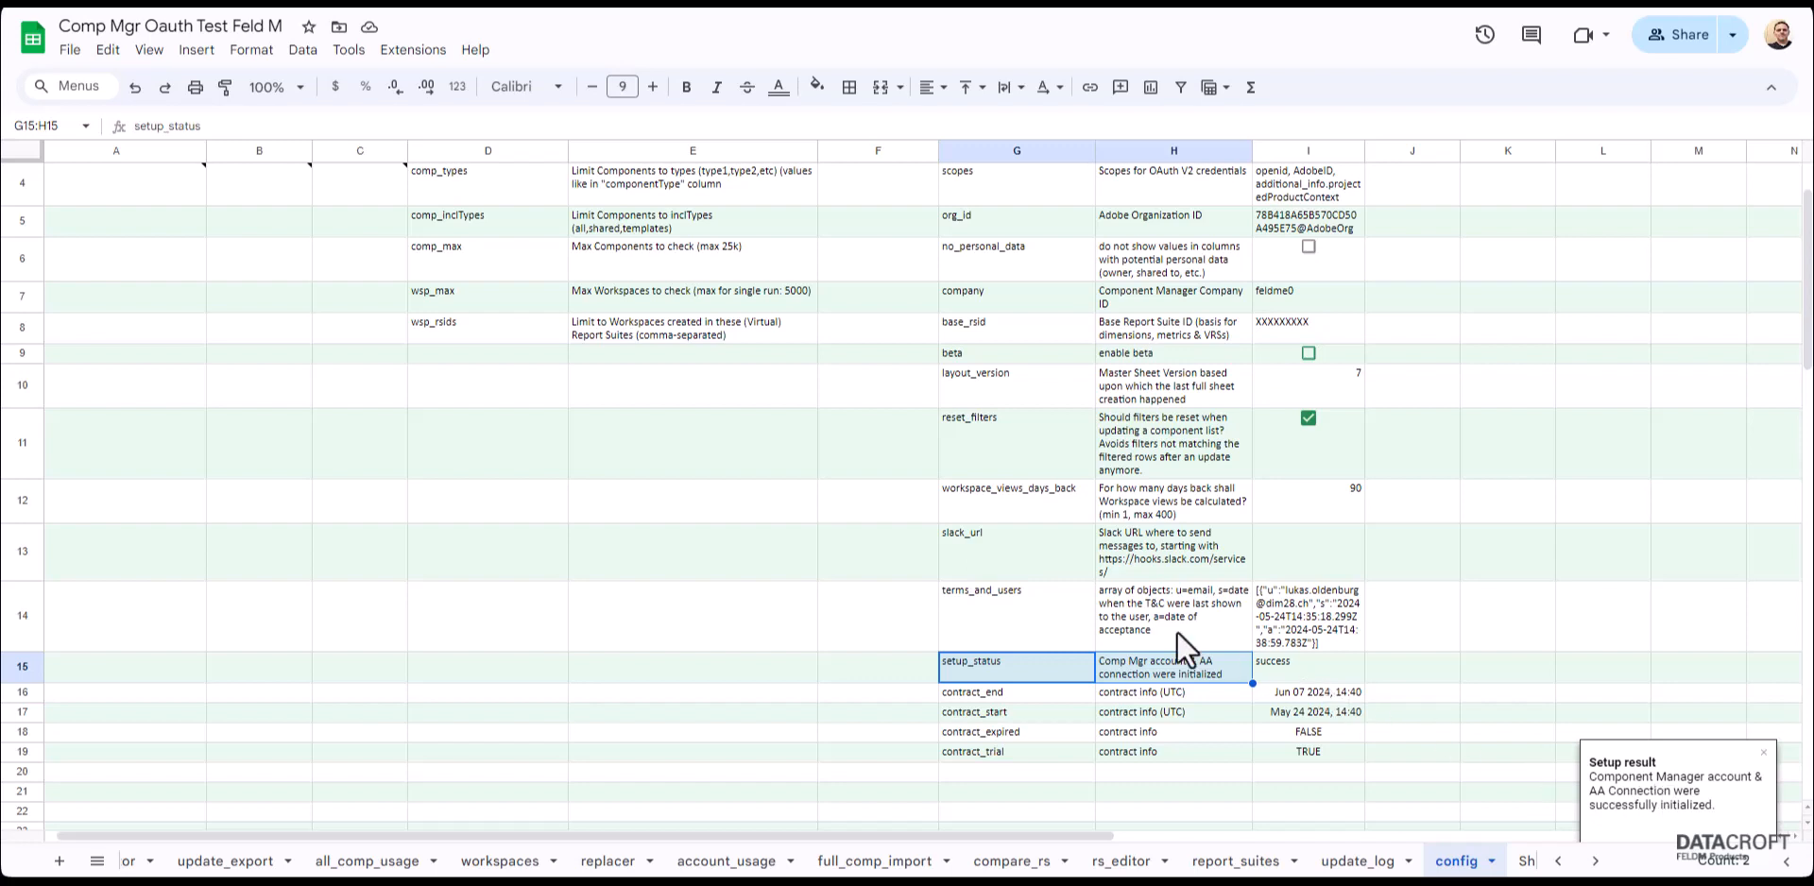
pyautogui.click(1247, 554)
pyautogui.scroll(2, 1368, 547)
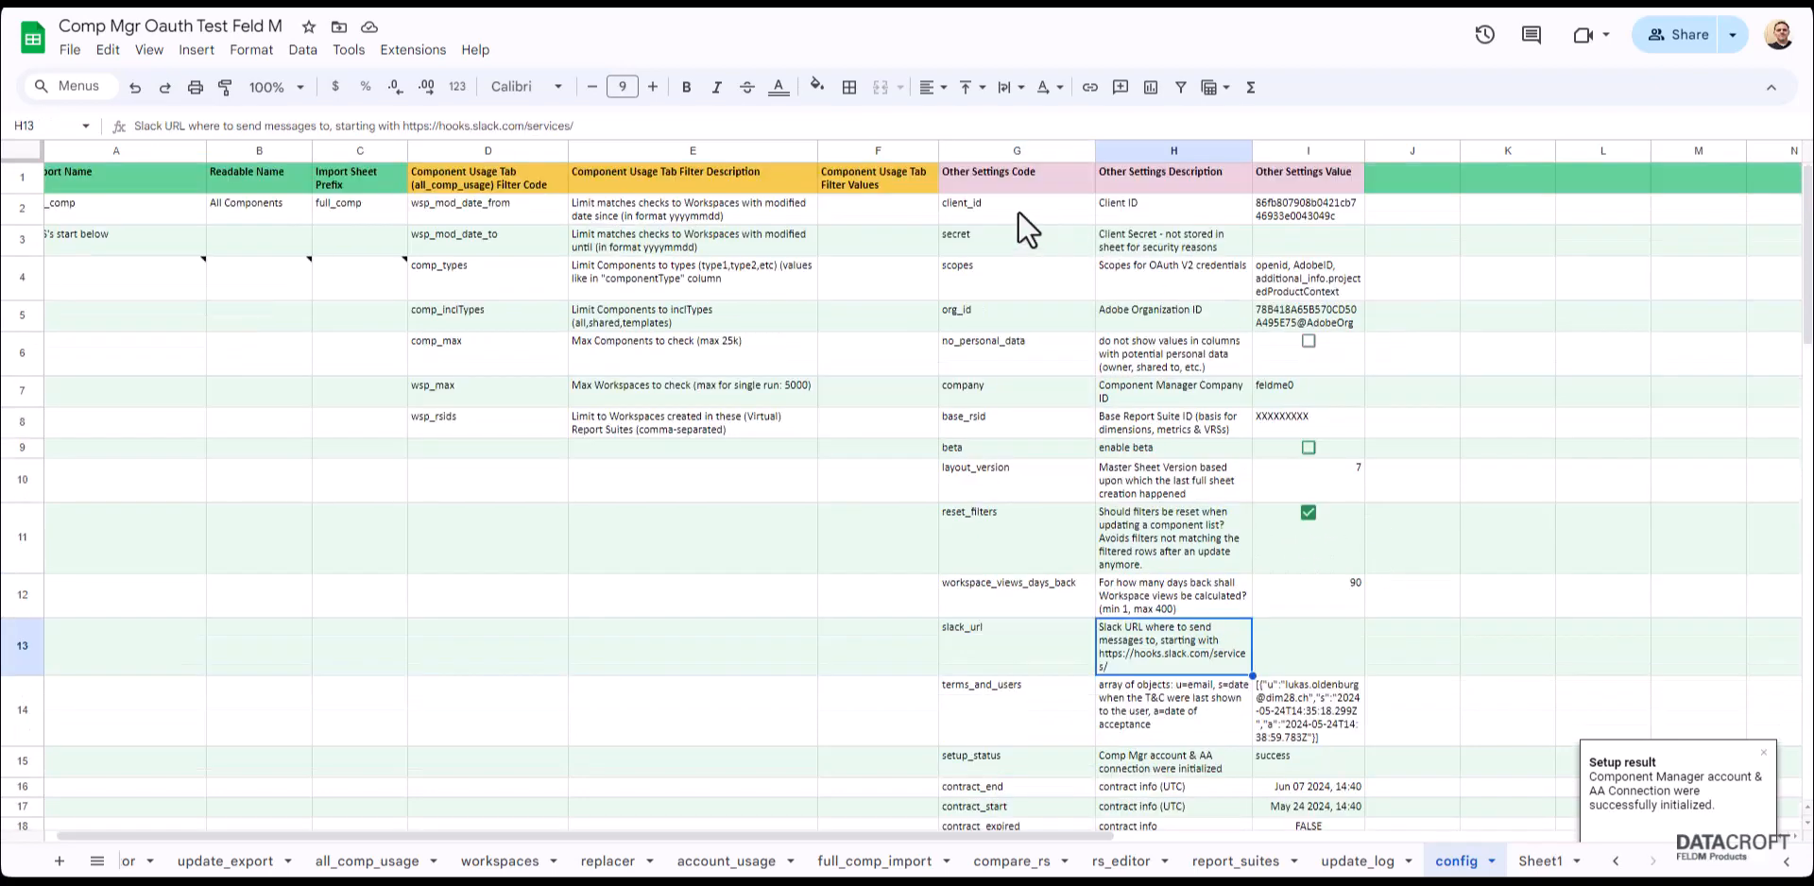
pyautogui.moveTo(1018, 212); pyautogui.dragTo(1329, 308)
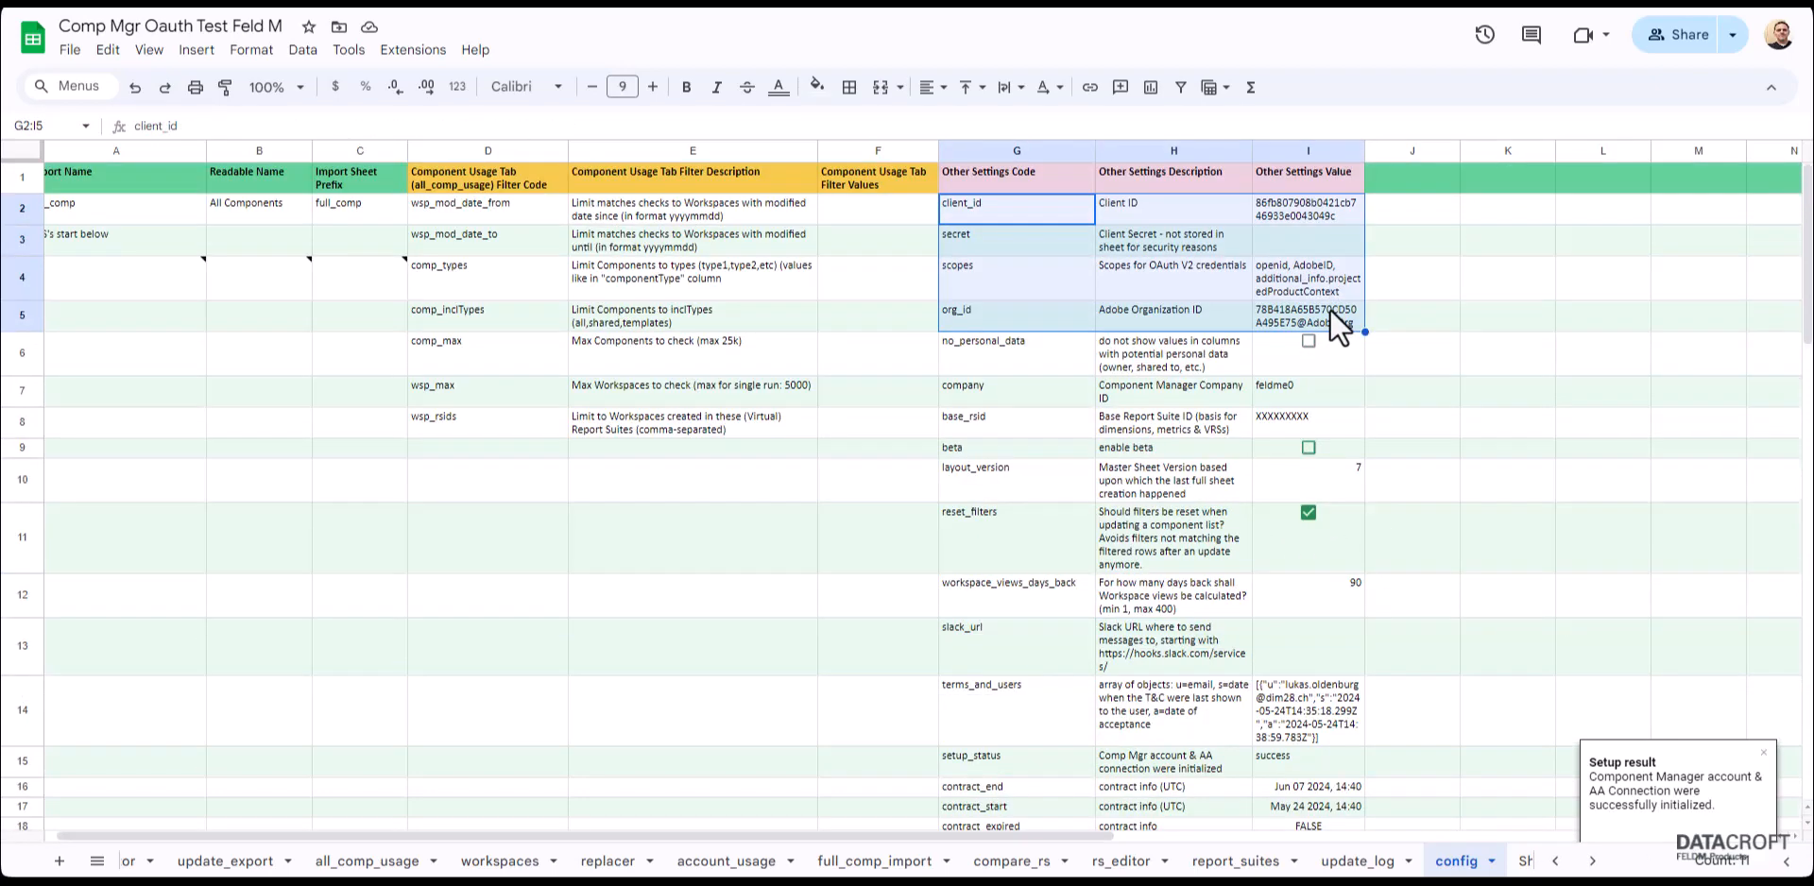
pyautogui.click(1329, 308)
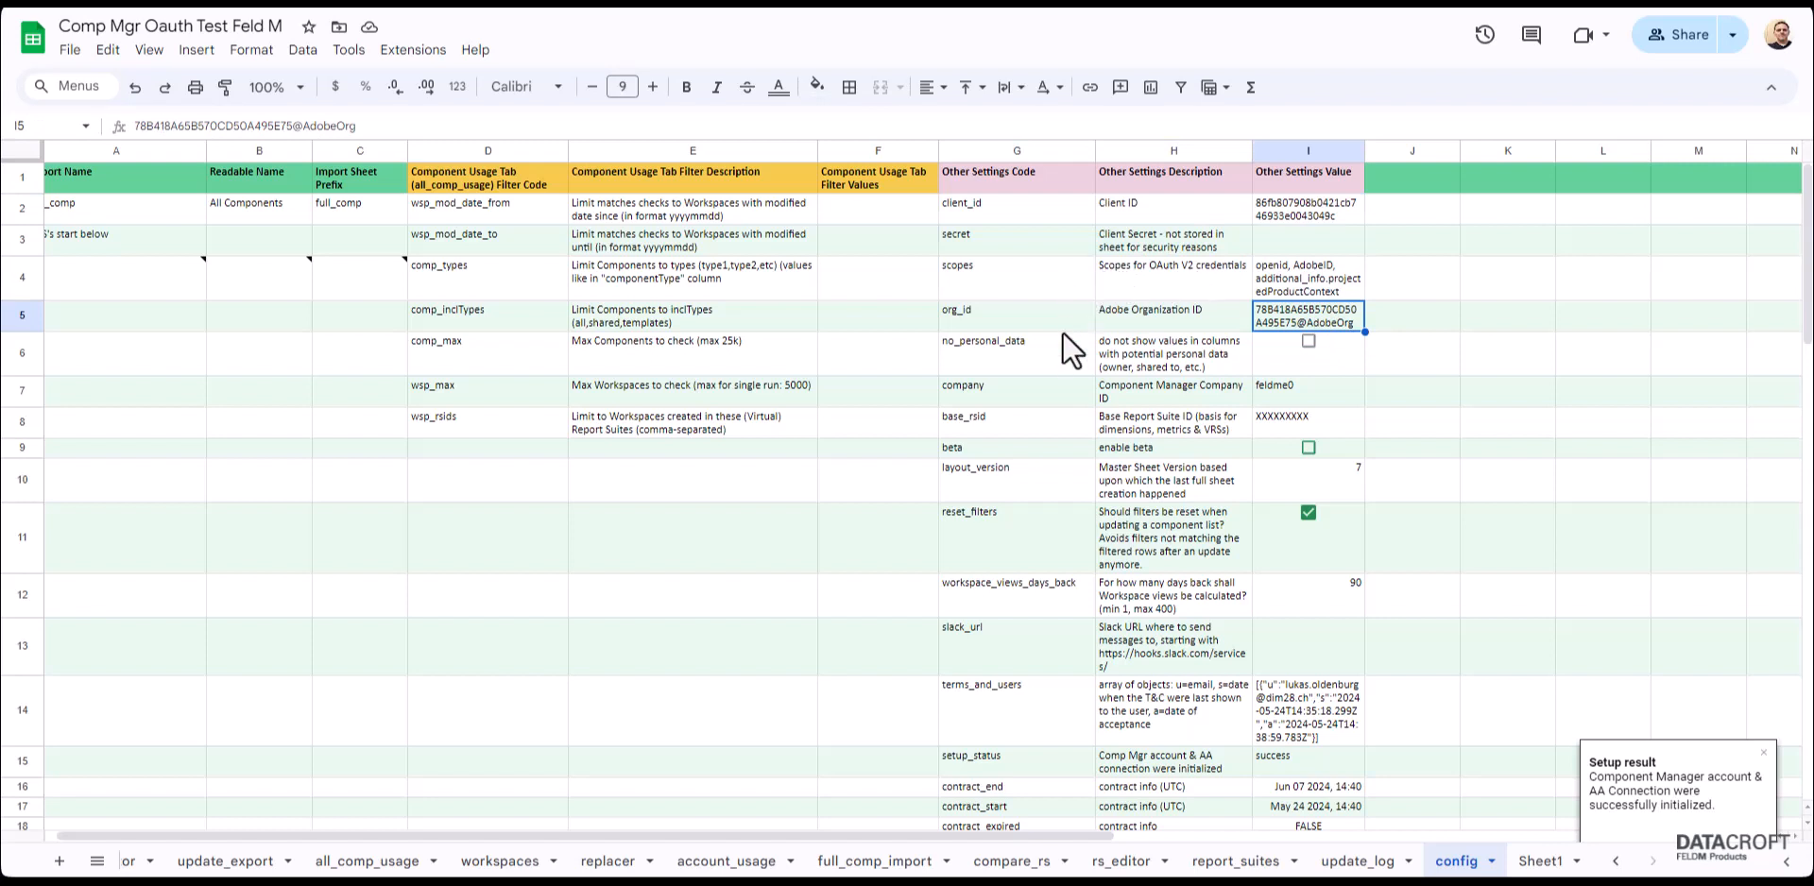
pyautogui.click(1182, 246)
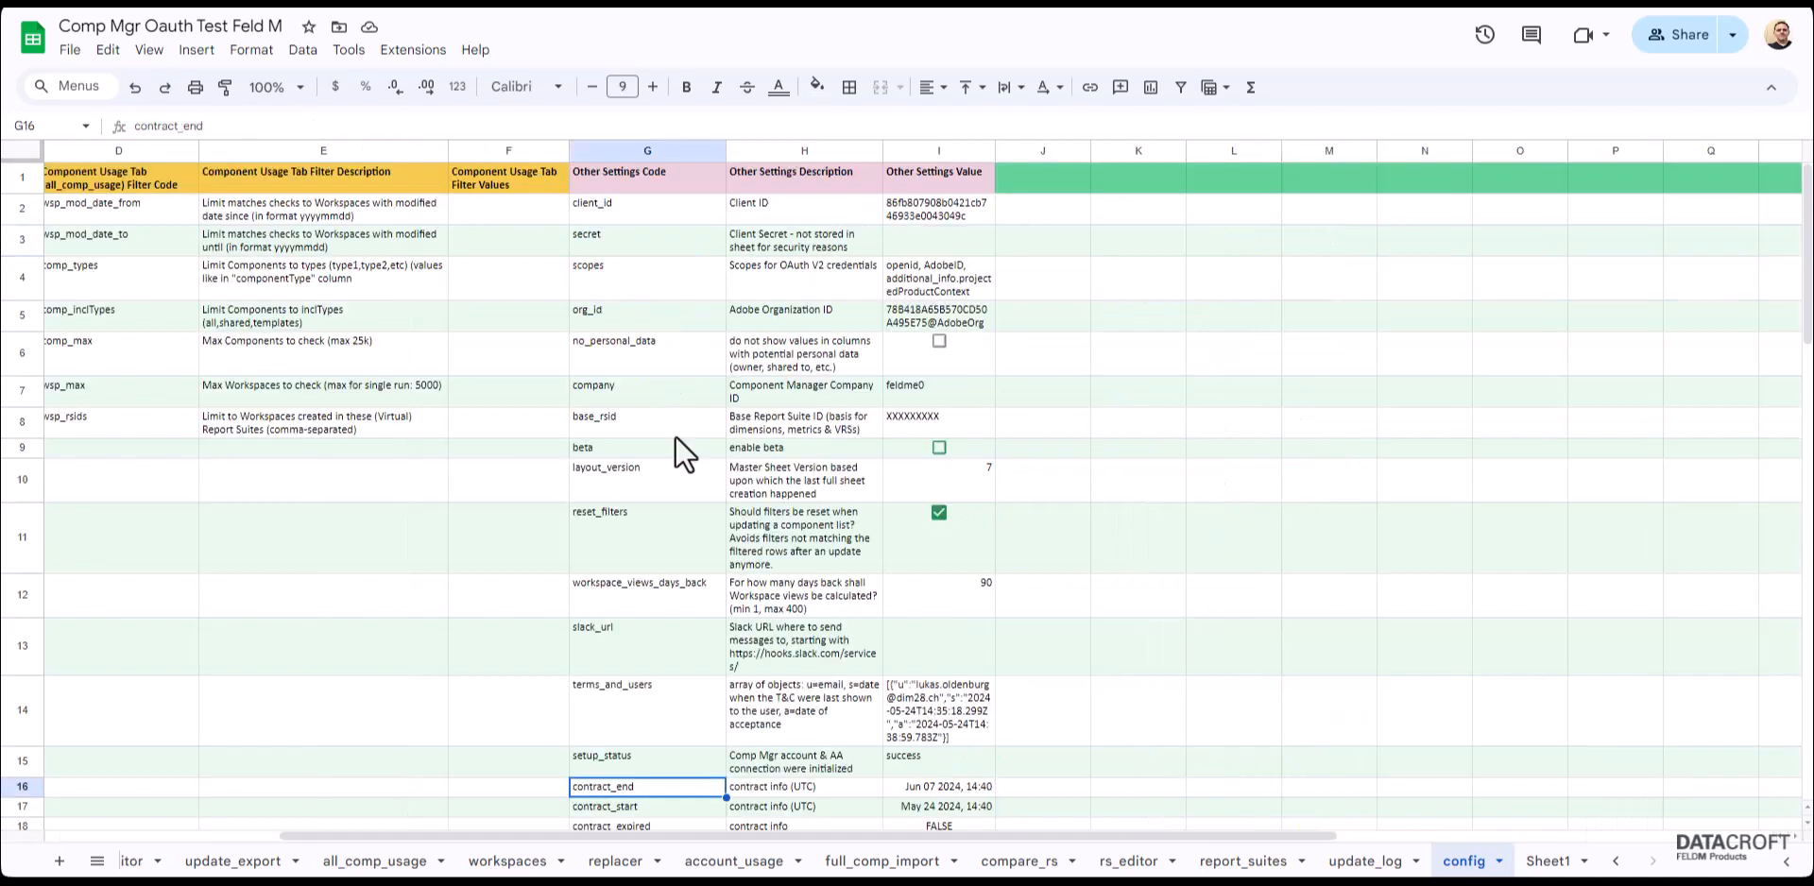
# Examine the contract start, contract end and trial settings at the end of the config sheet
pyautogui.scroll(-1, 676, 438)
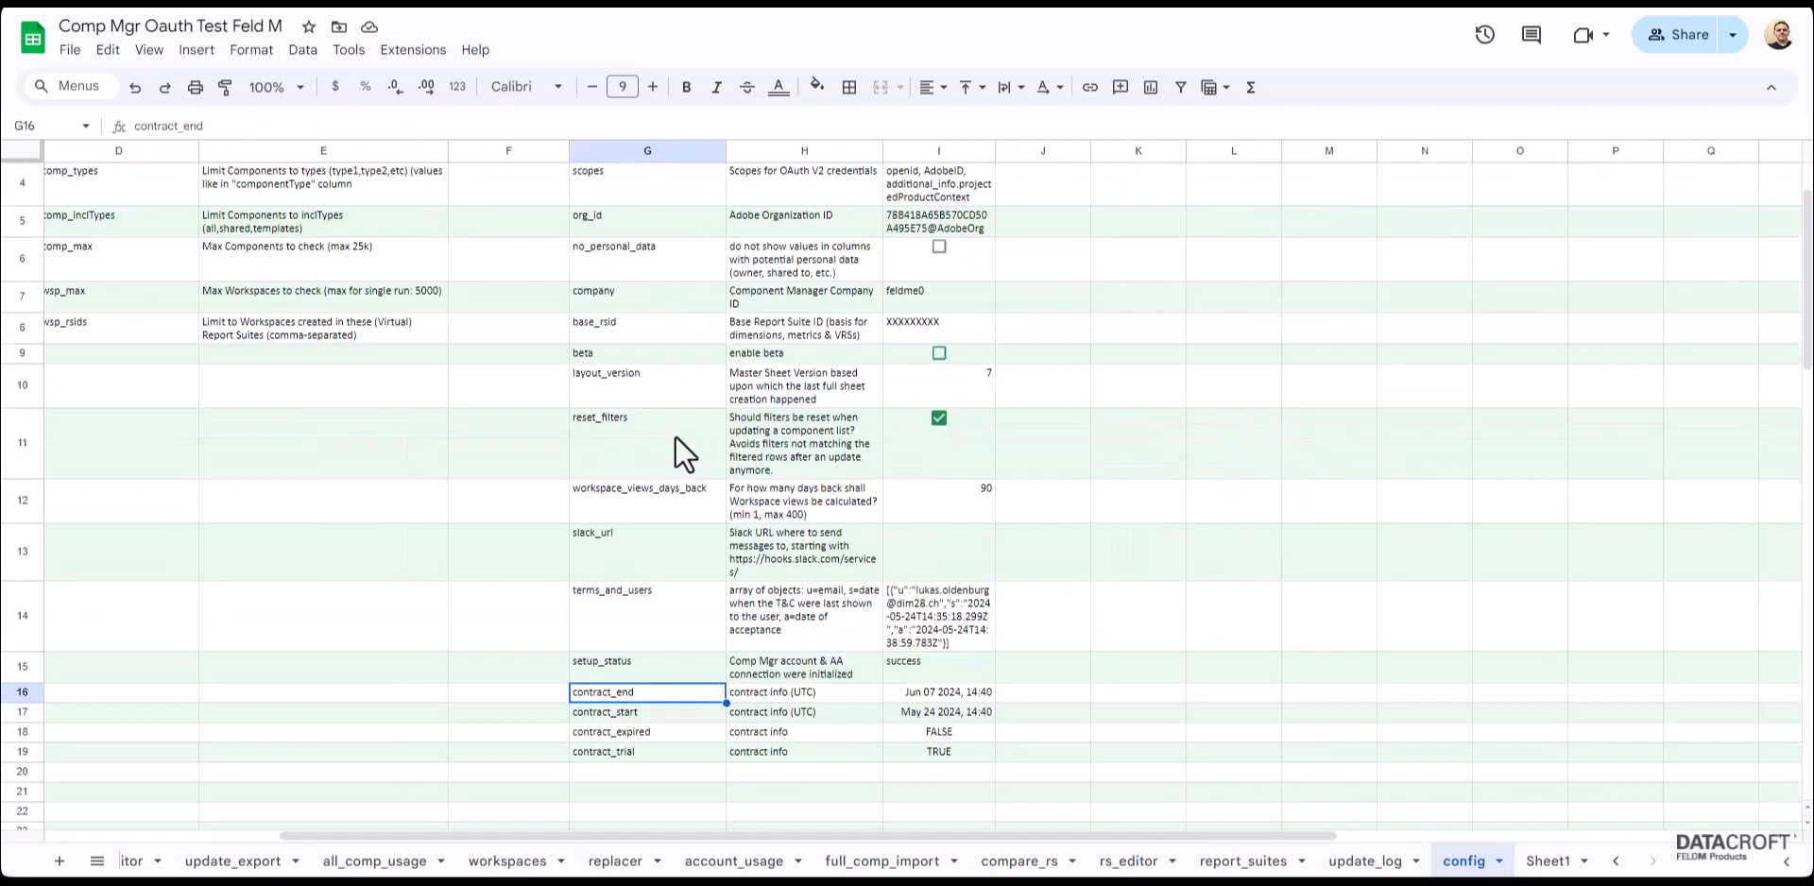
pyautogui.scroll(-1, 683, 444)
pyautogui.hotkey('ctrl', '-')
pyautogui.hotkey('ctrl', '+')
pyautogui.hotkey('ctrl', '+')
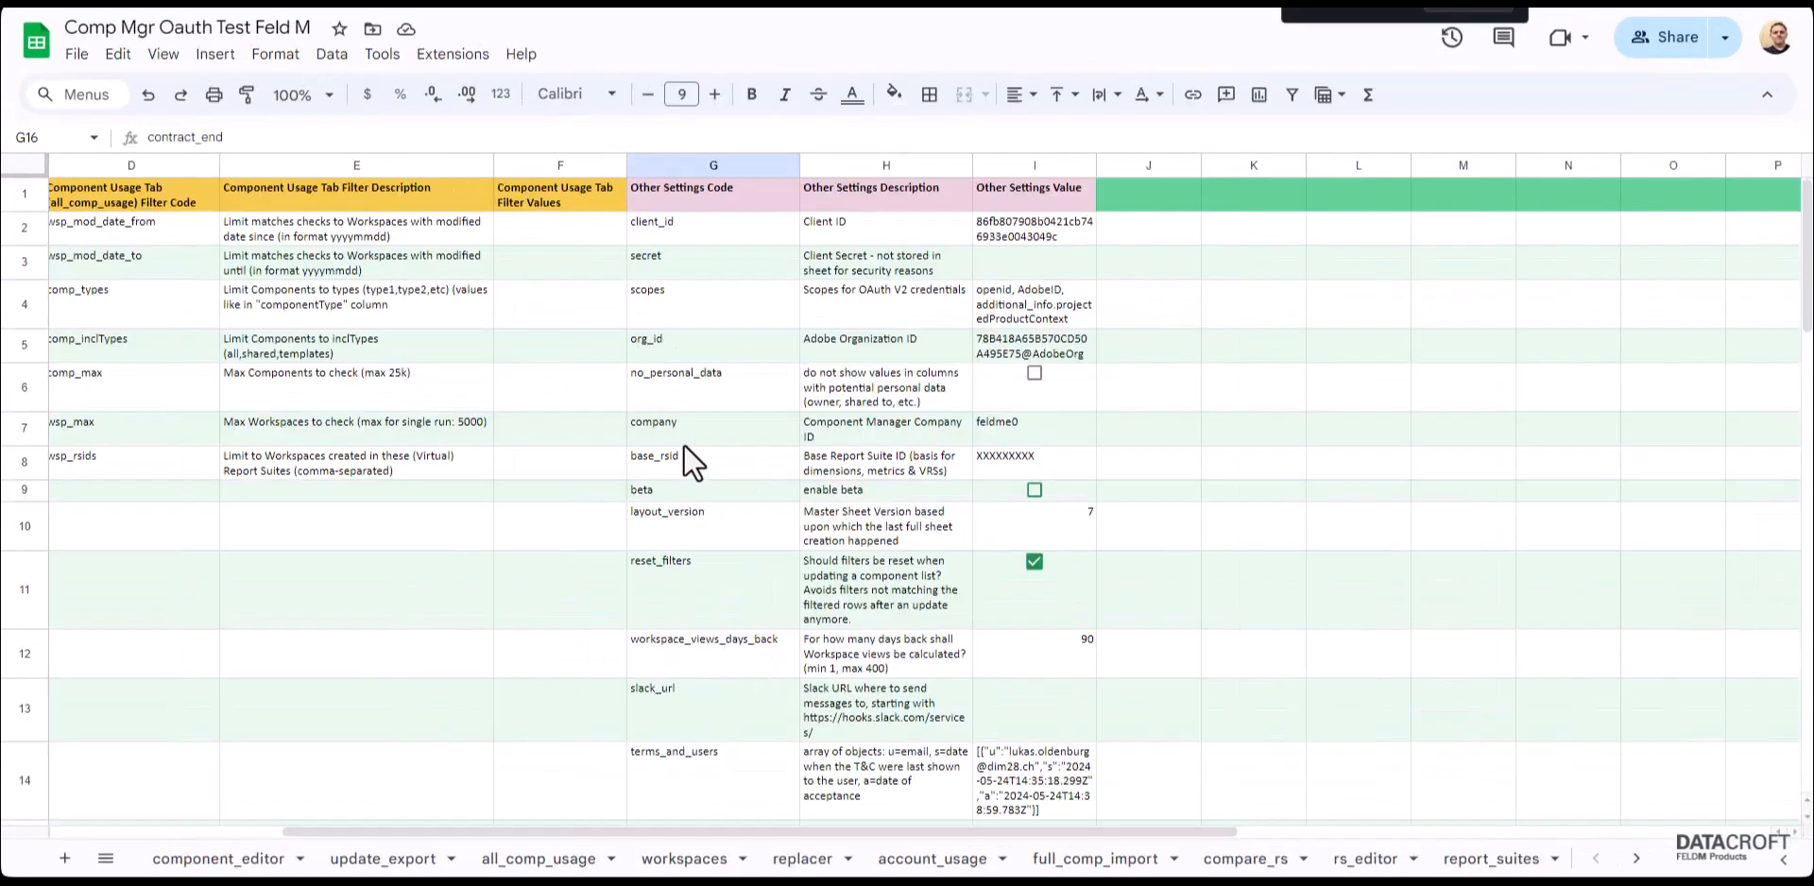
pyautogui.hotkey('ctrl', '+')
pyautogui.scroll(-5, 881, 468)
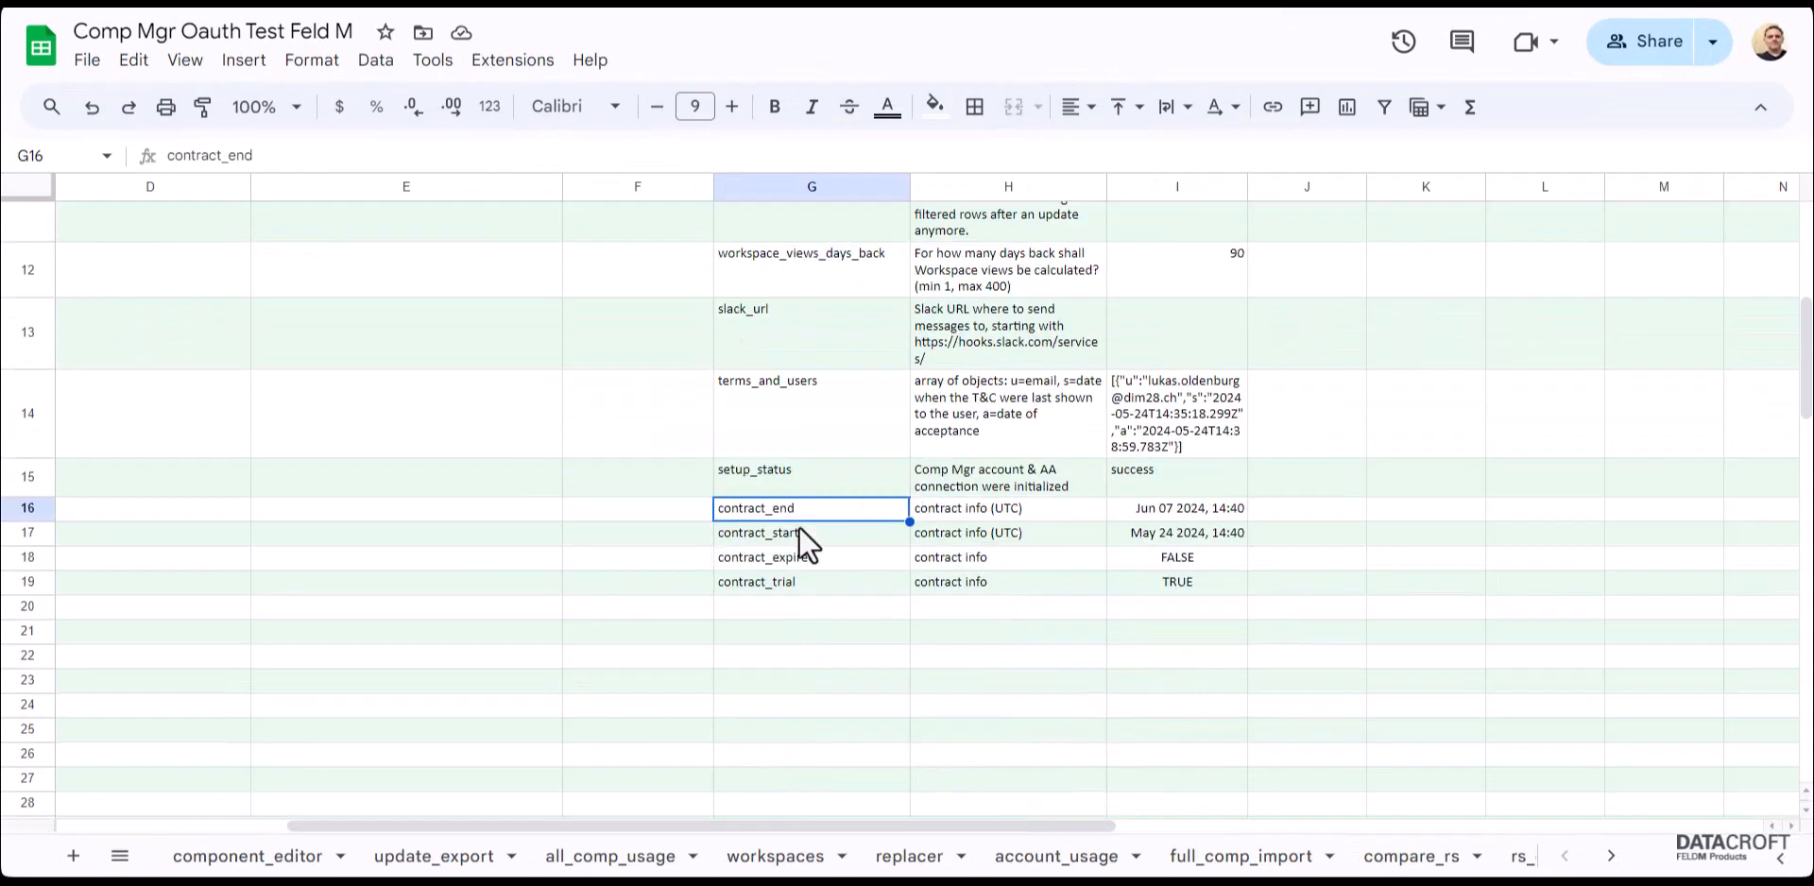
pyautogui.click(801, 533)
pyautogui.click(794, 510)
pyautogui.click(785, 582)
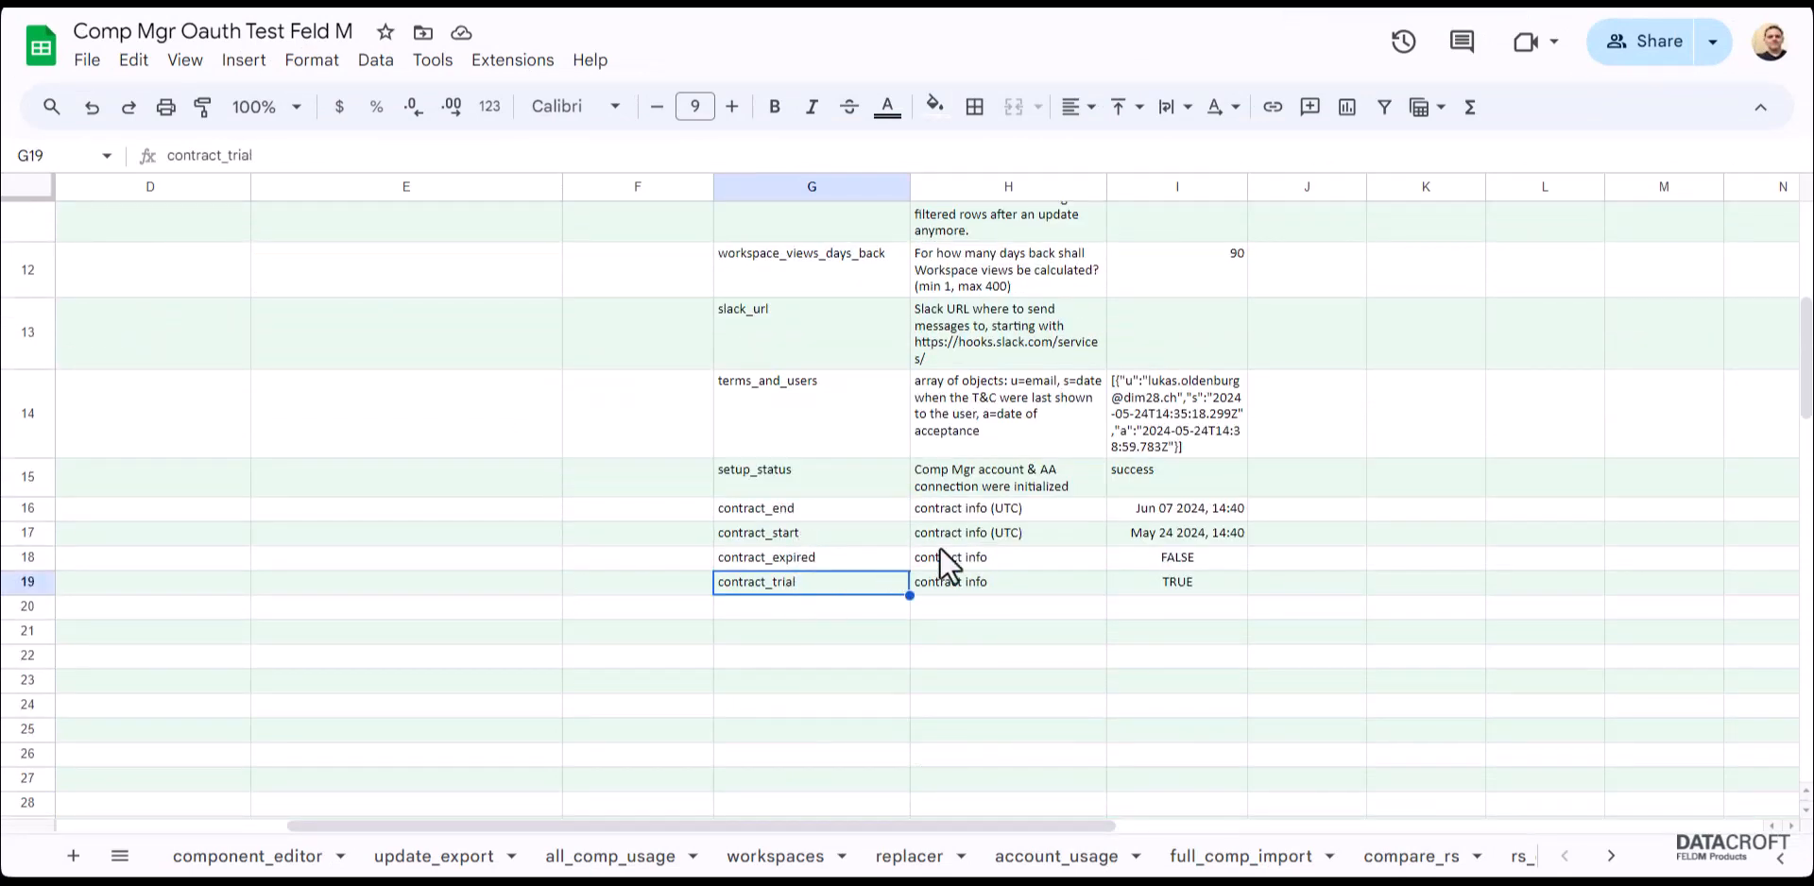
pyautogui.click(1166, 586)
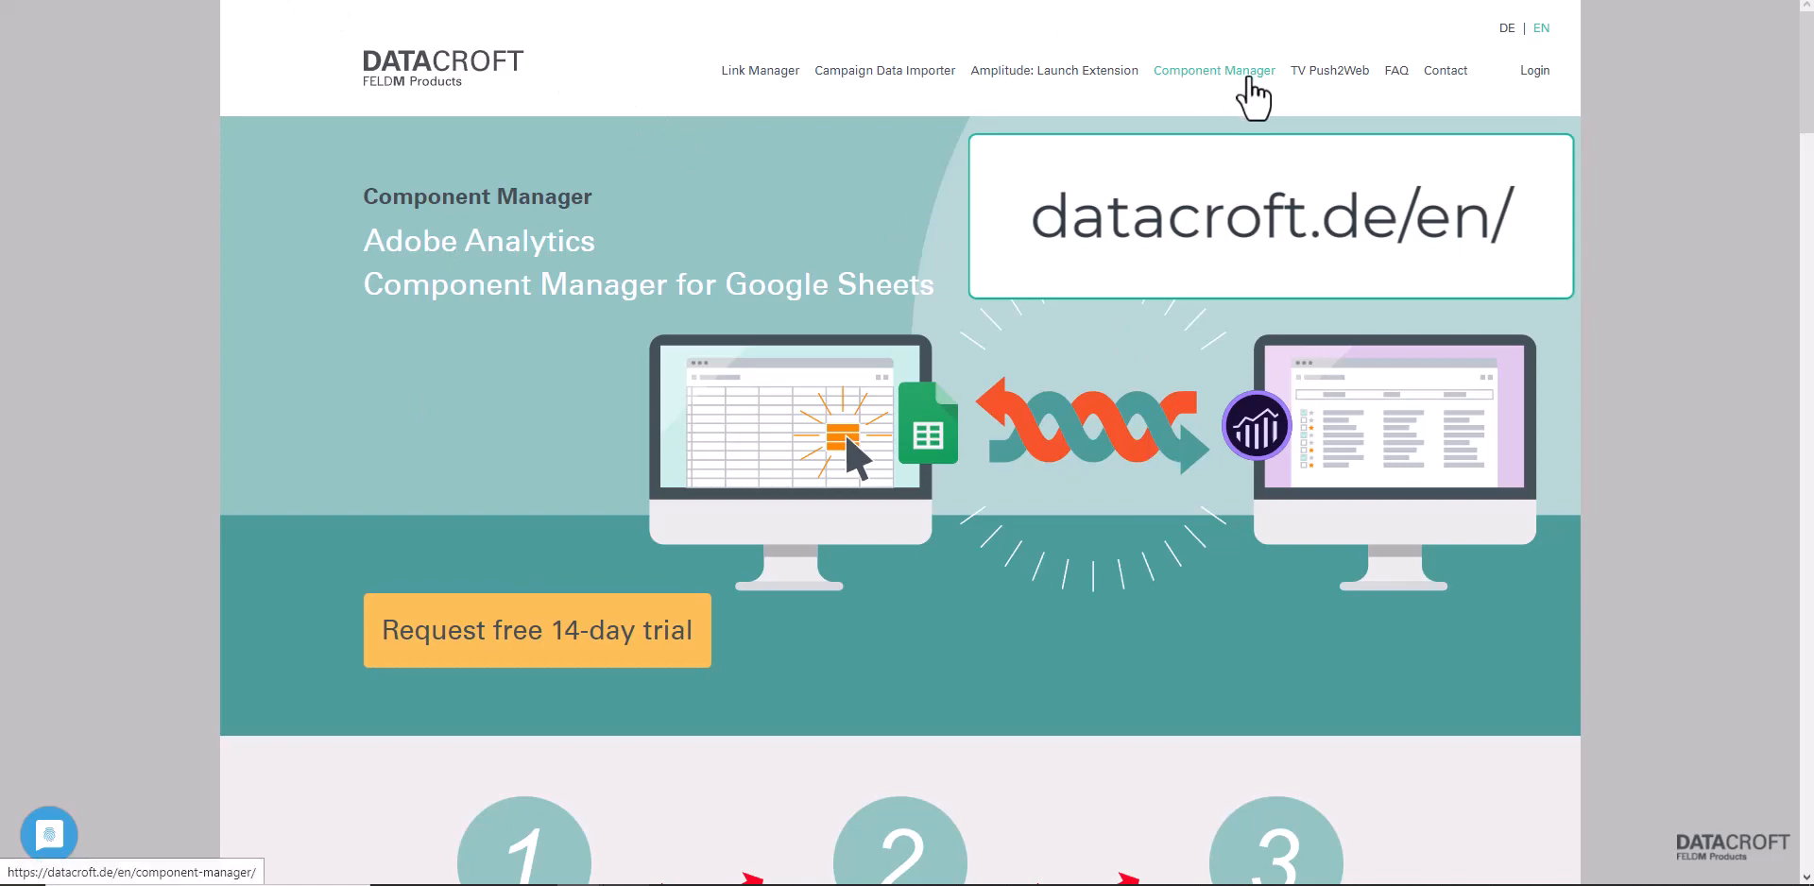
# Open the free 14-day trial request form on Datacroft's Component Manager page and look up the contact phone and email
pyautogui.click(540, 643)
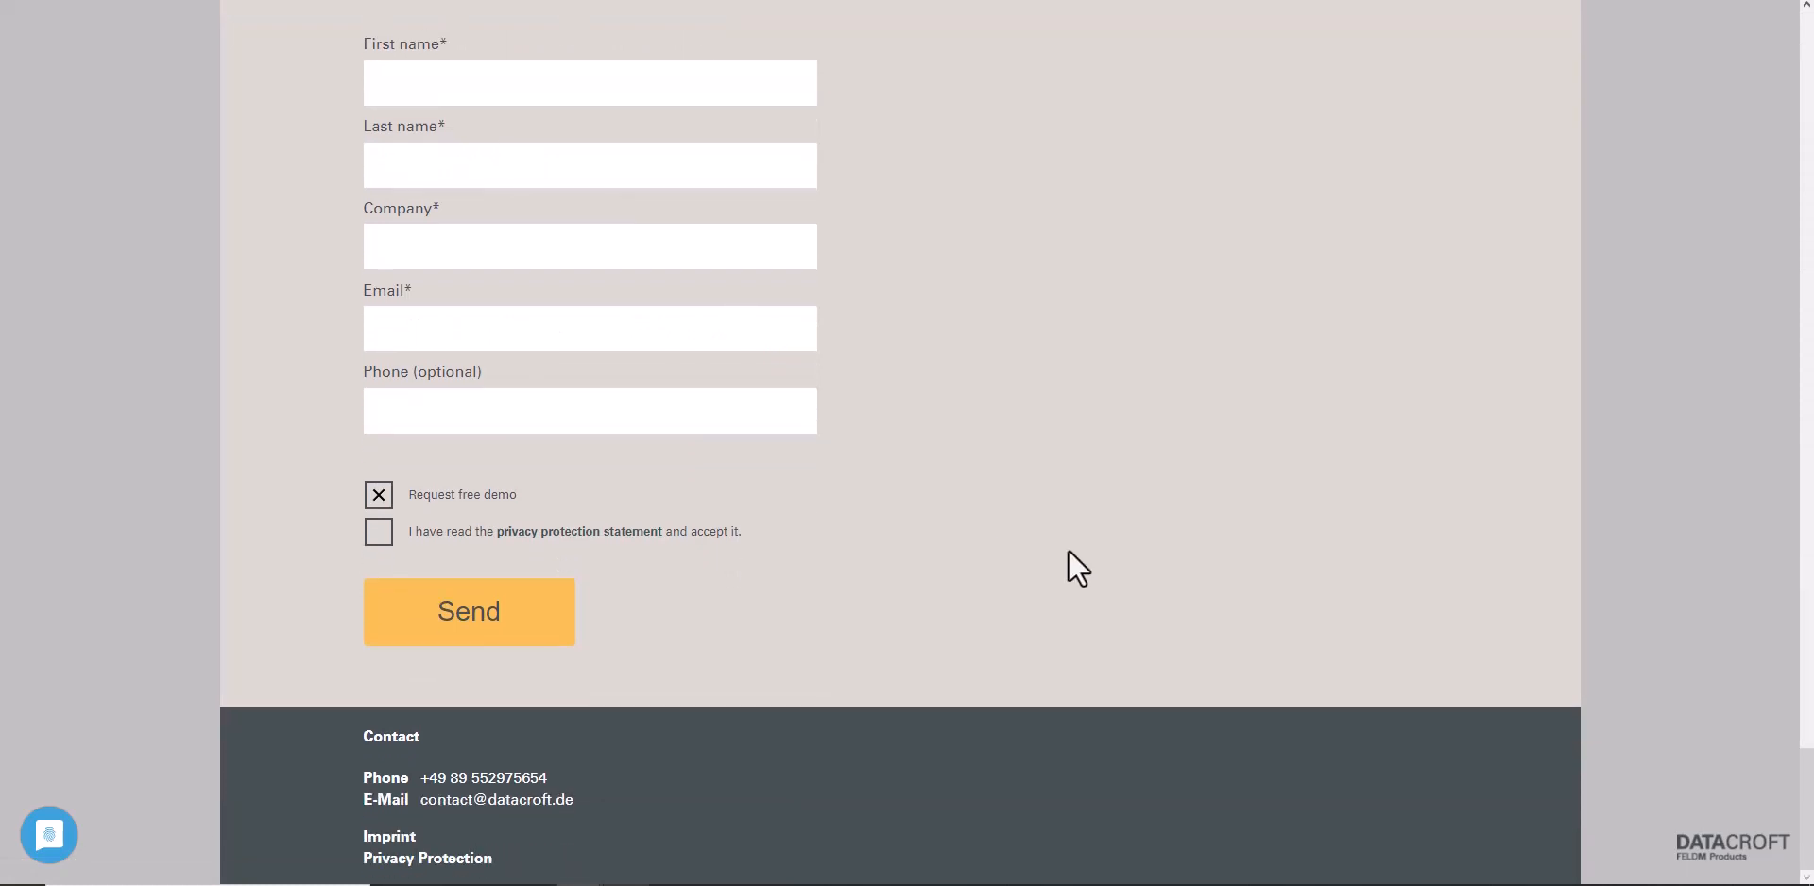
pyautogui.moveTo(421, 778); pyautogui.dragTo(389, 794)
pyautogui.click(644, 749)
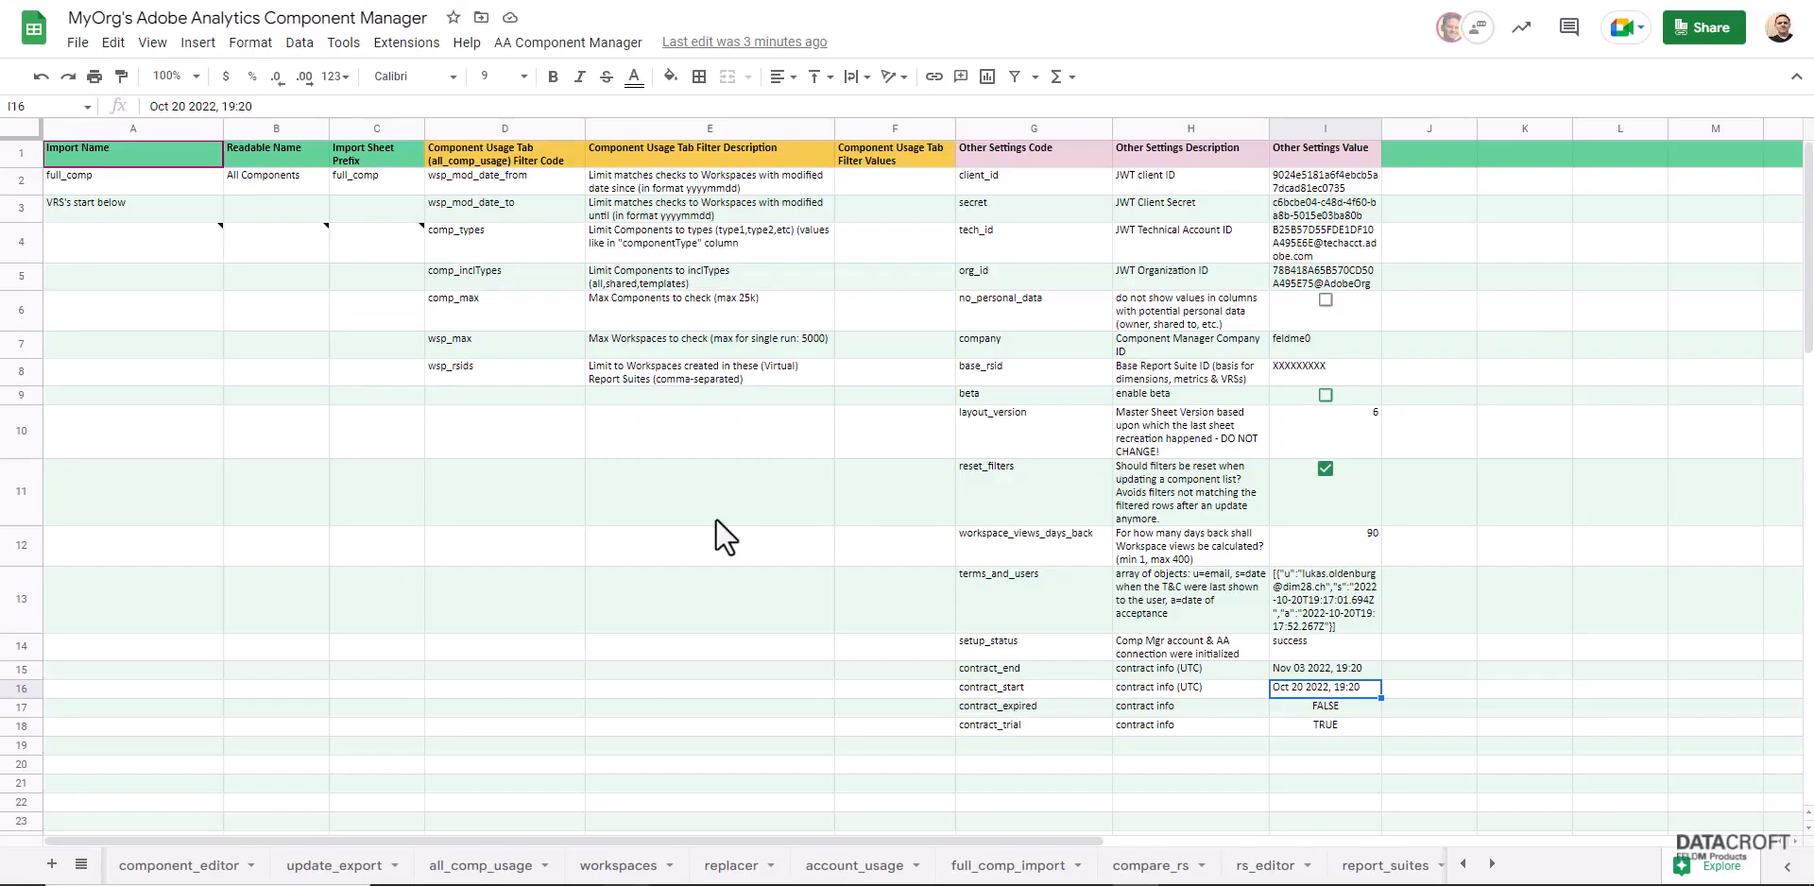
pyautogui.click(836, 472)
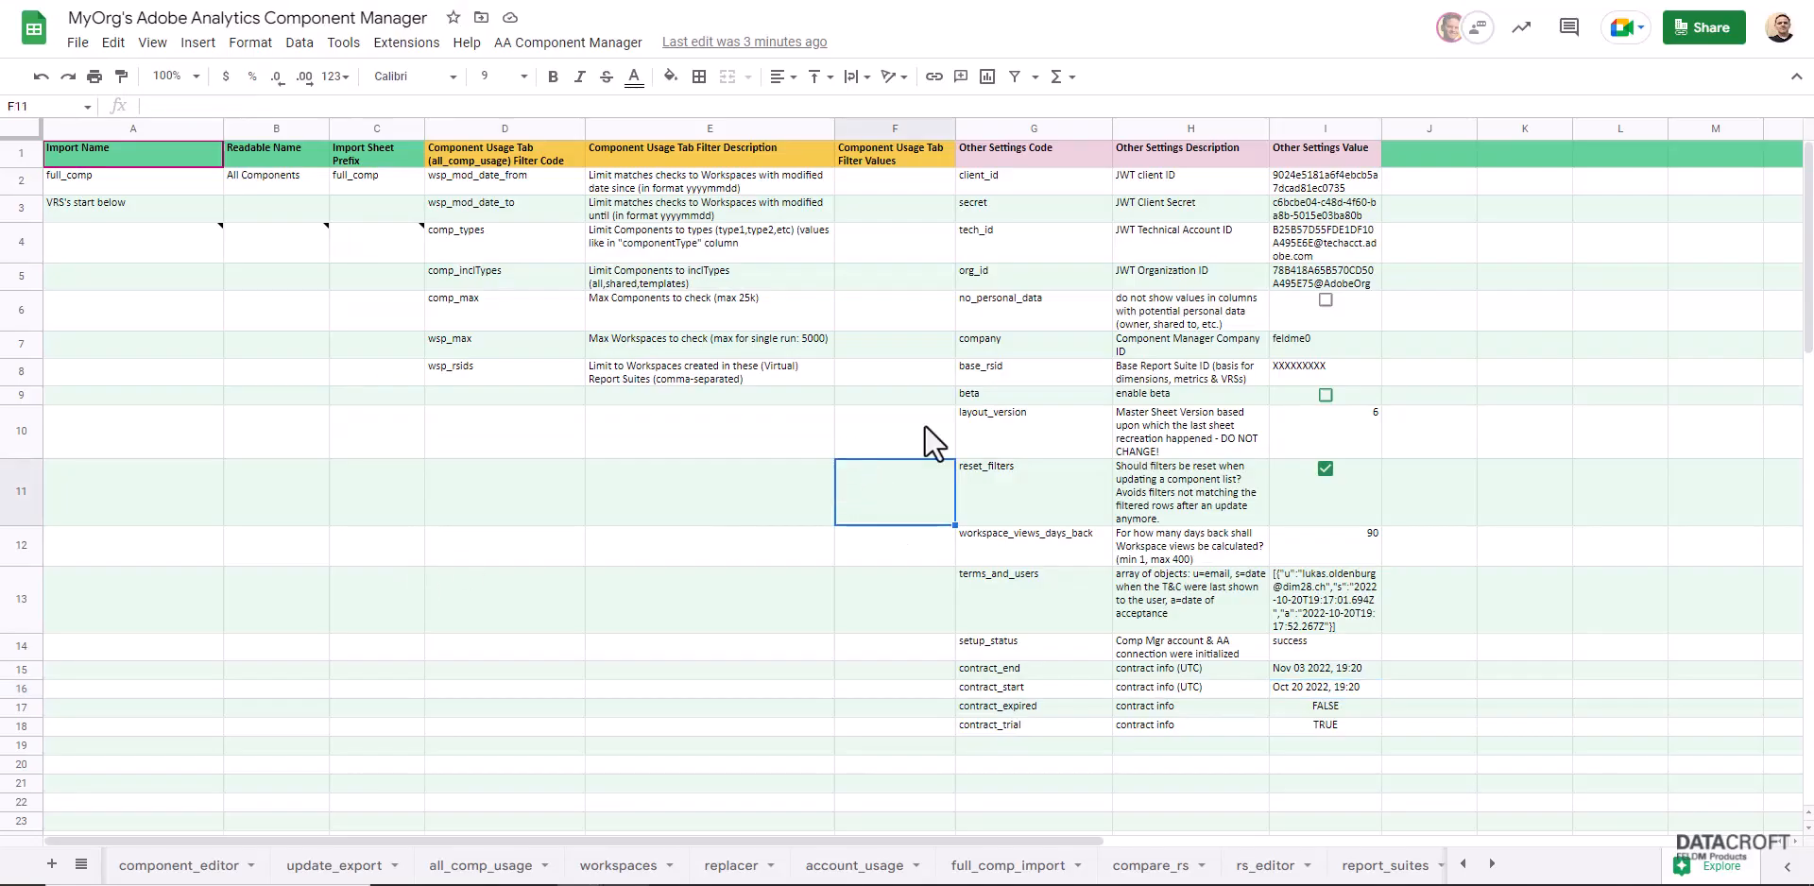
# Refresh the list of Report Suites through the Component Manager, confirm the refresh, and check its status on the report_suites sheet
pyautogui.moveTo(1359, 372); pyautogui.dragTo(1041, 361)
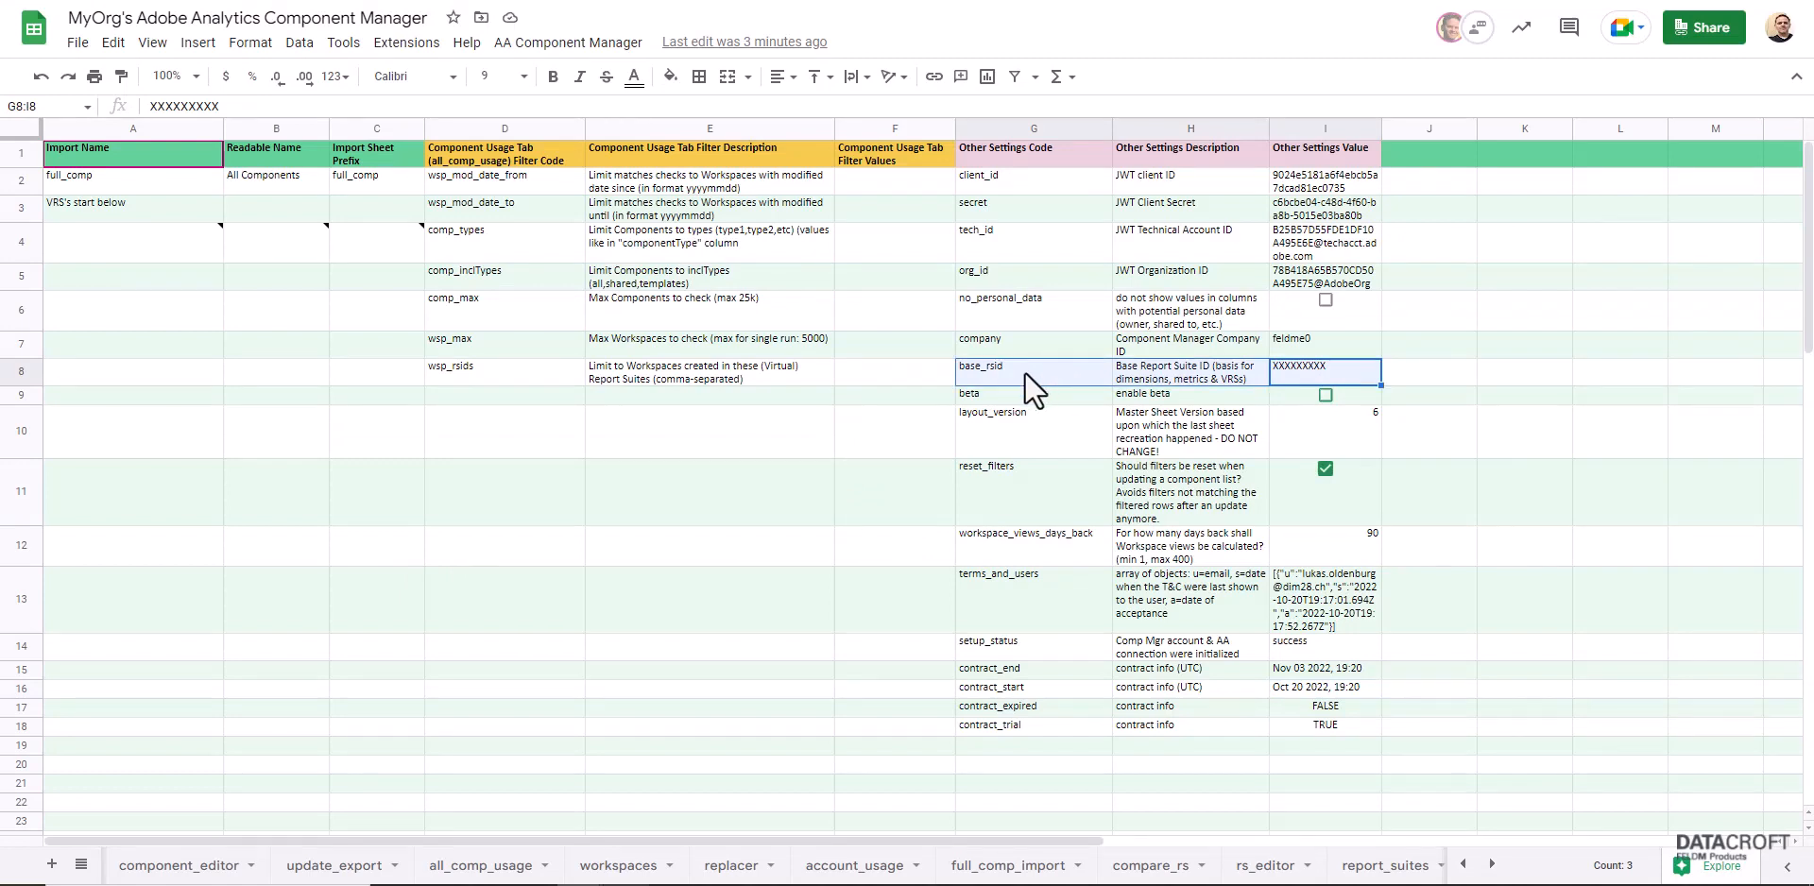
pyautogui.click(922, 365)
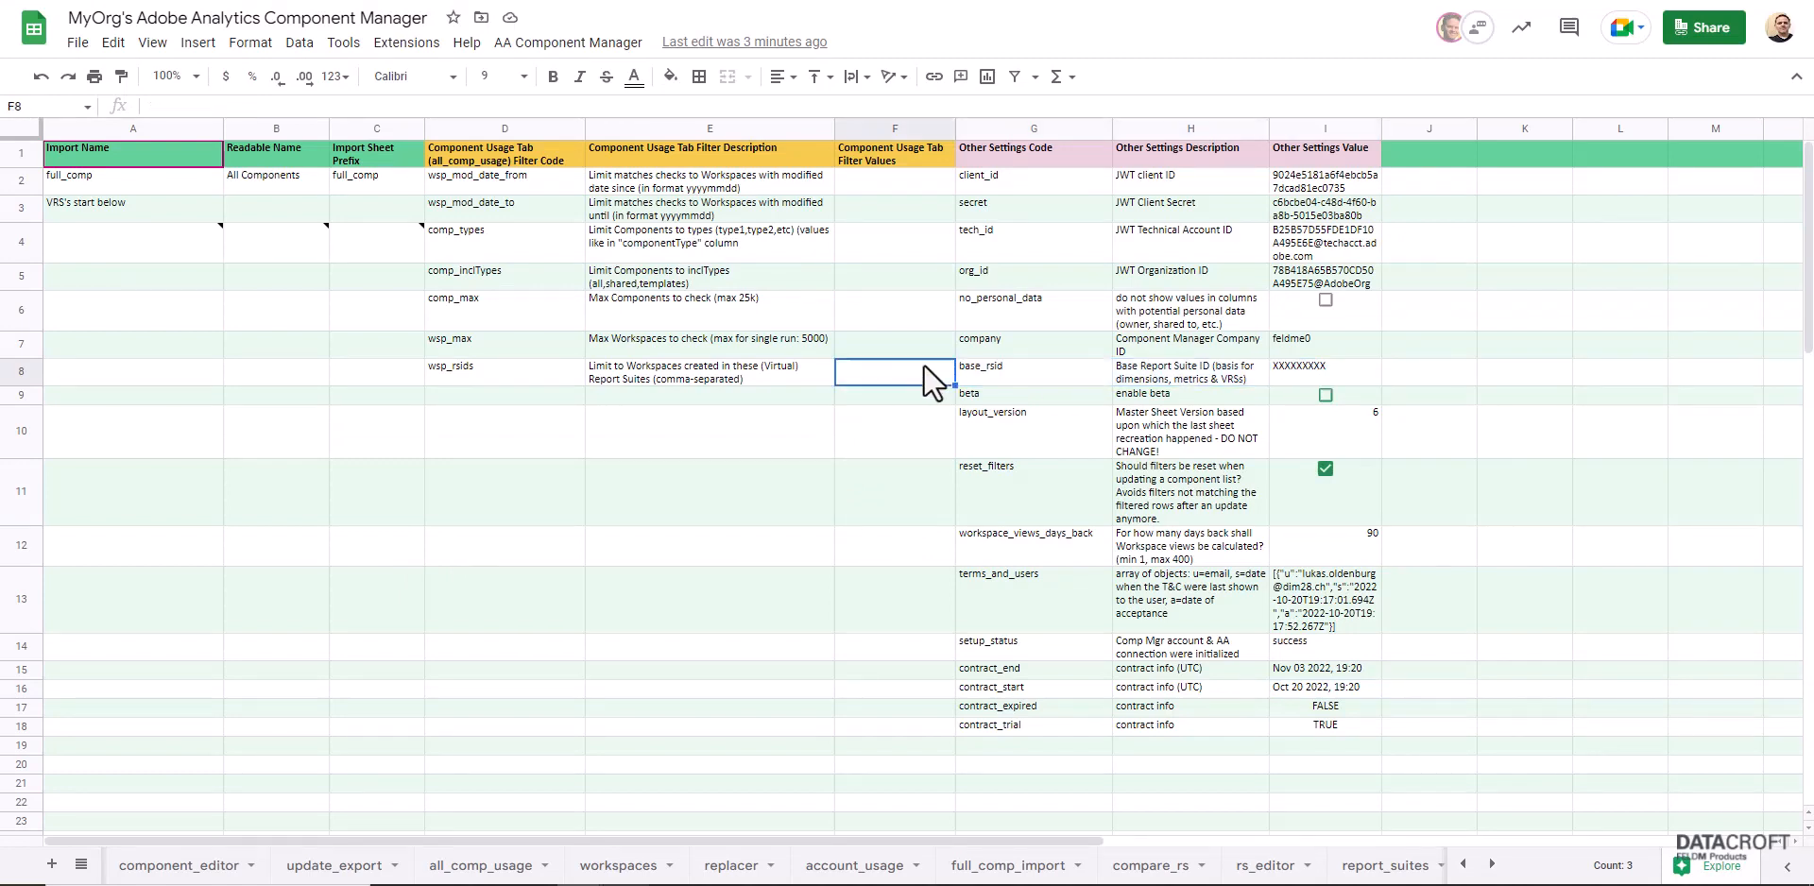
pyautogui.click(578, 44)
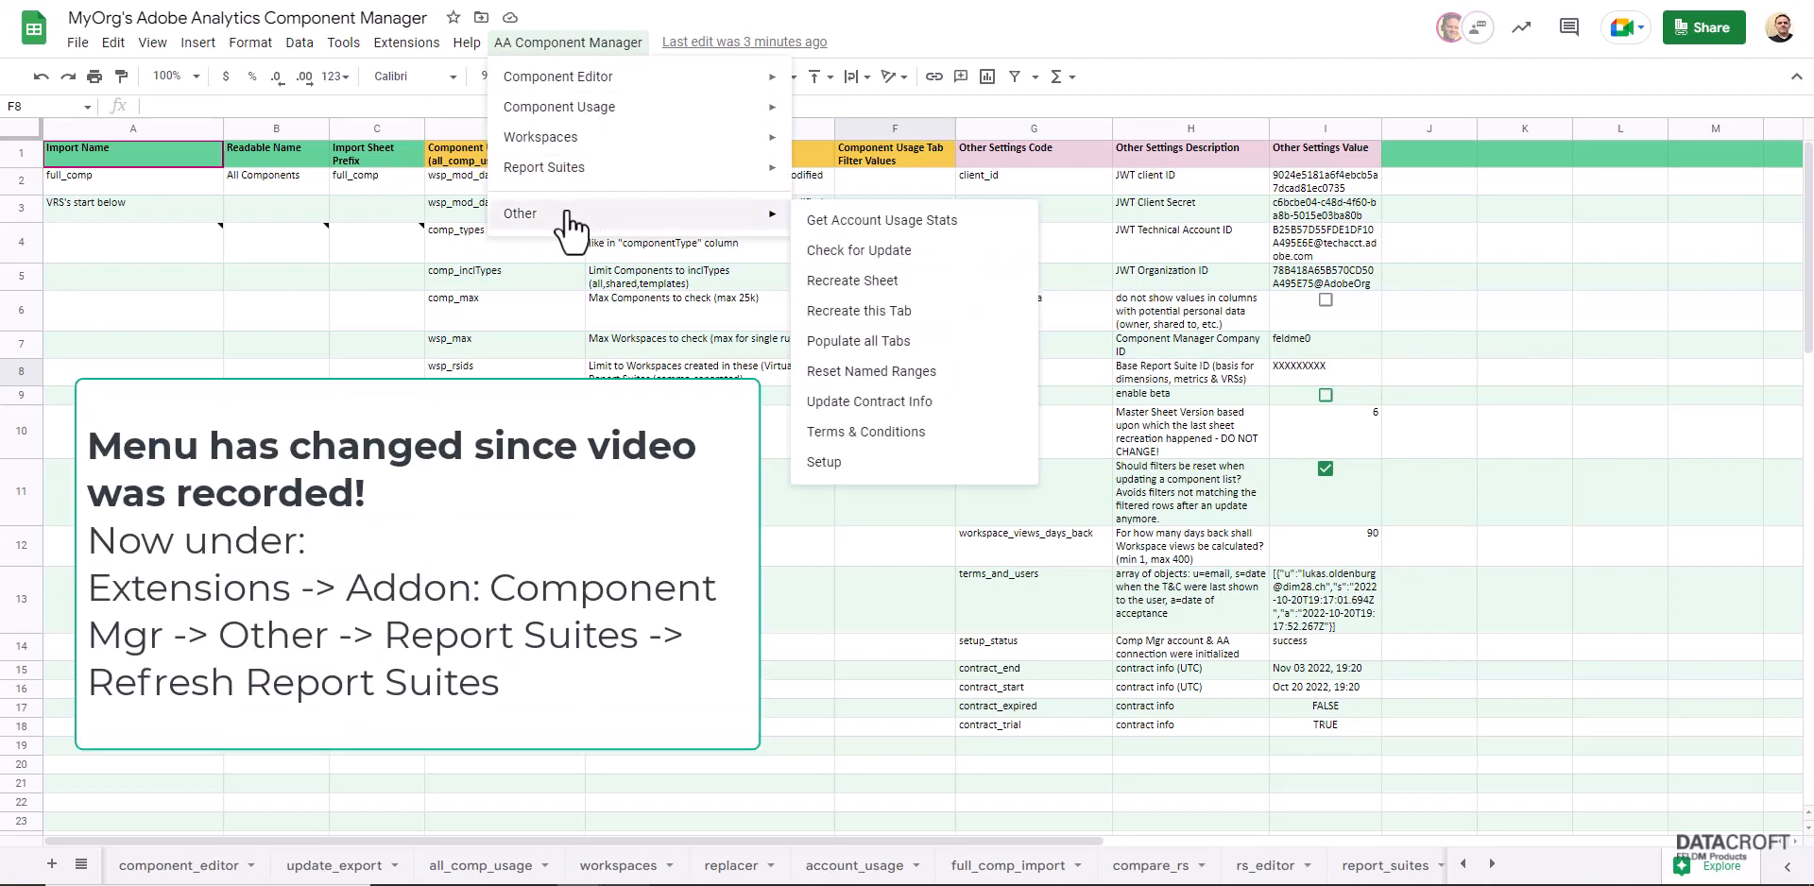
pyautogui.moveTo(568, 184)
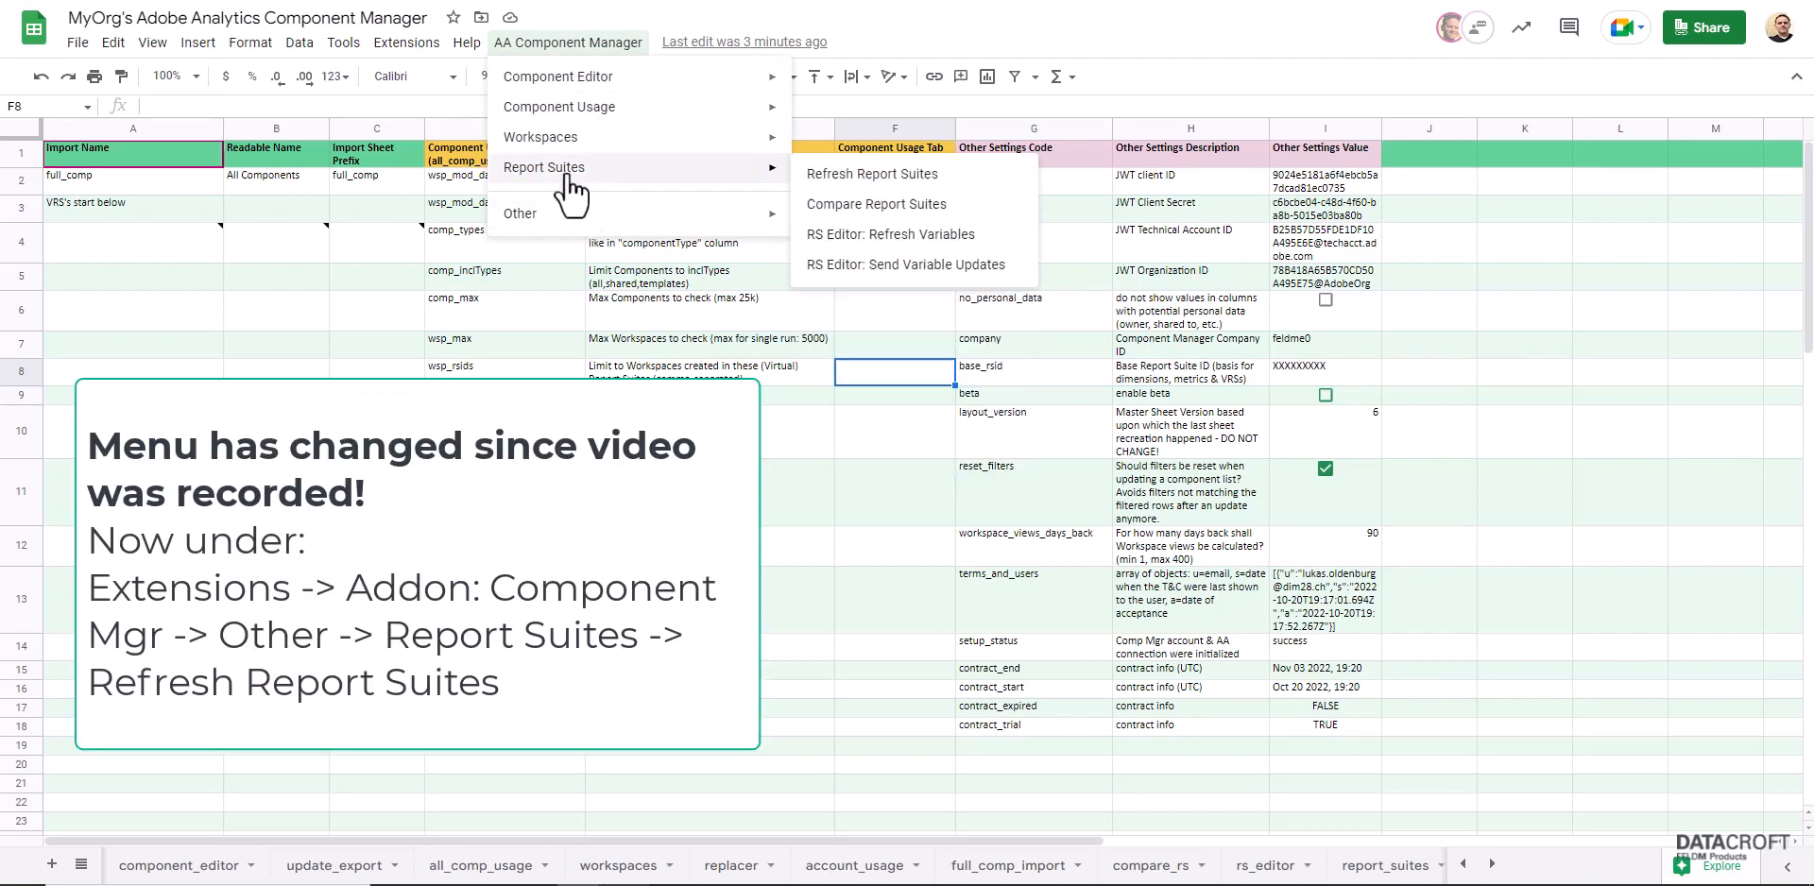
pyautogui.click(930, 179)
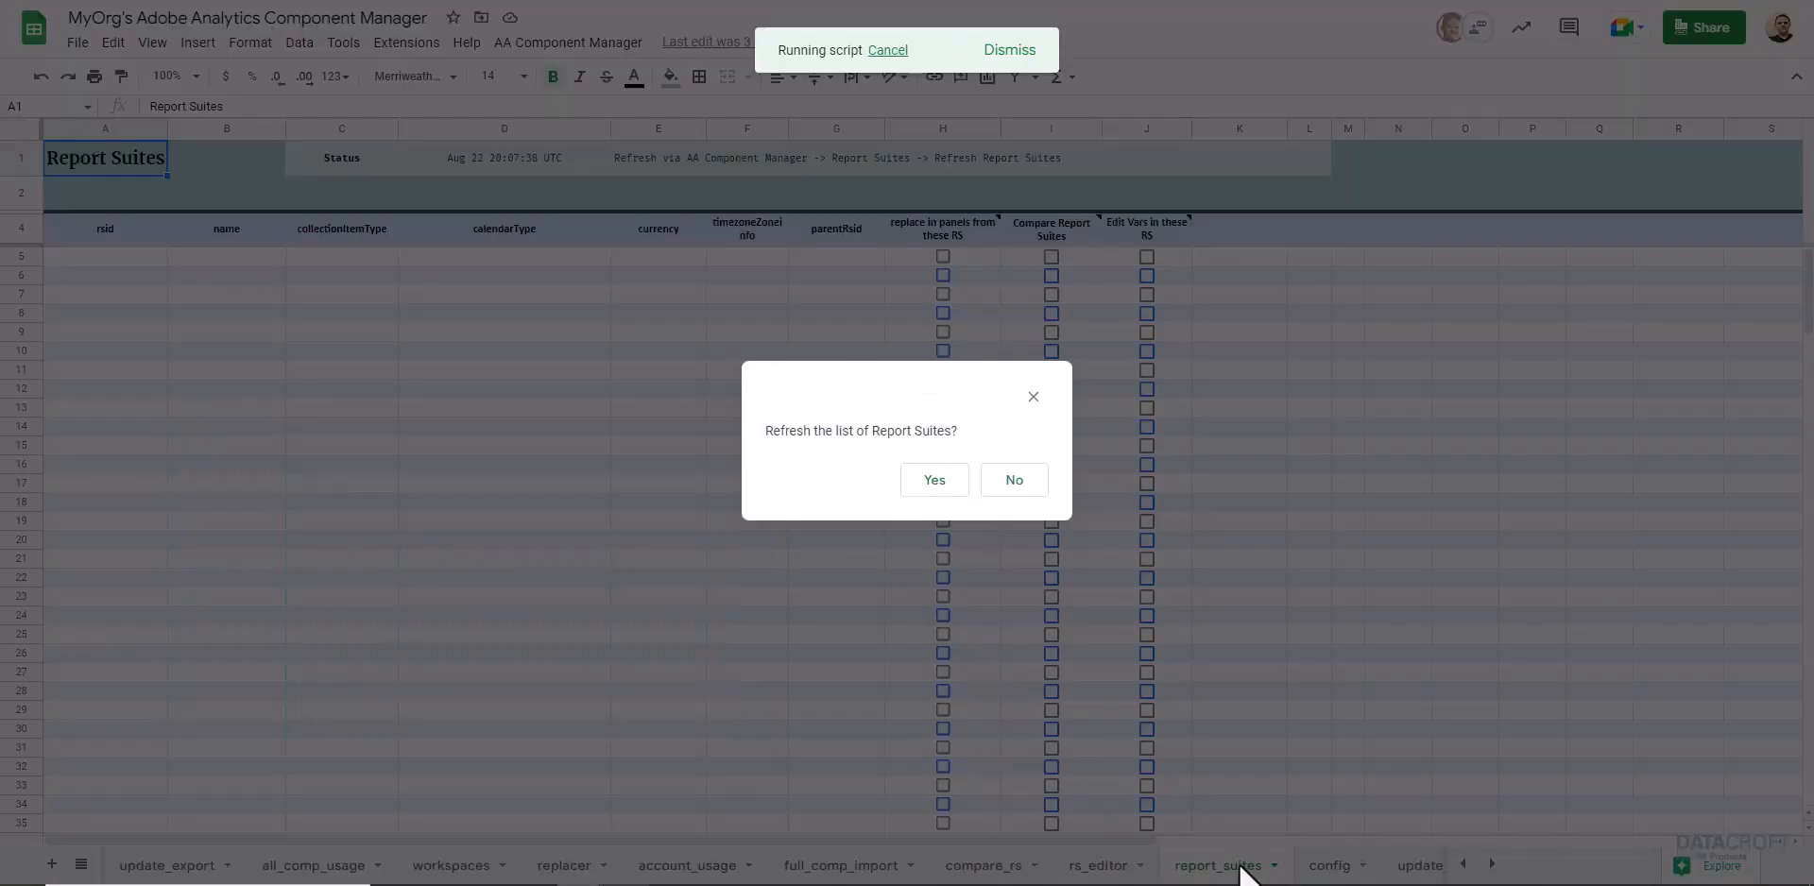
pyautogui.click(942, 493)
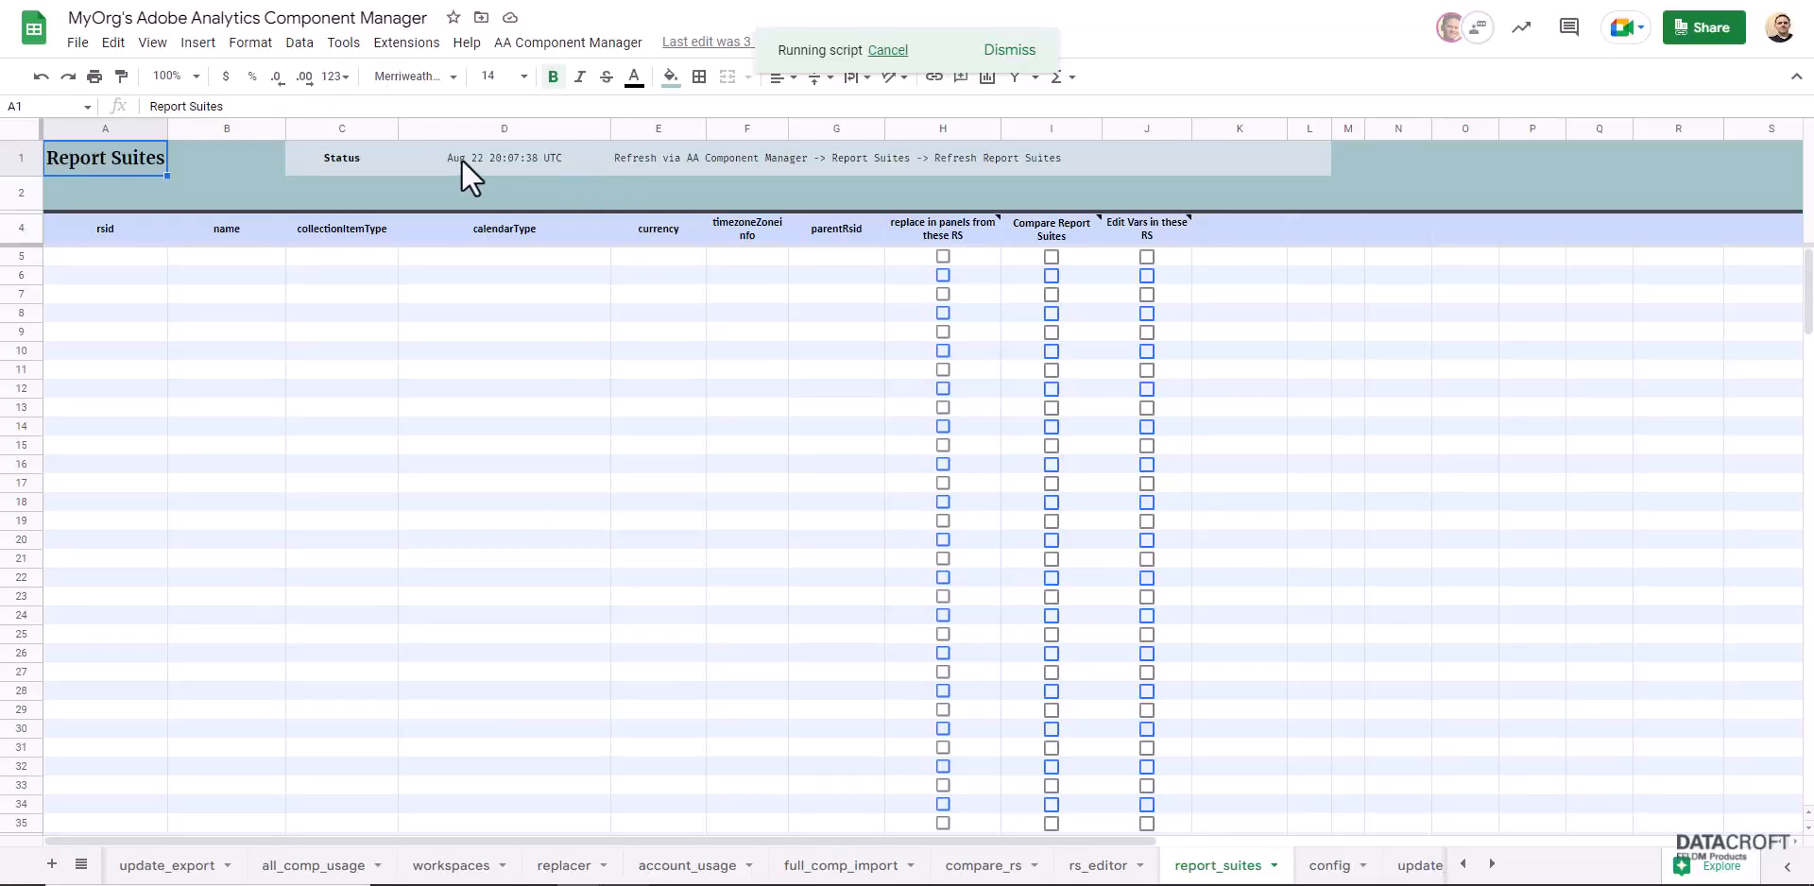
pyautogui.click(371, 157)
pyautogui.moveTo(474, 164); pyautogui.dragTo(988, 161)
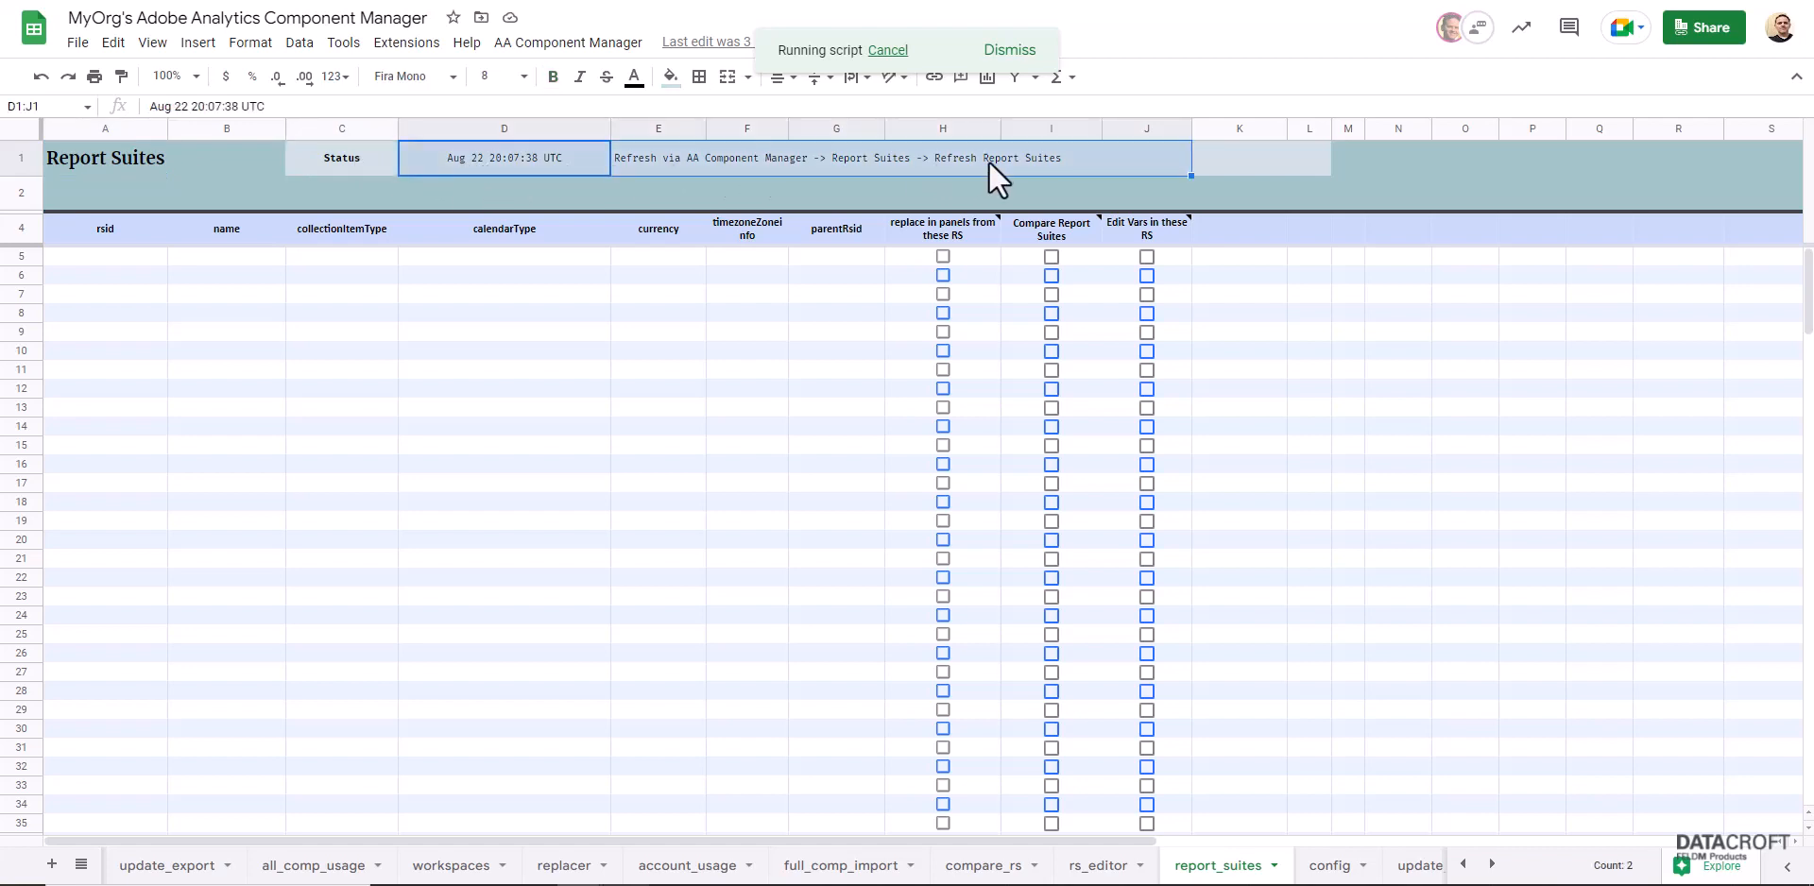
pyautogui.click(618, 181)
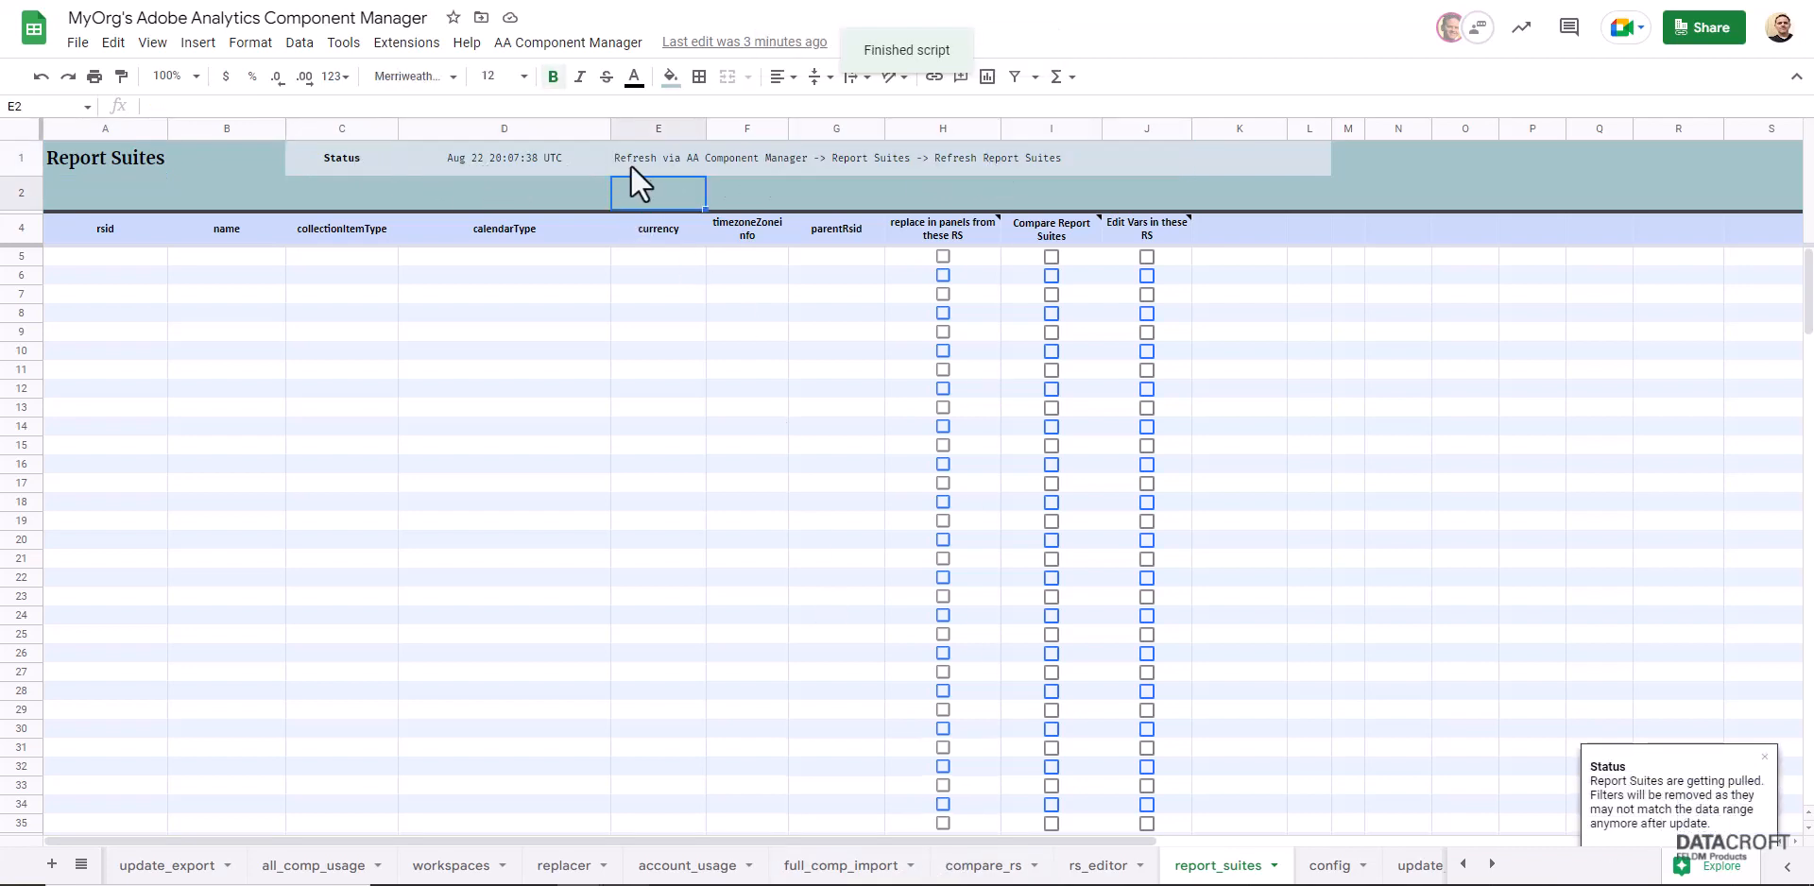
pyautogui.click(691, 159)
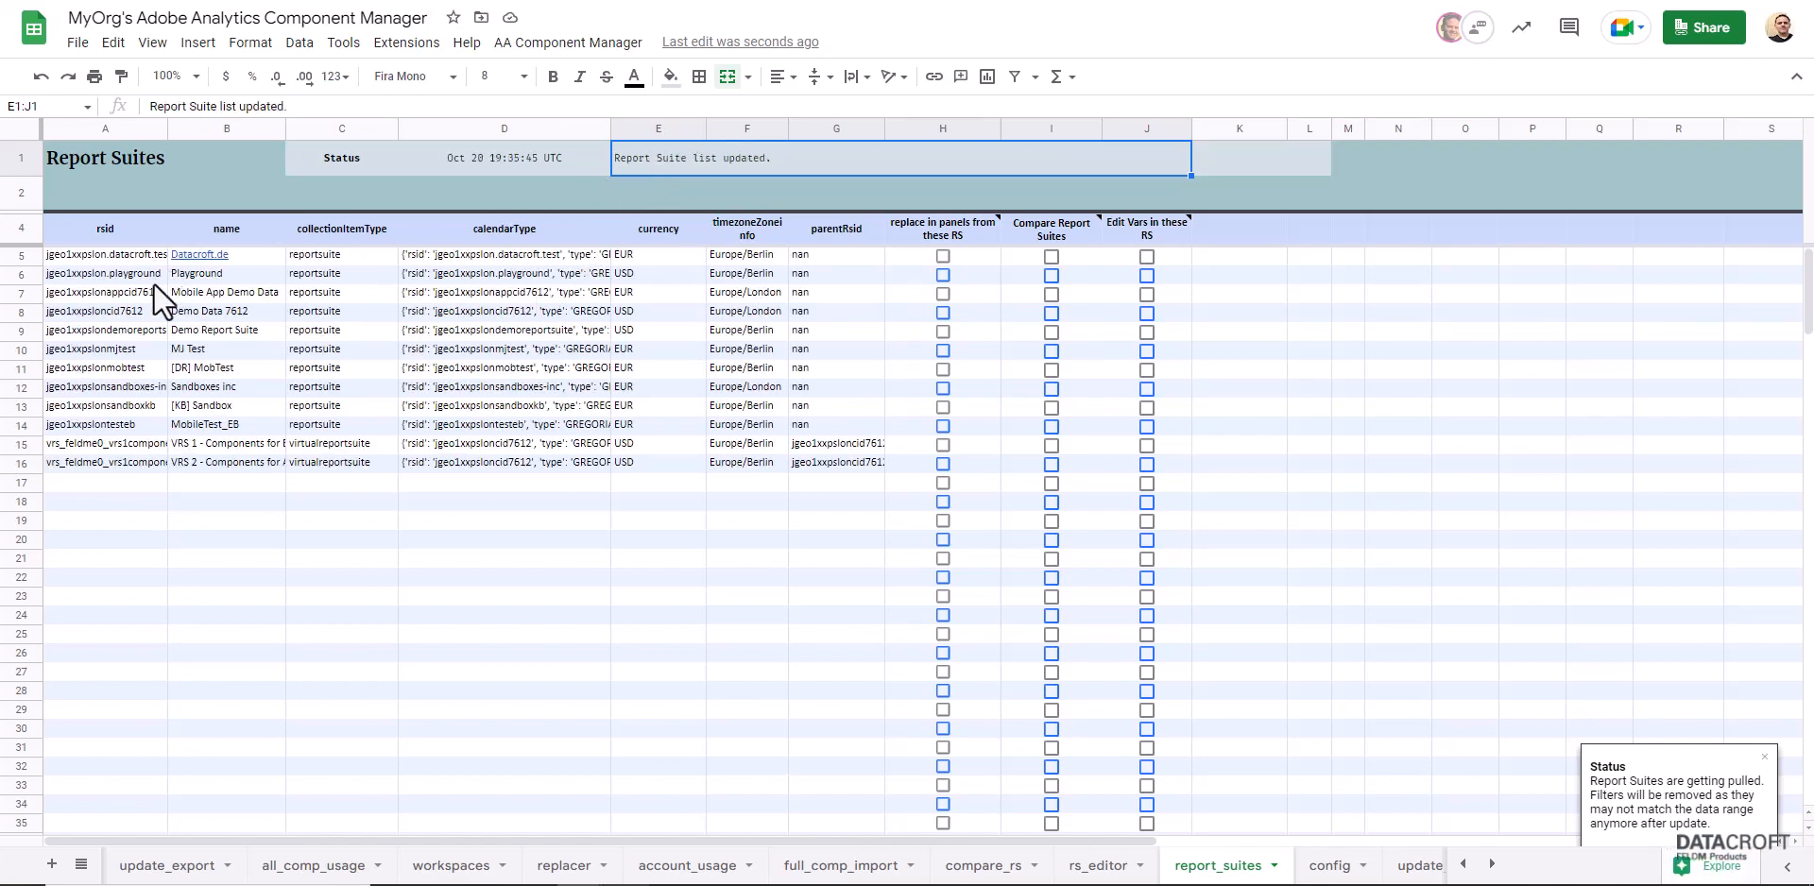
# Copy the Datacroft.de rsid jgeo1xxpslon.datacroft.test from the report_suites sheet into the base_rsid value on the config sheet
pyautogui.click(109, 234)
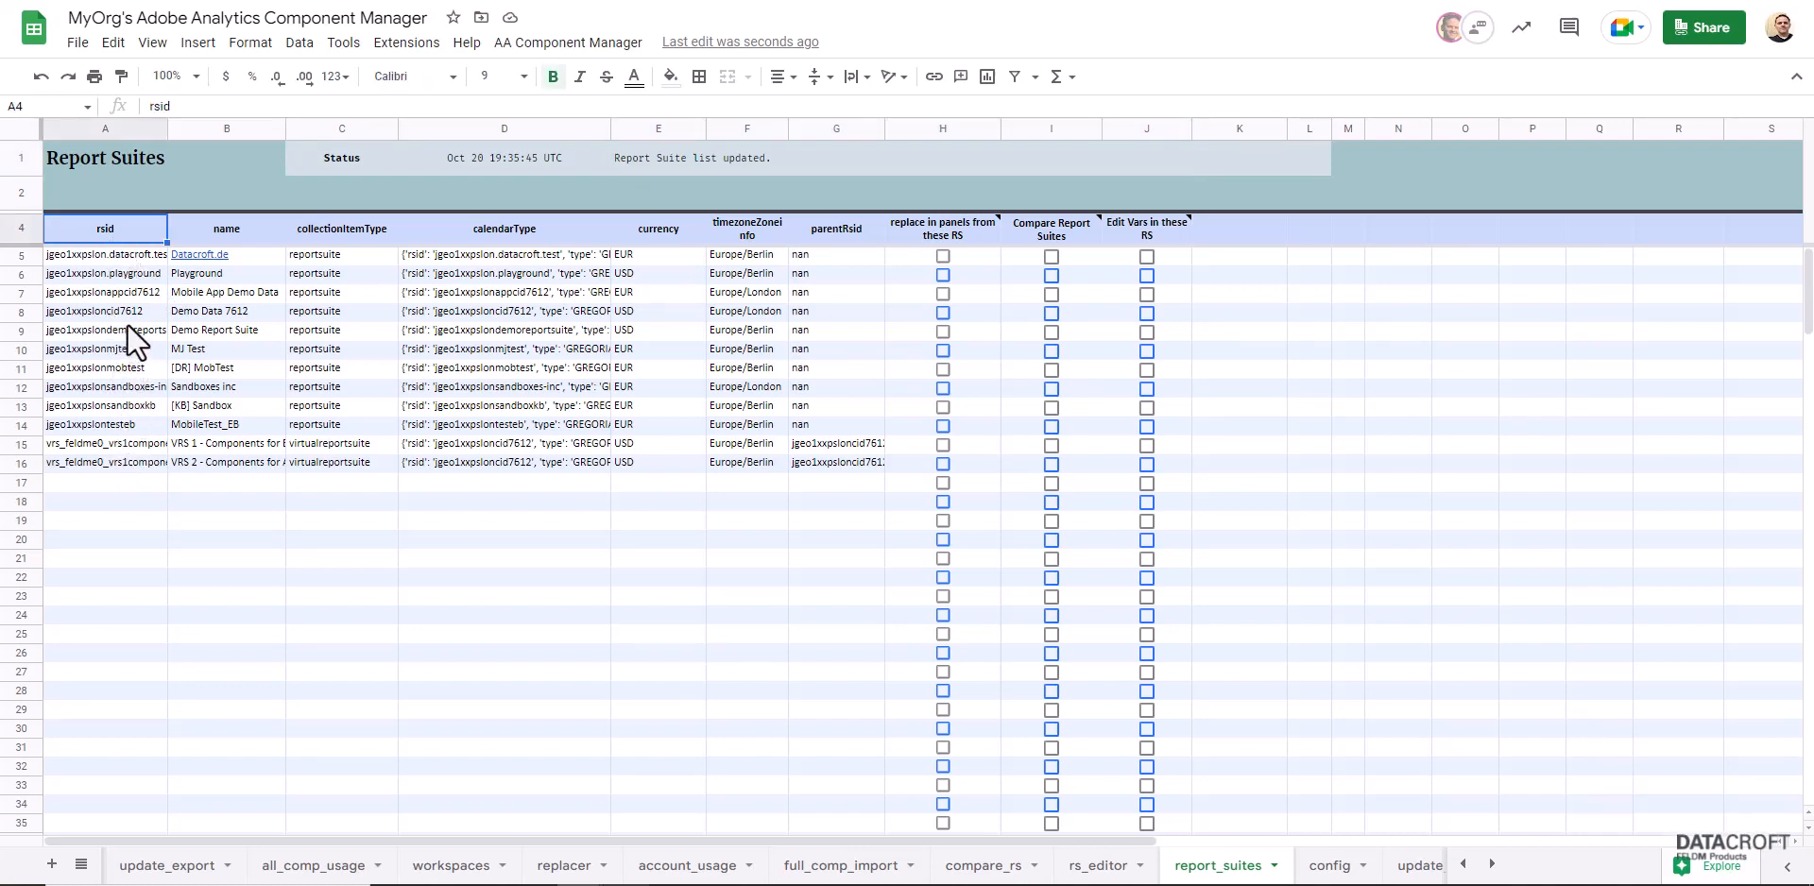
pyautogui.click(127, 253)
pyautogui.rightClick(126, 253)
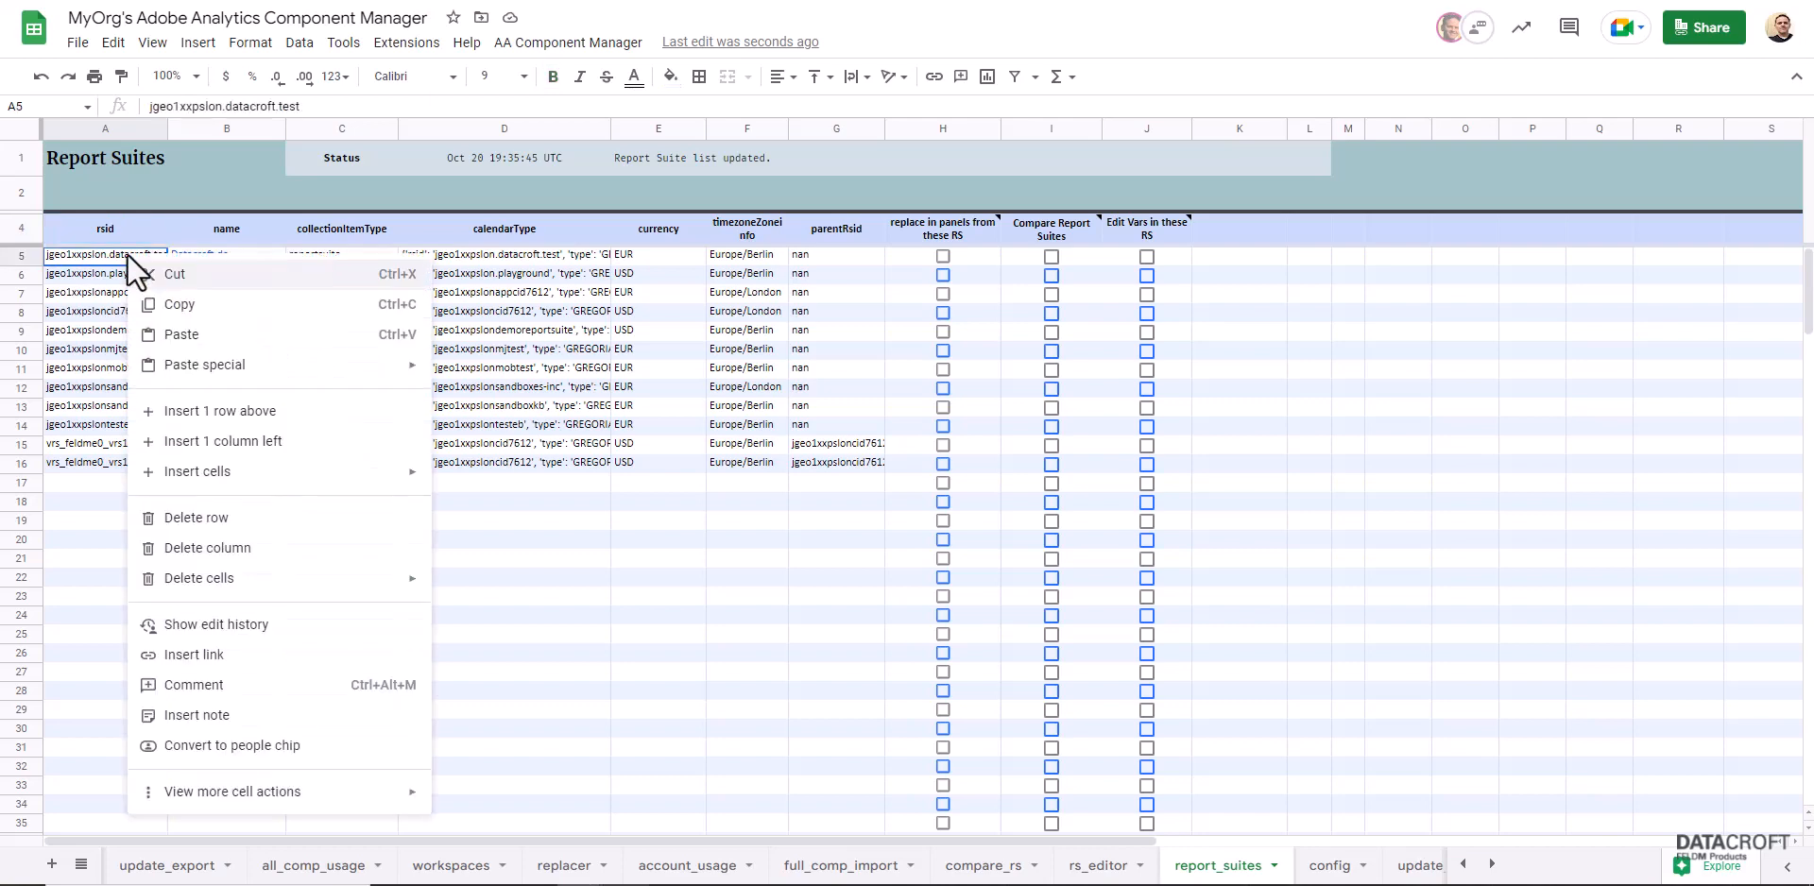
pyautogui.click(176, 306)
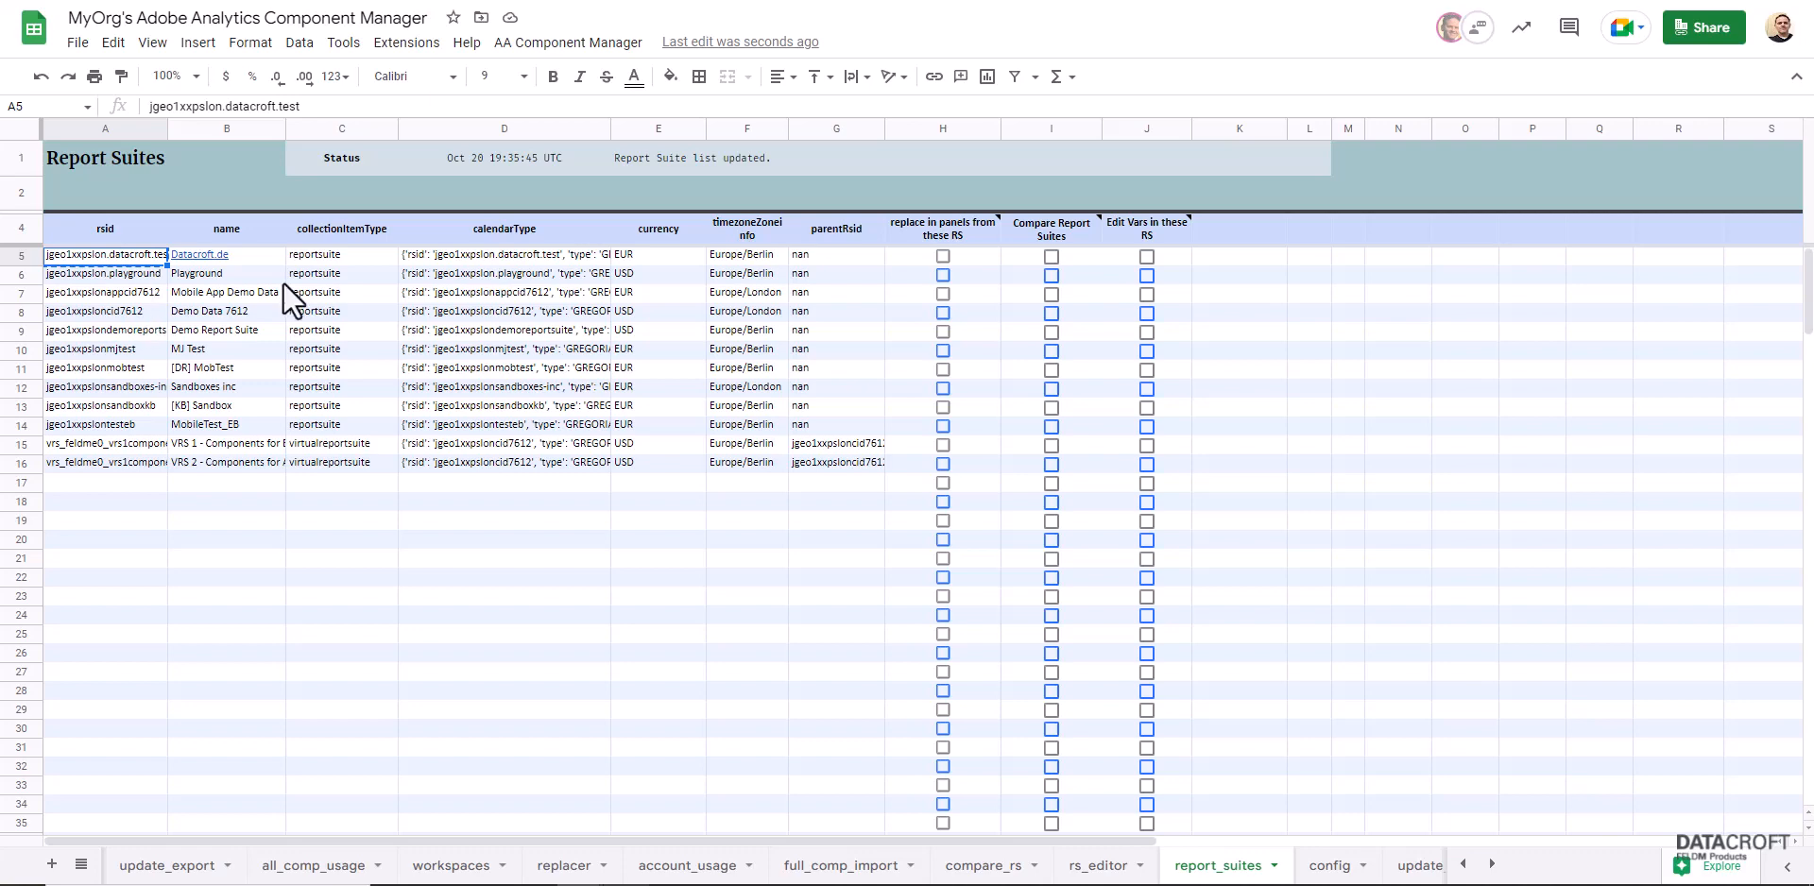
pyautogui.click(1330, 866)
pyautogui.rightClick(1334, 373)
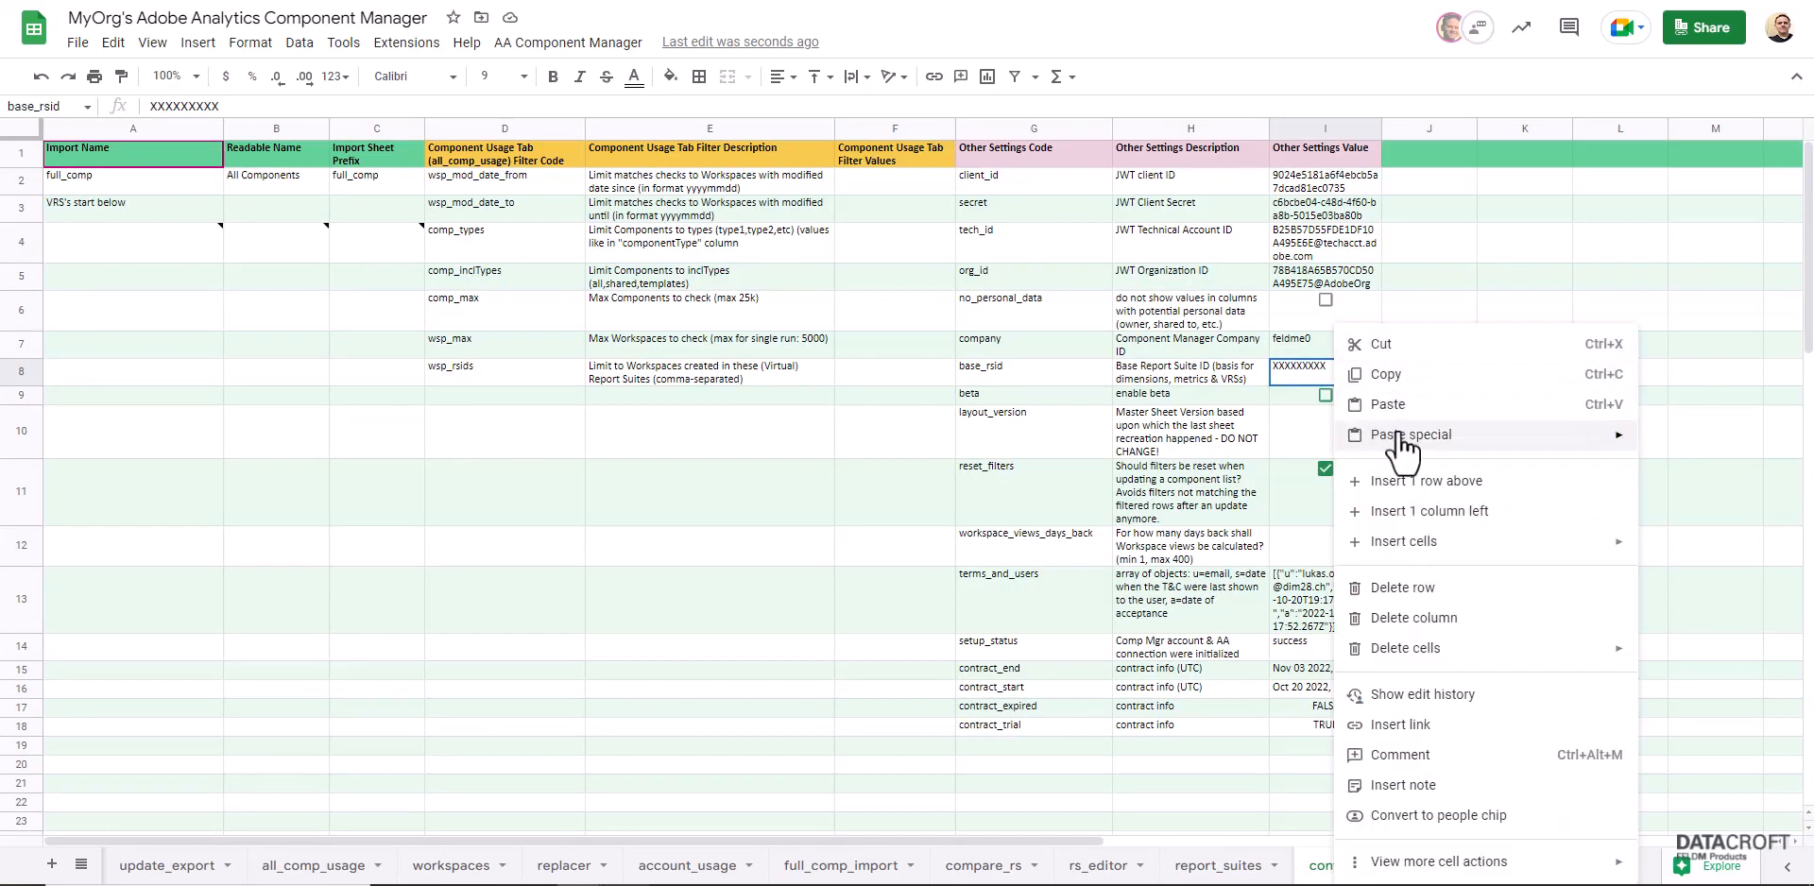
pyautogui.moveTo(1397, 433)
pyautogui.click(1183, 448)
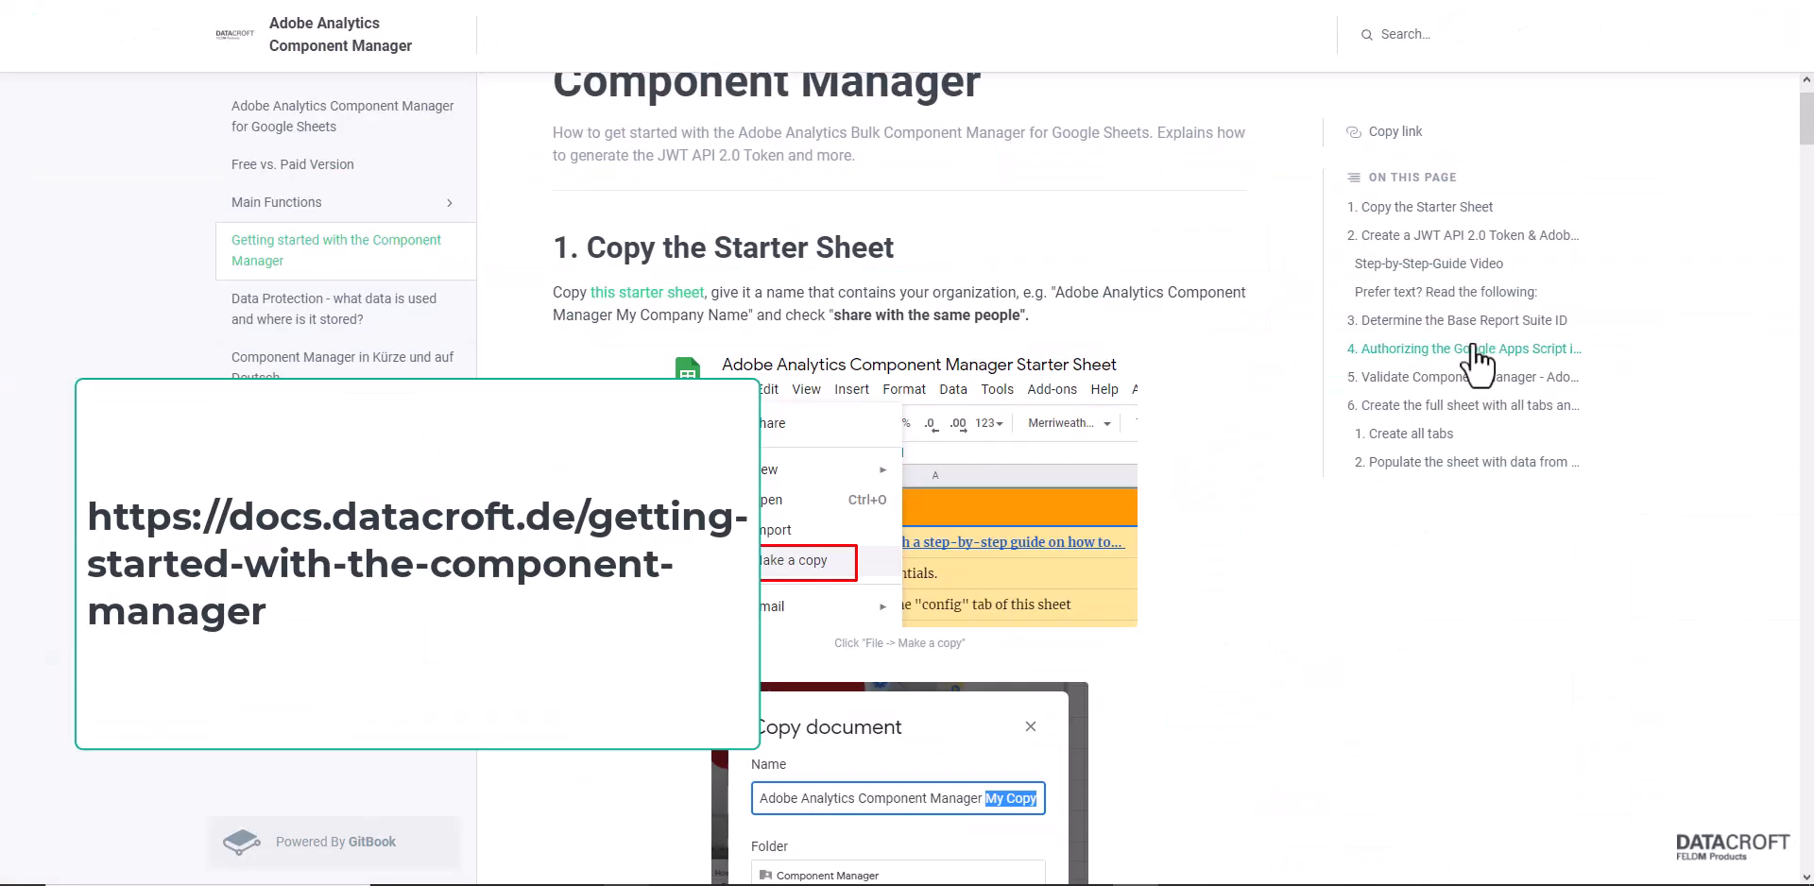
# Read the explanation of the Base Report Suite ID in section 3 of Datacroft's getting started documentation
pyautogui.scroll(2, 899, 129)
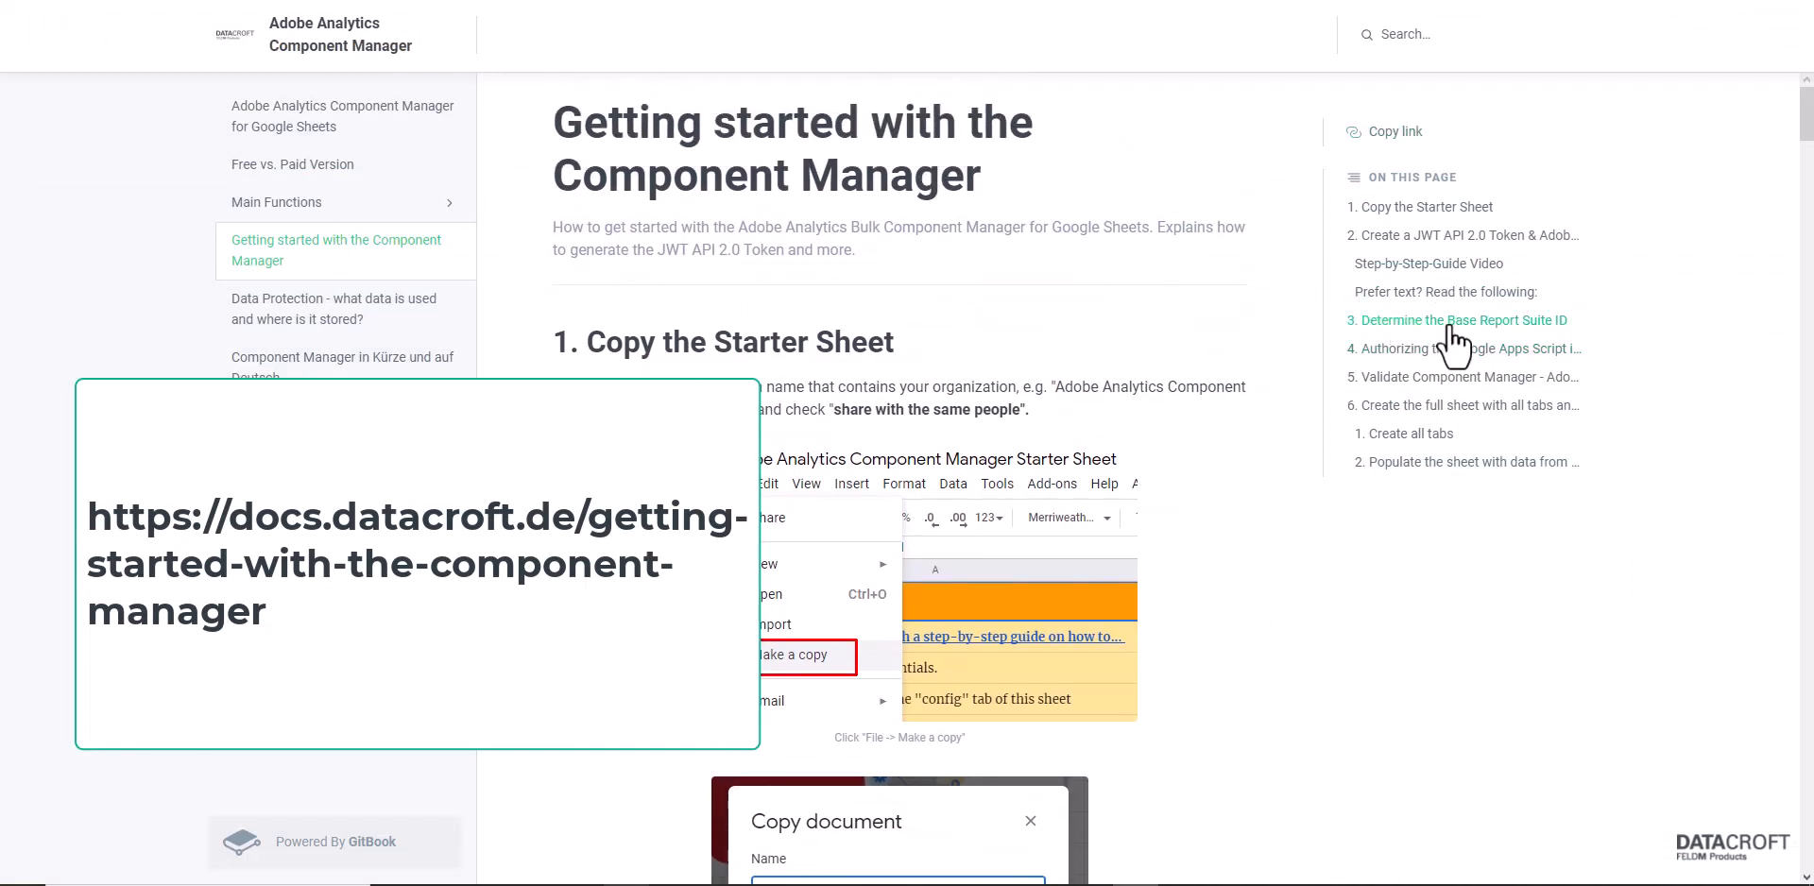
pyautogui.click(1486, 322)
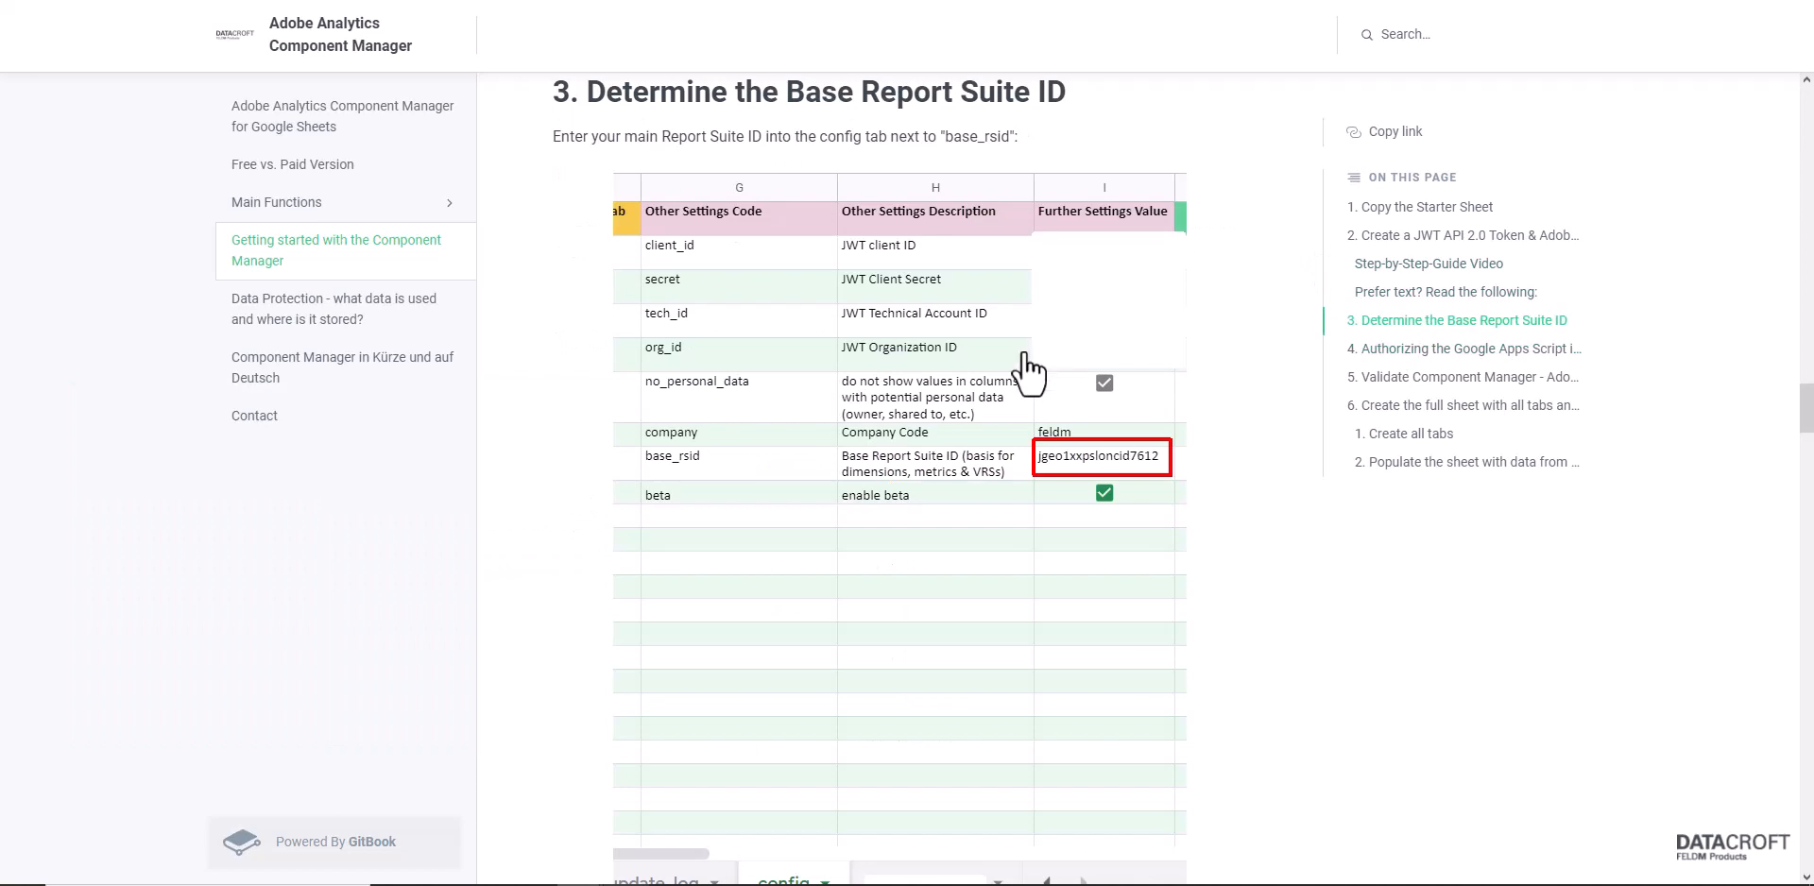
pyautogui.scroll(-12, 1030, 369)
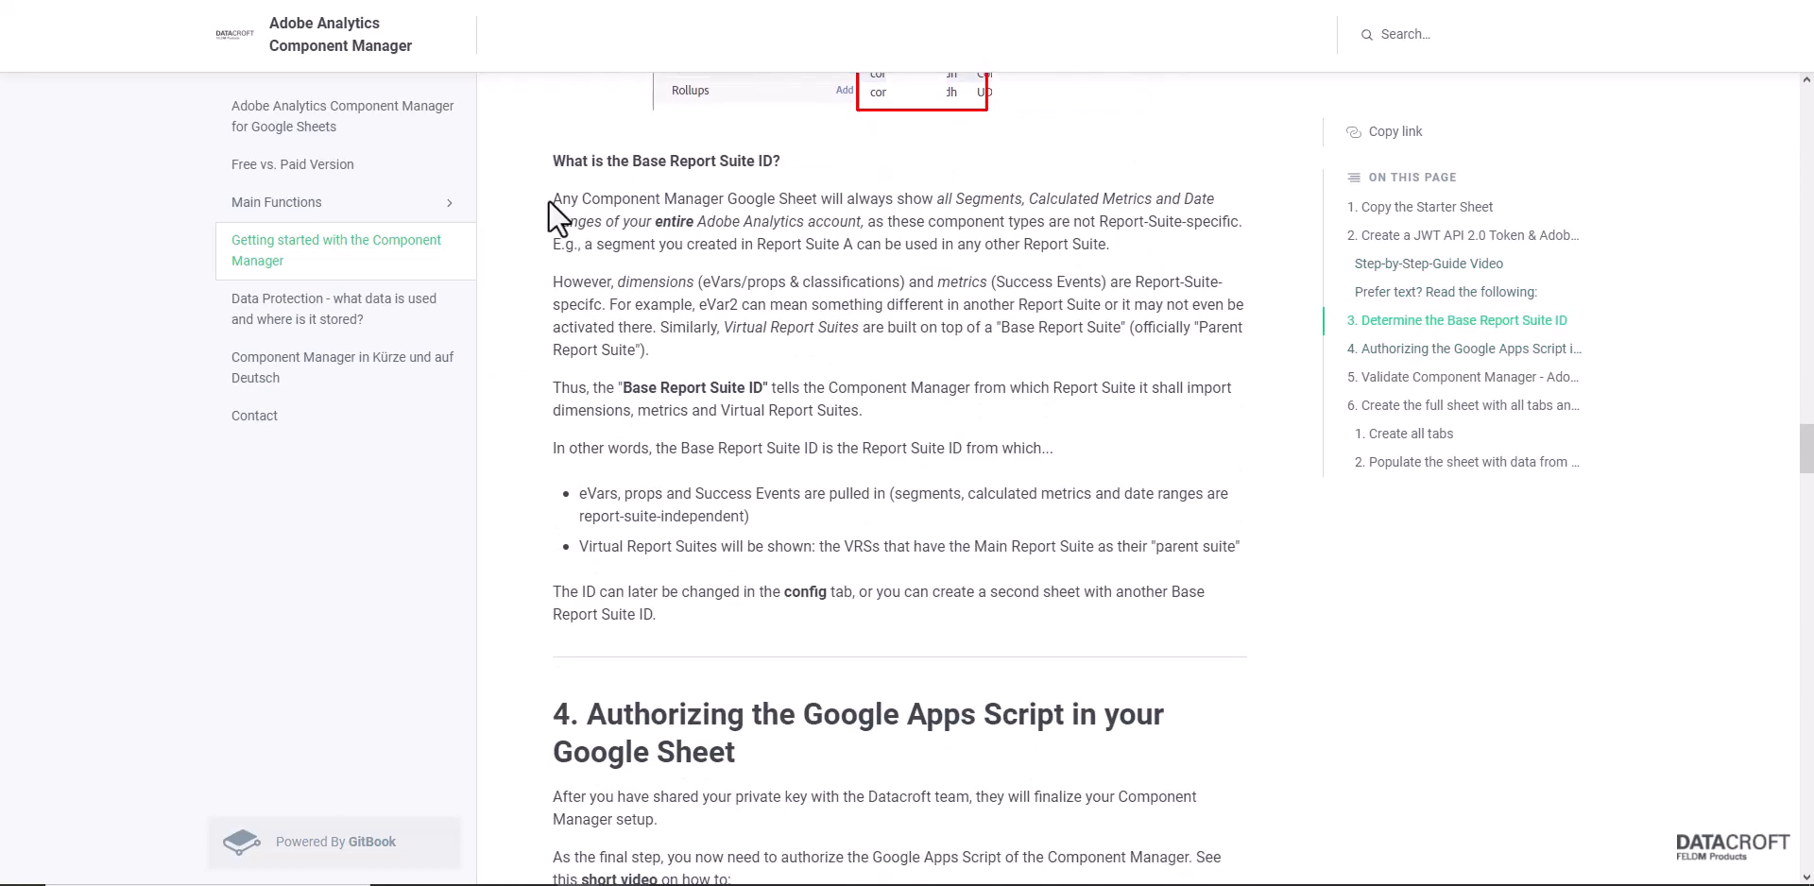
pyautogui.moveTo(553, 200); pyautogui.dragTo(1131, 238)
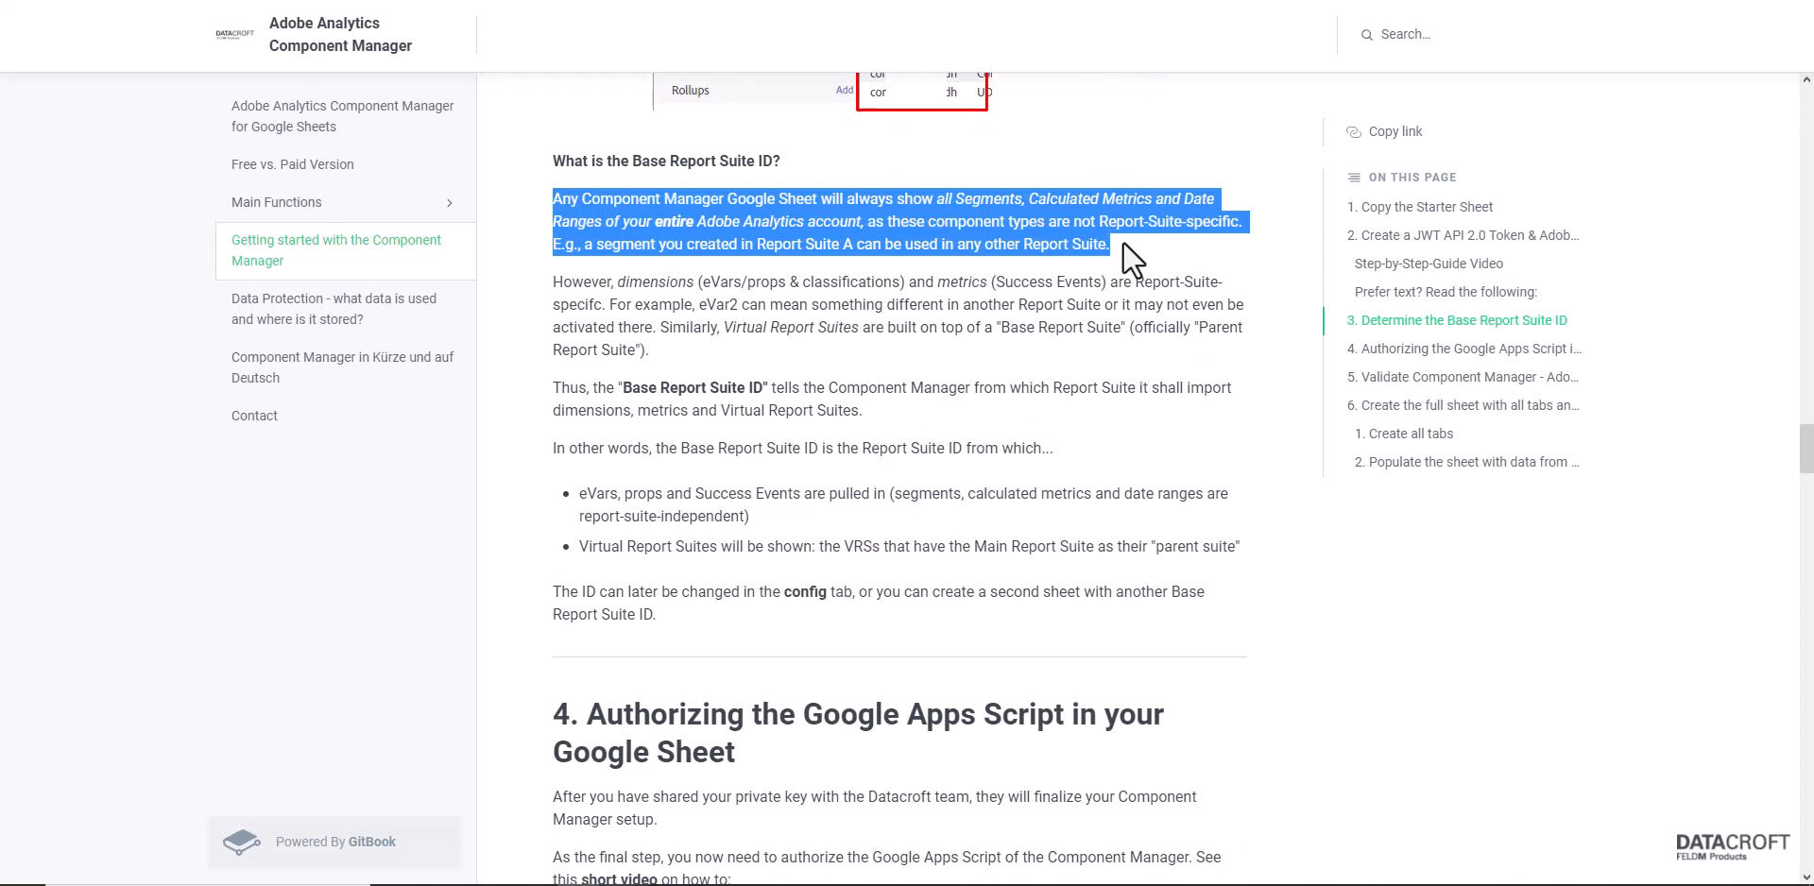
pyautogui.click(1123, 241)
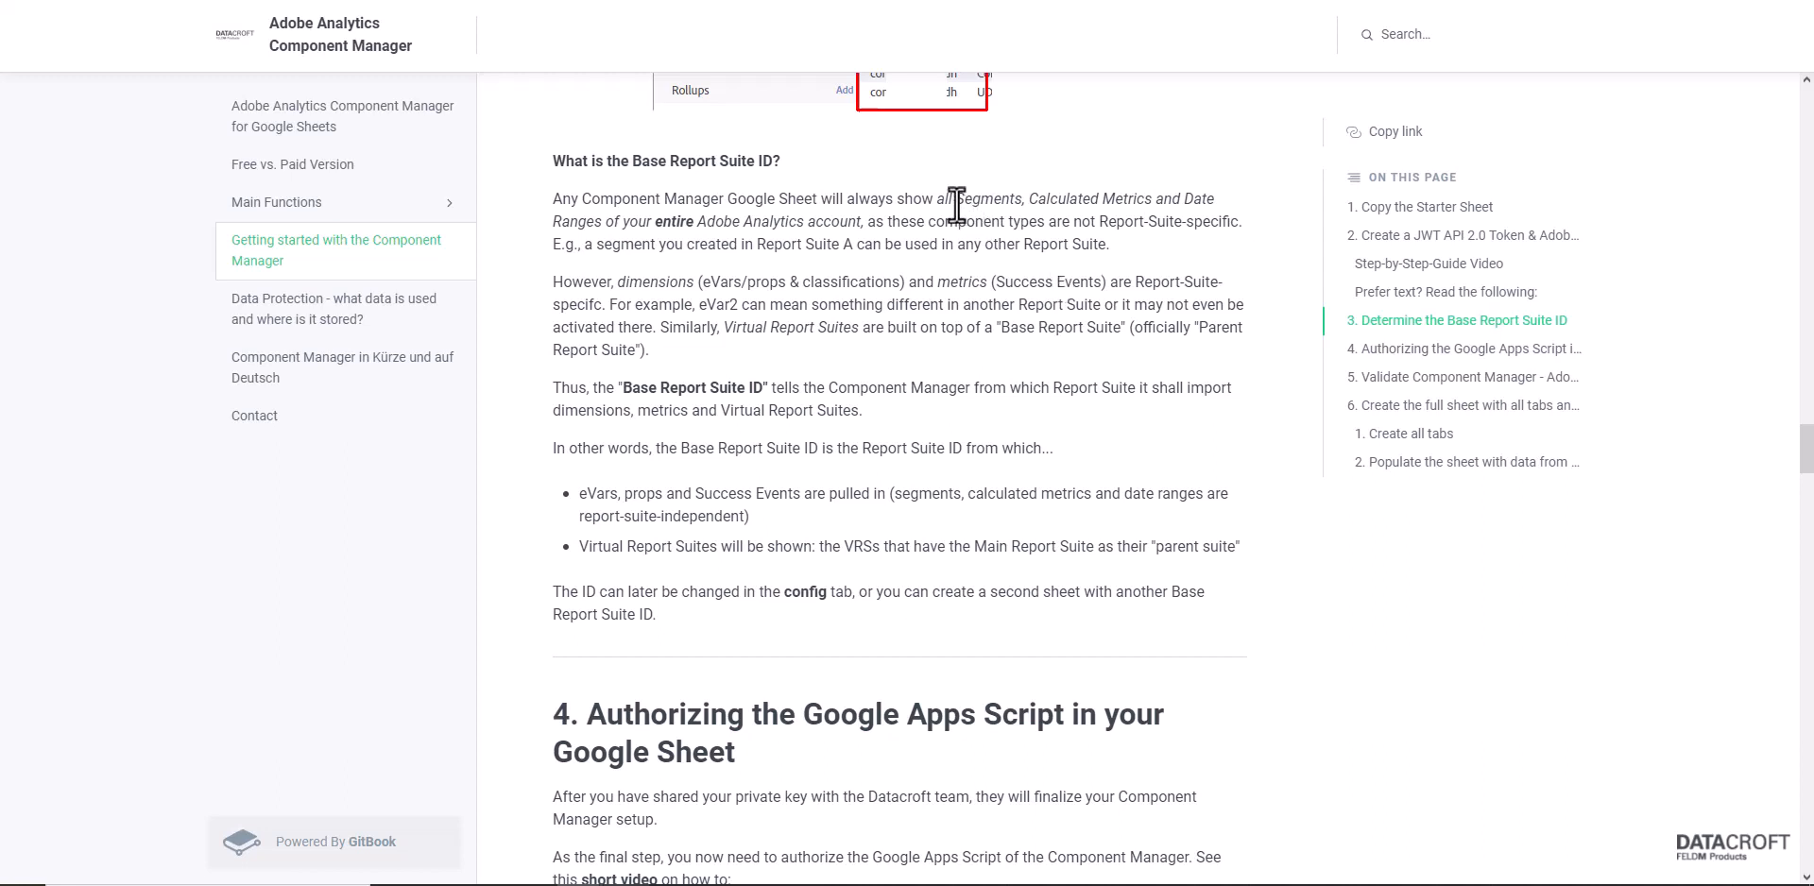
pyautogui.moveTo(955, 199); pyautogui.dragTo(601, 223)
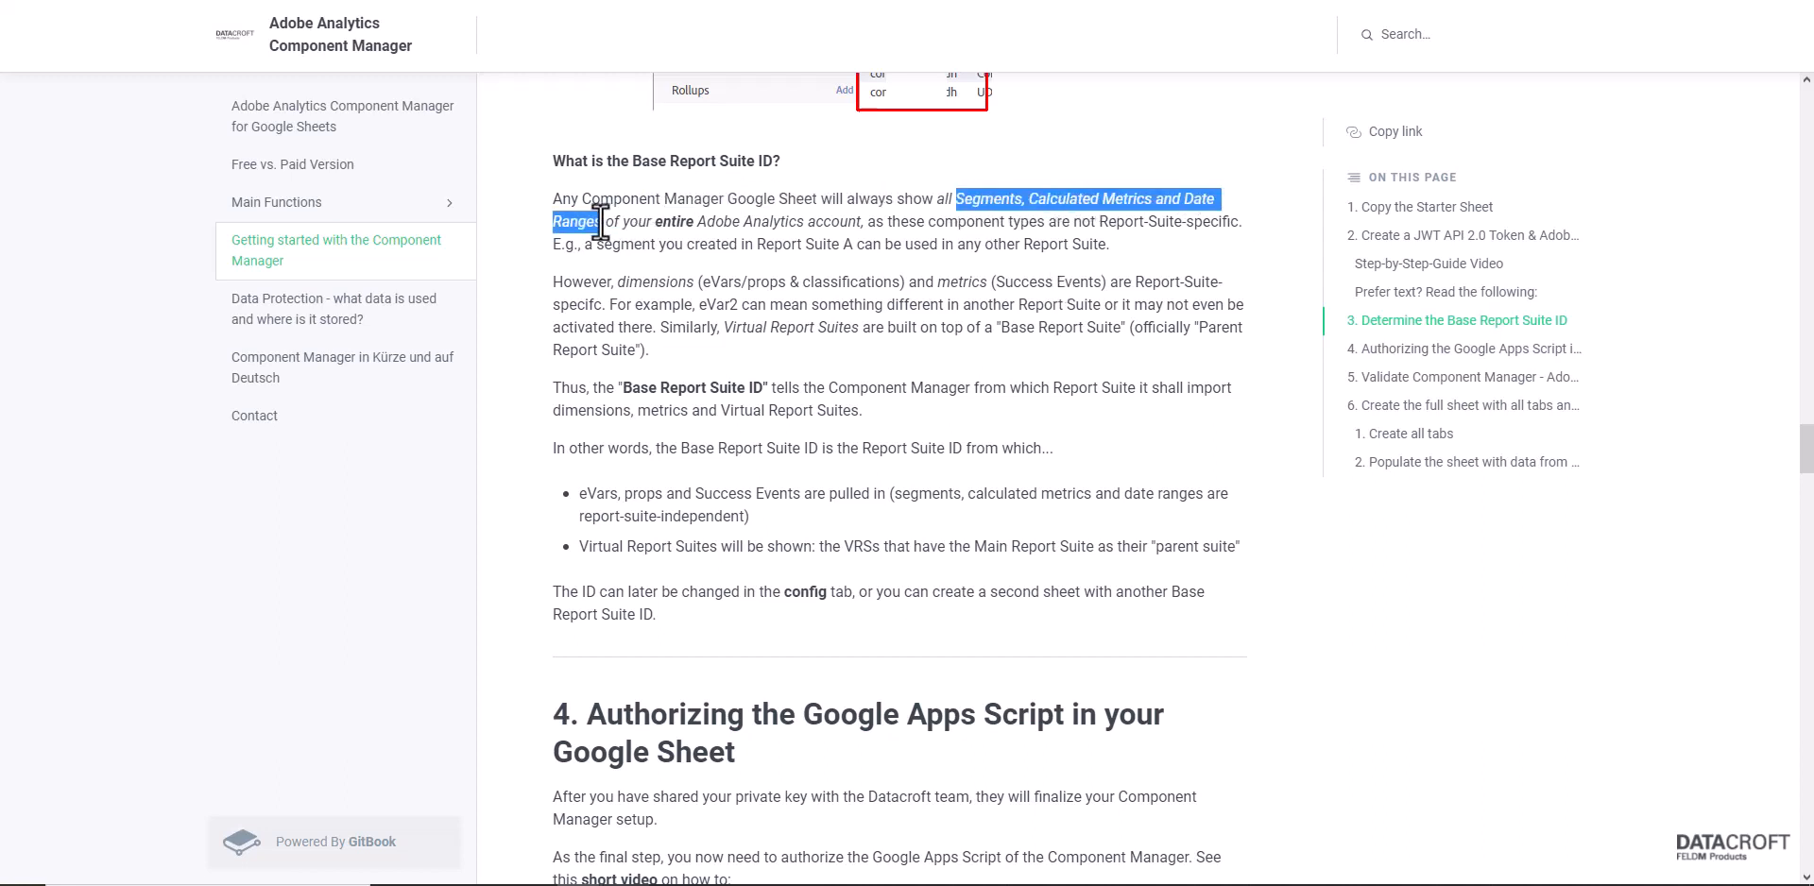
pyautogui.click(1026, 232)
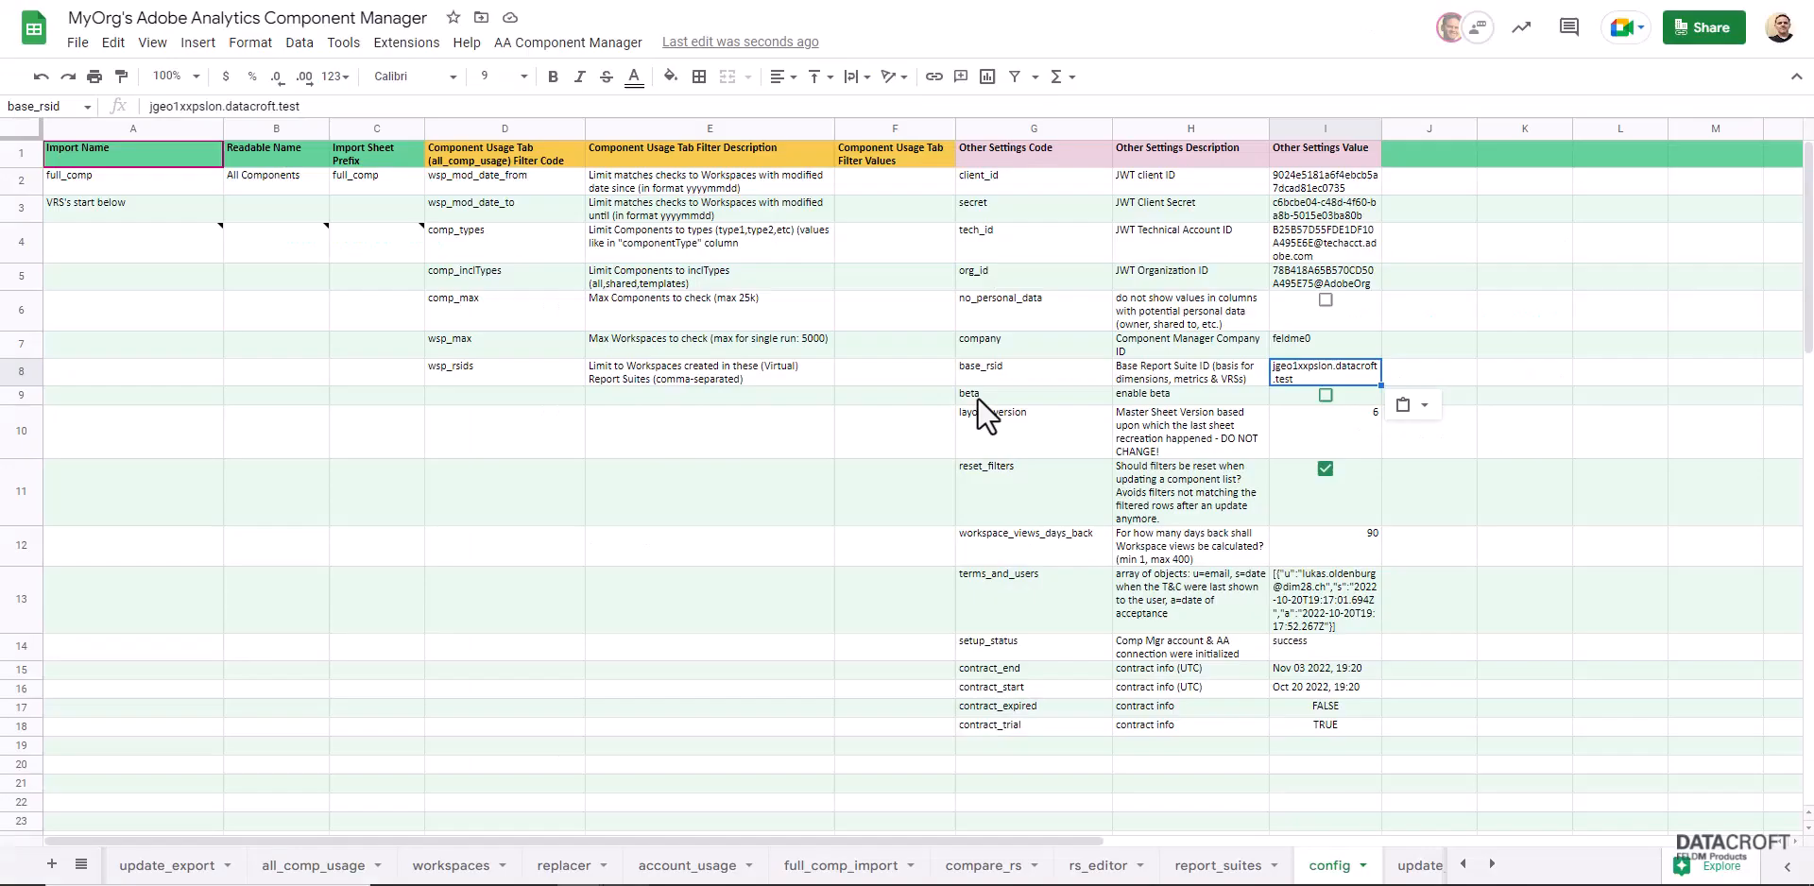
# Populate all tabs of the spreadsheet with the latest Adobe Analytics data and confirm the operation
pyautogui.click(977, 397)
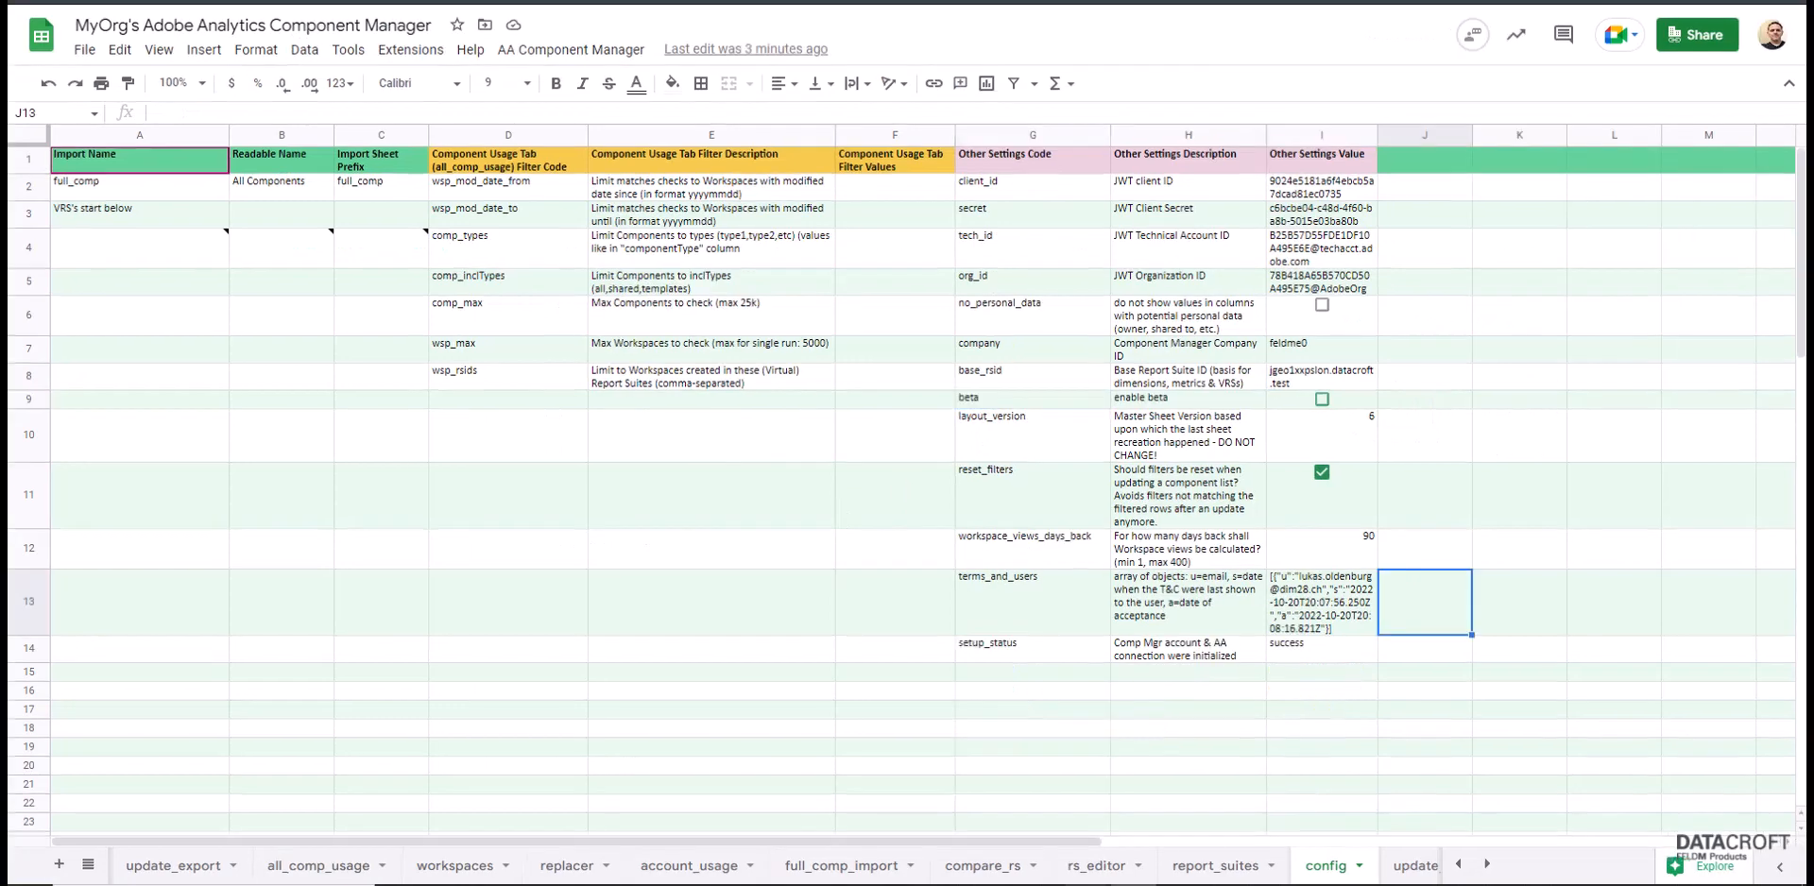
pyautogui.click(542, 56)
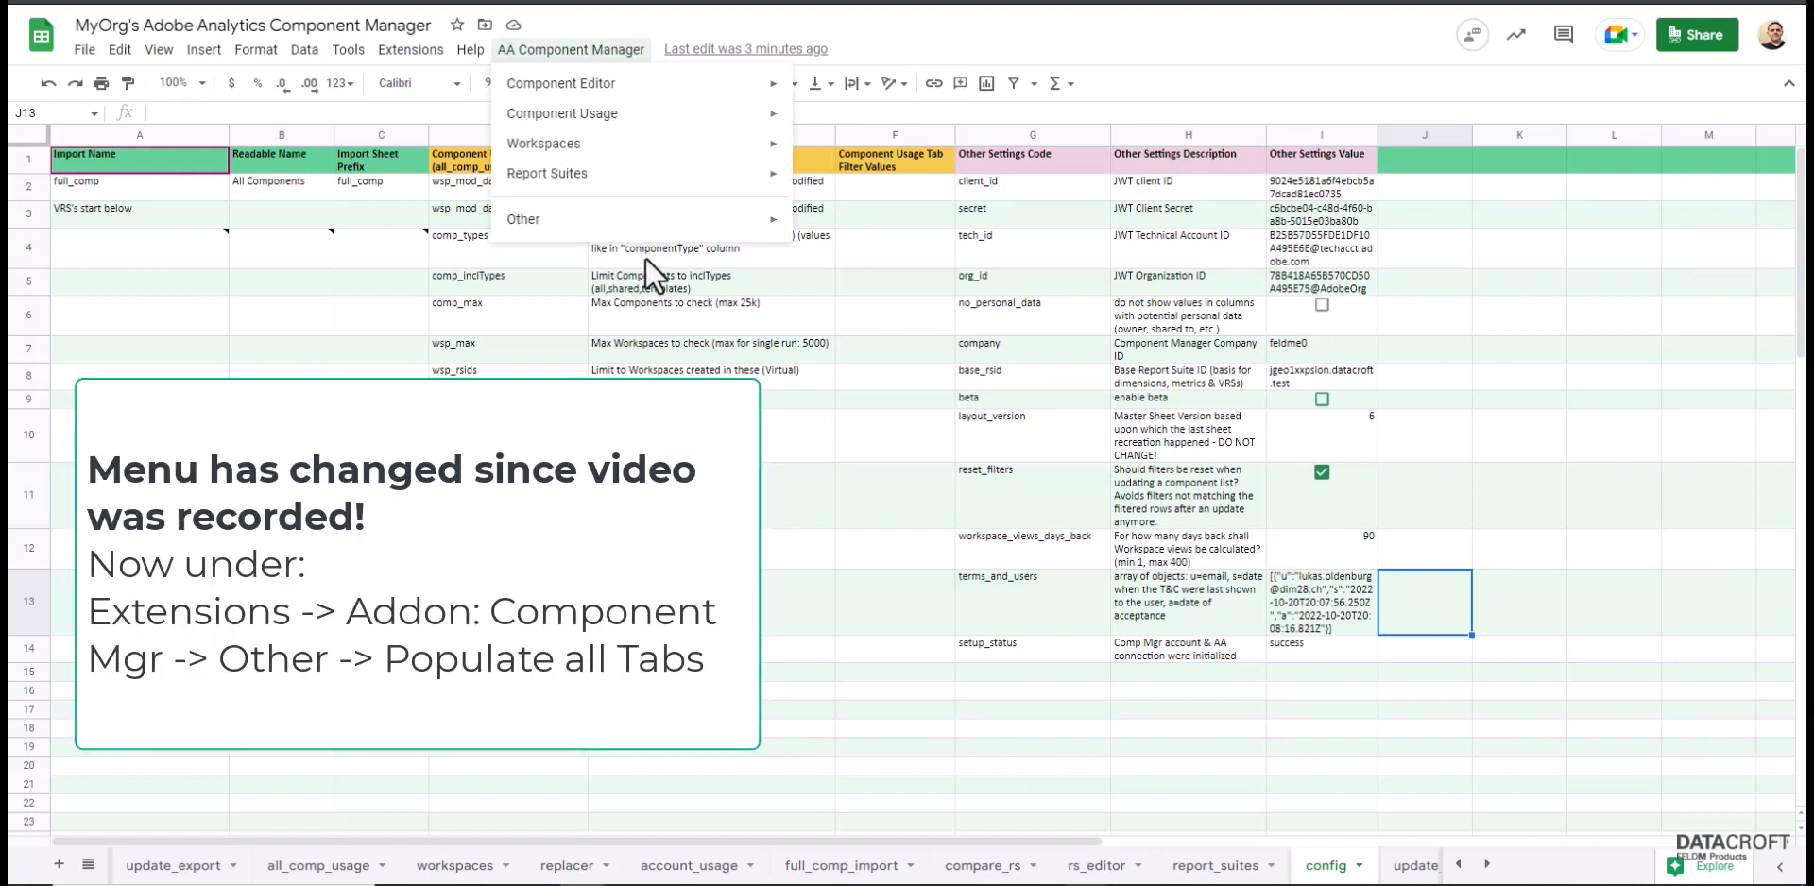
pyautogui.moveTo(631, 223)
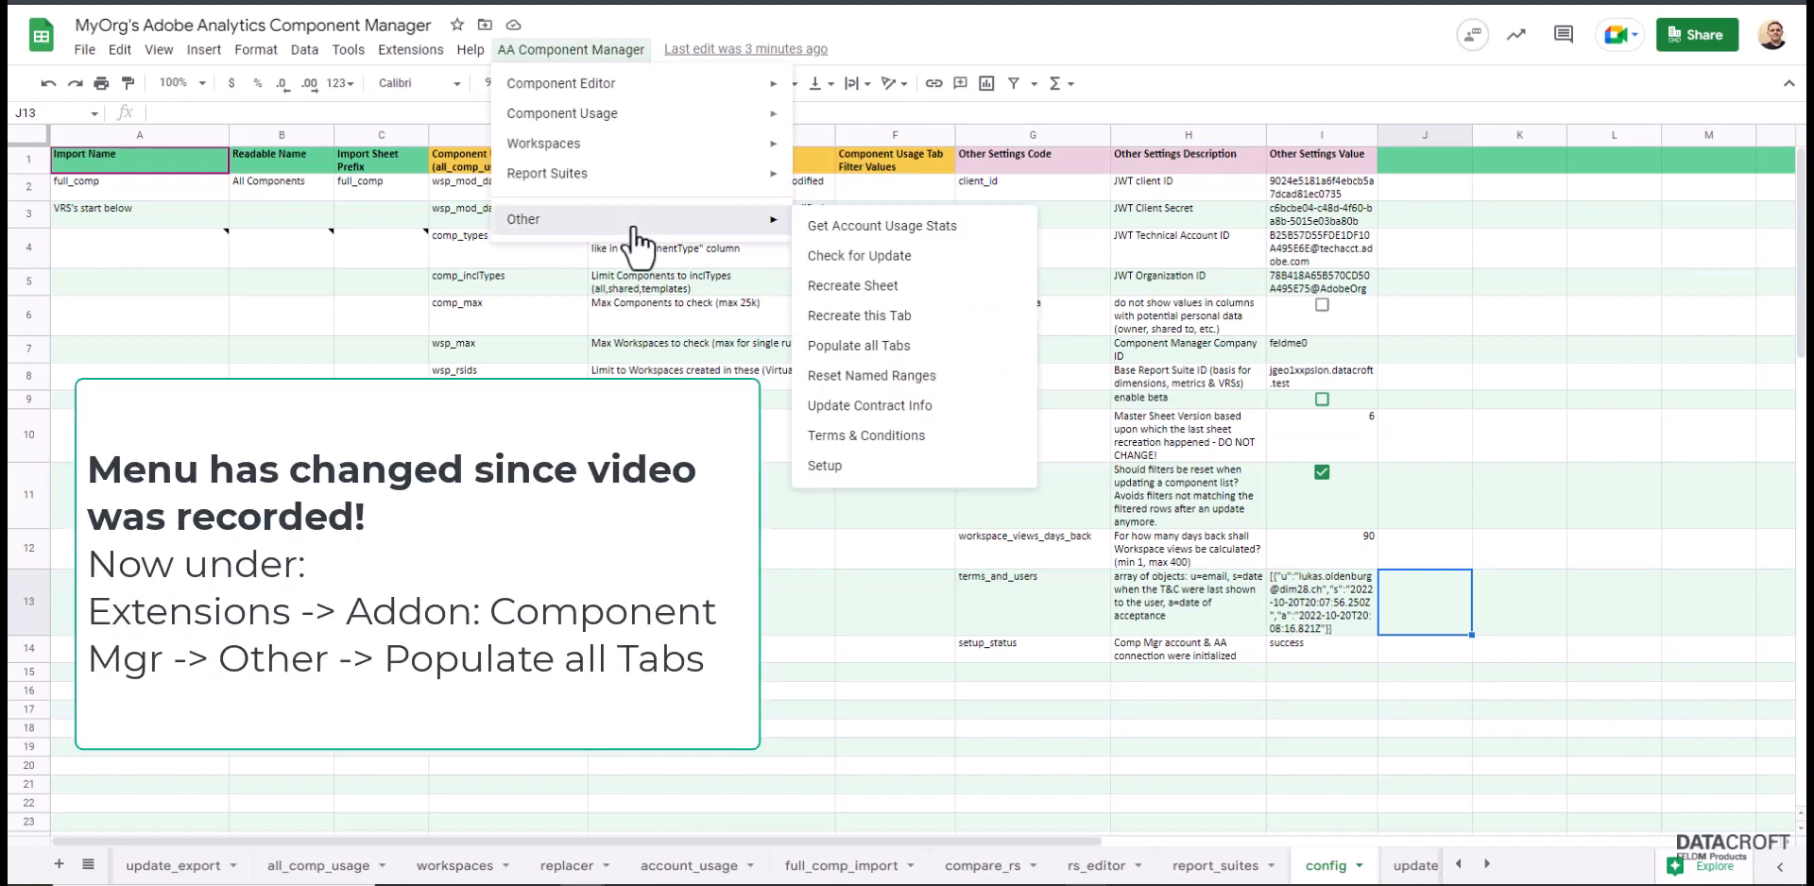
pyautogui.click(863, 346)
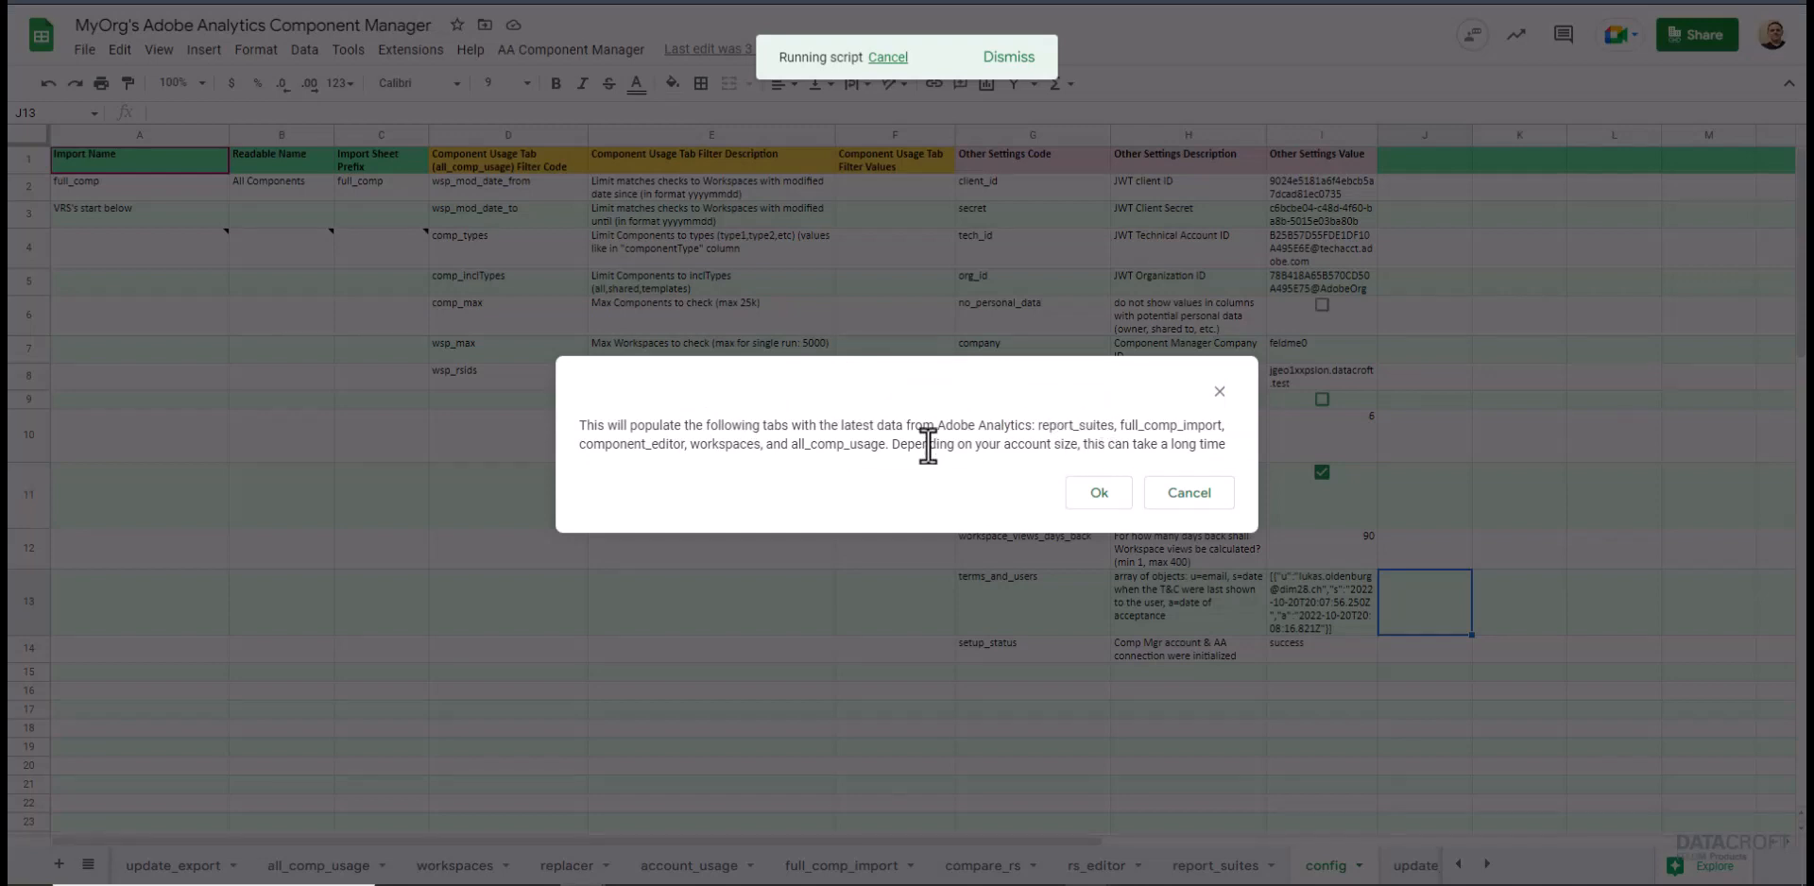
pyautogui.click(1099, 494)
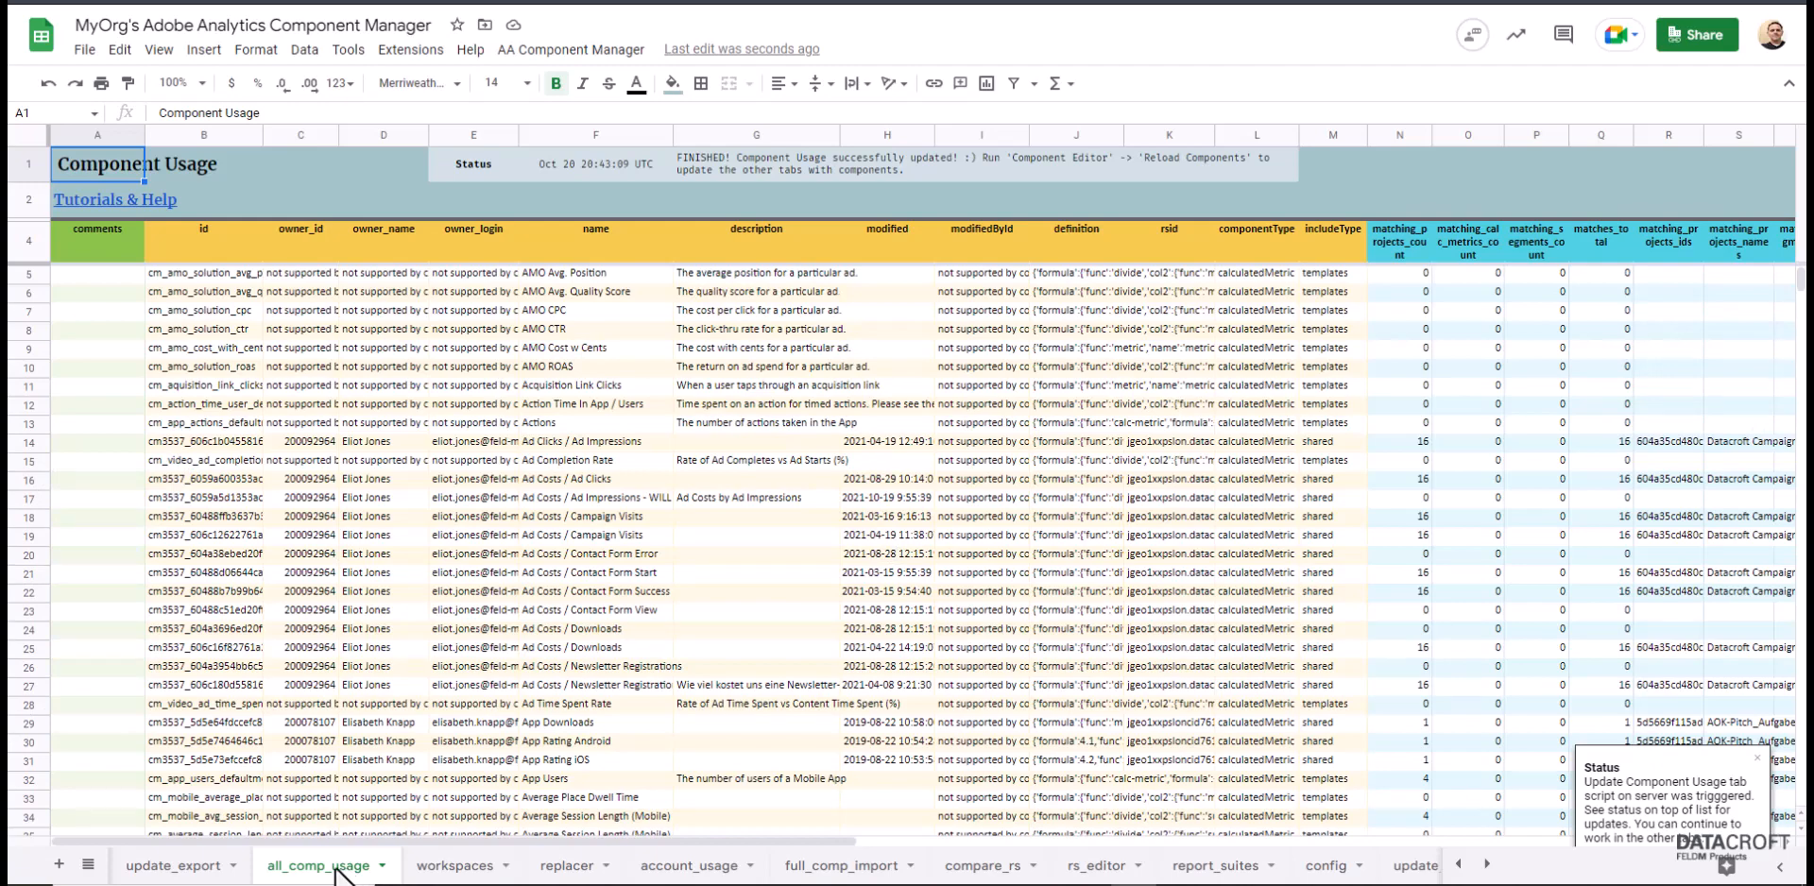
# Review the populated data on the workspaces, full_comp_import, account_usage and report_suites sheets
pyautogui.click(463, 867)
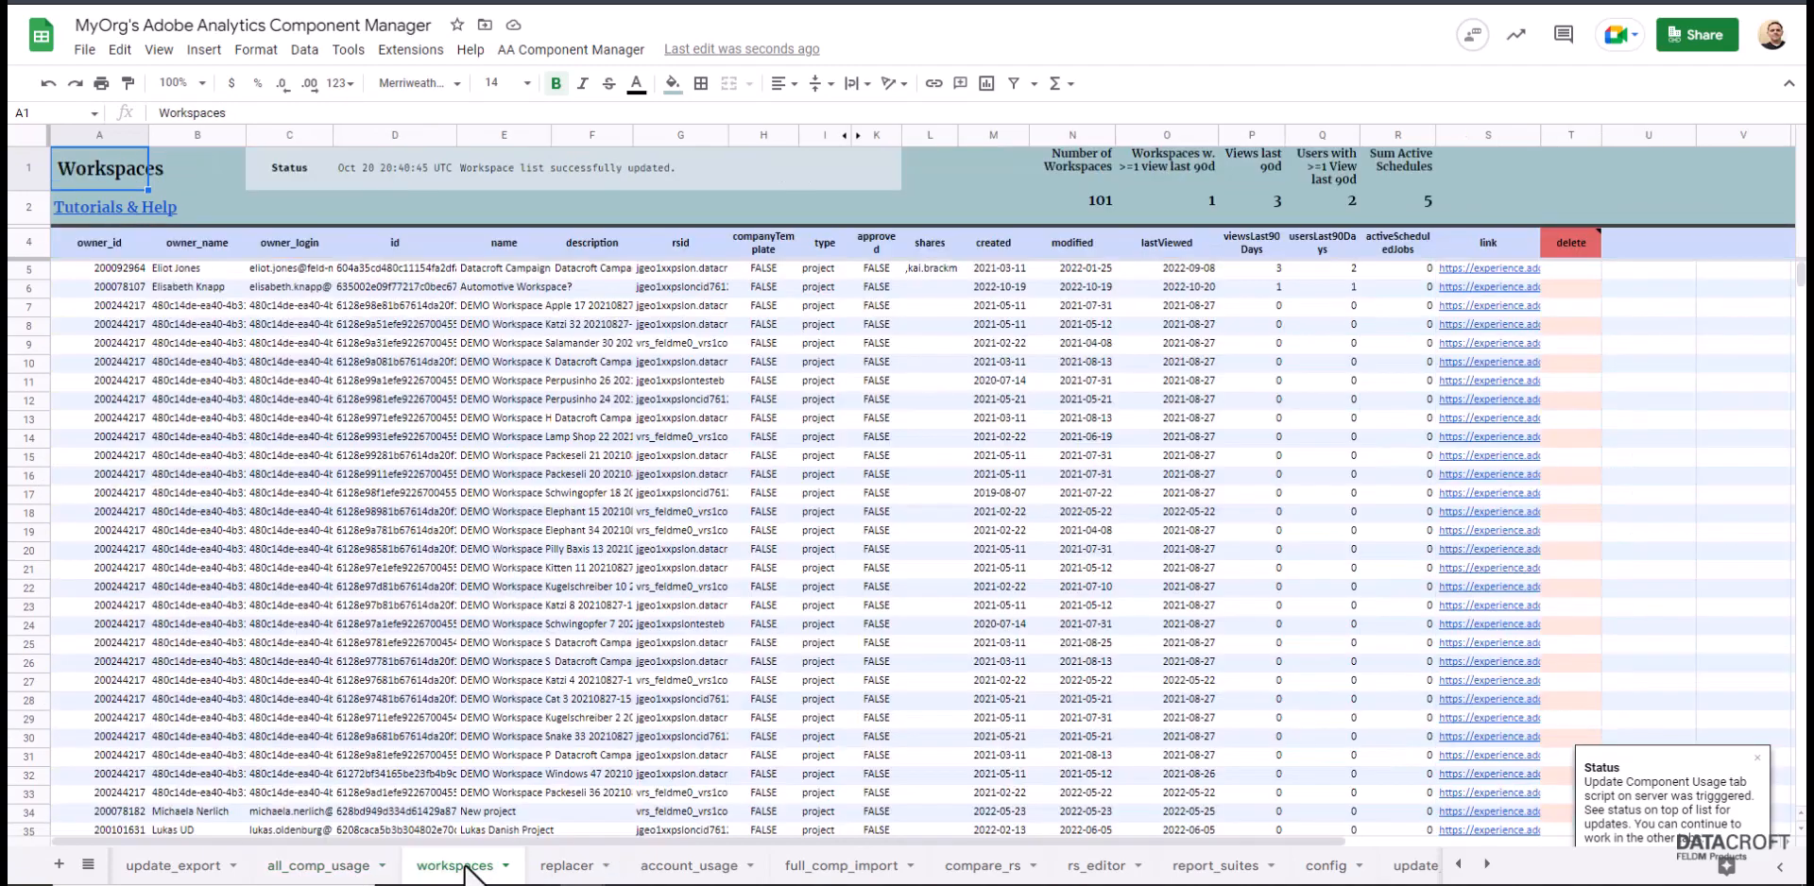
pyautogui.moveTo(710, 877)
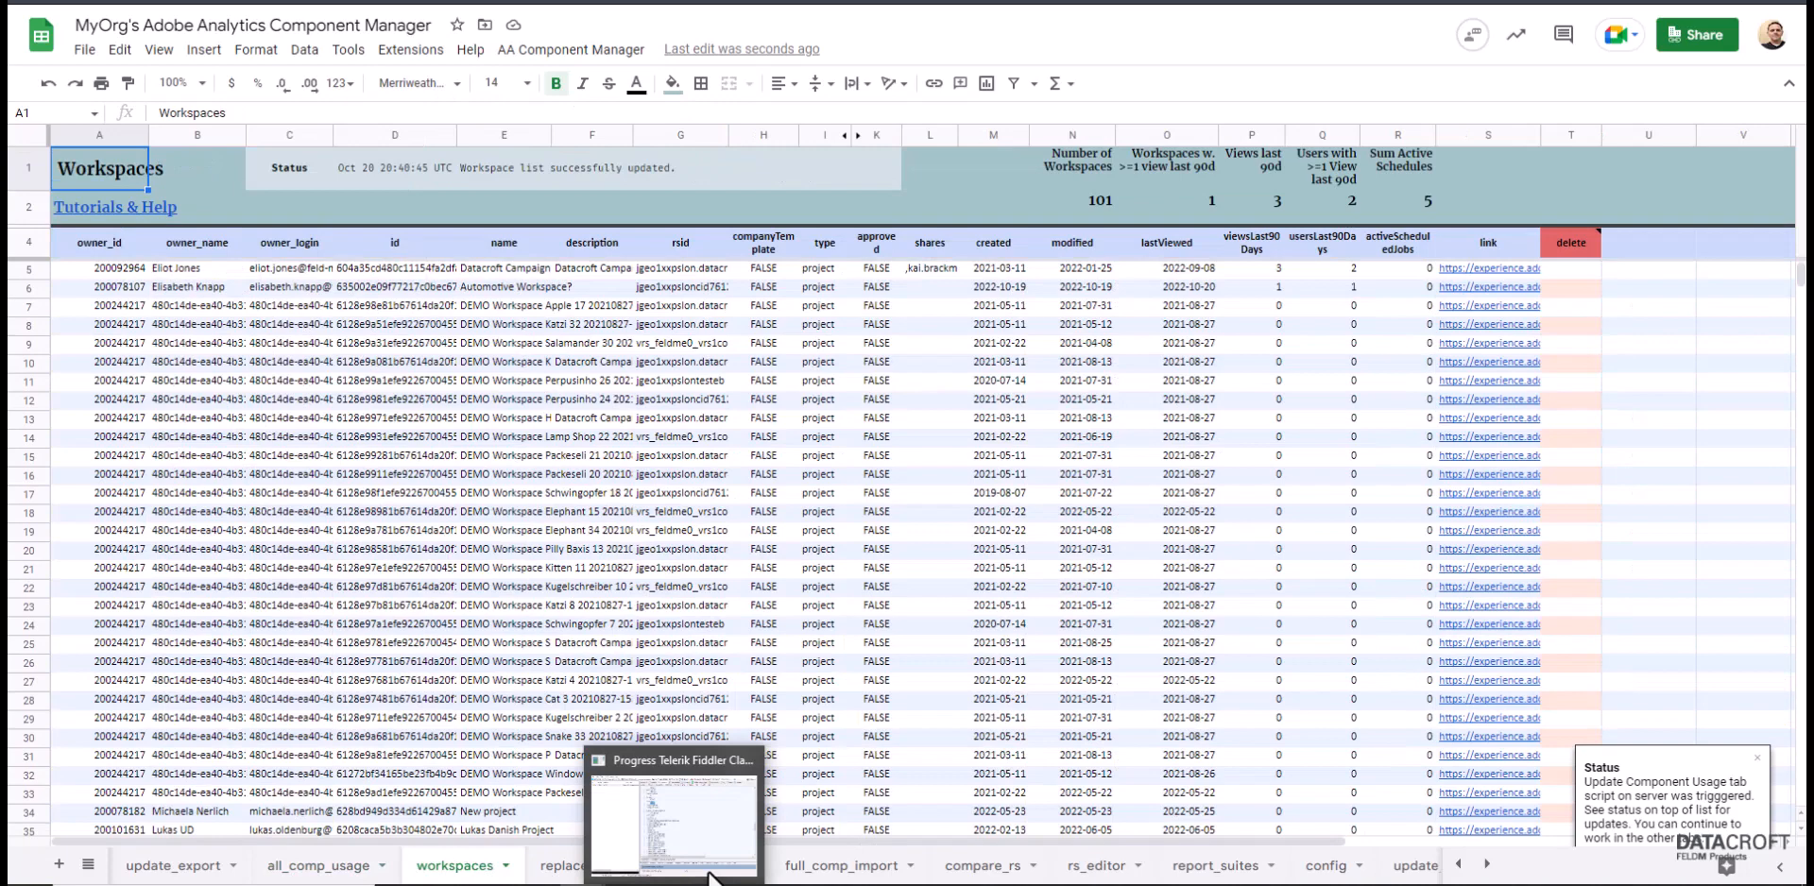
pyautogui.click(855, 866)
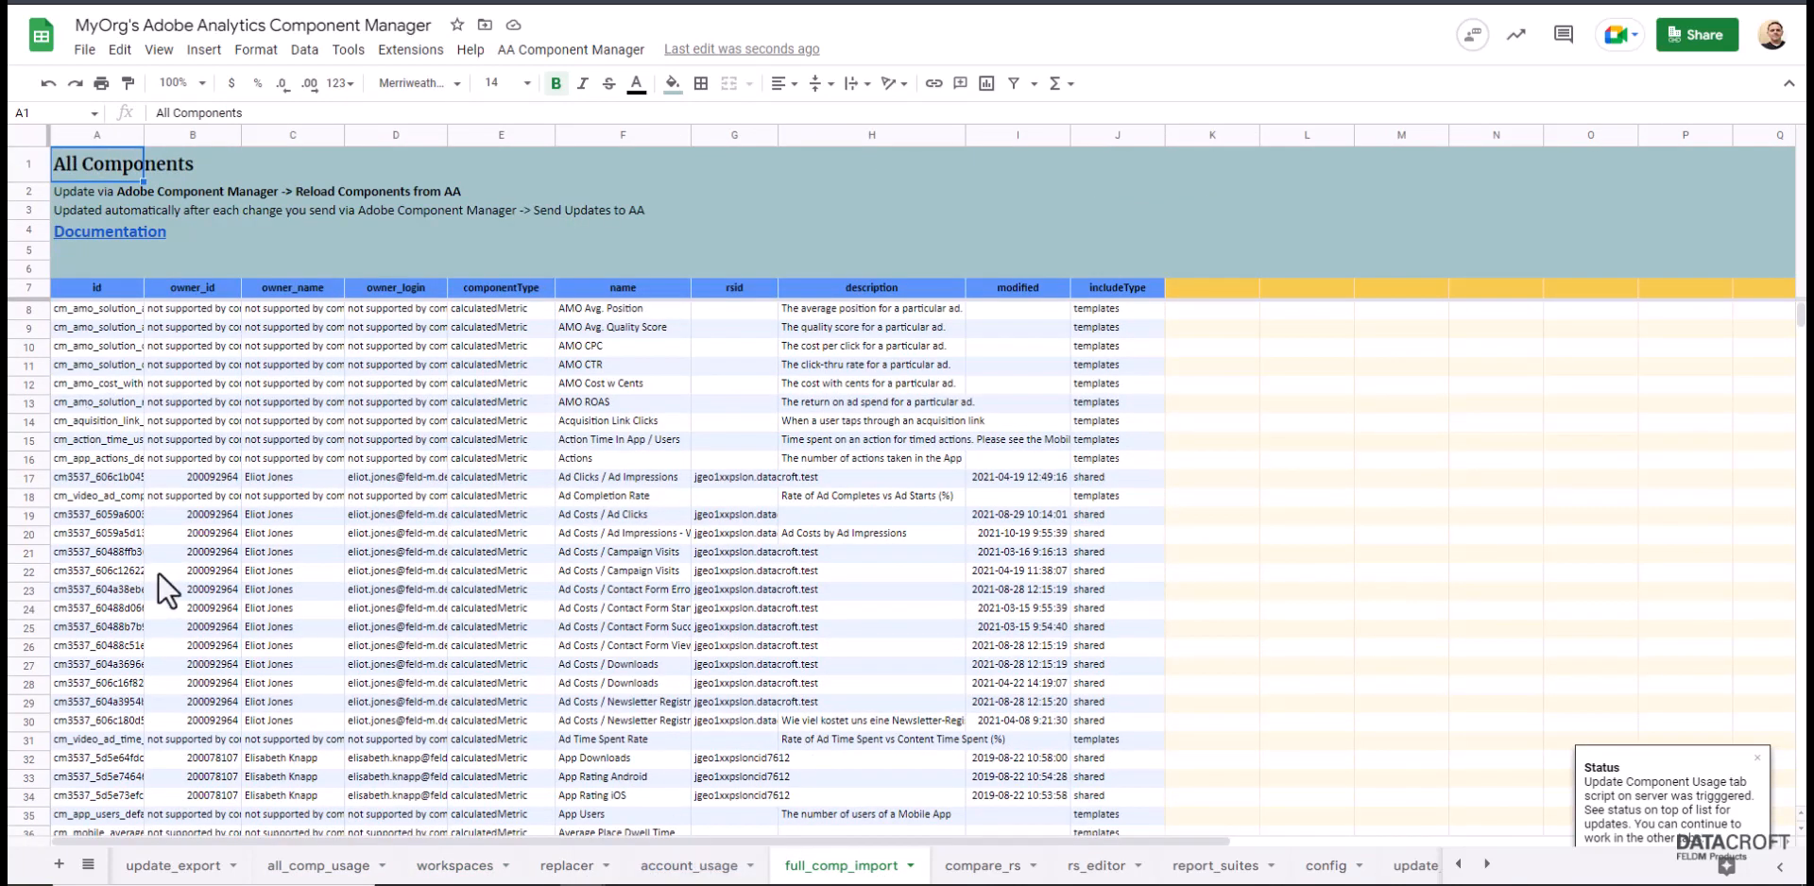
pyautogui.scroll(-3, 179, 482)
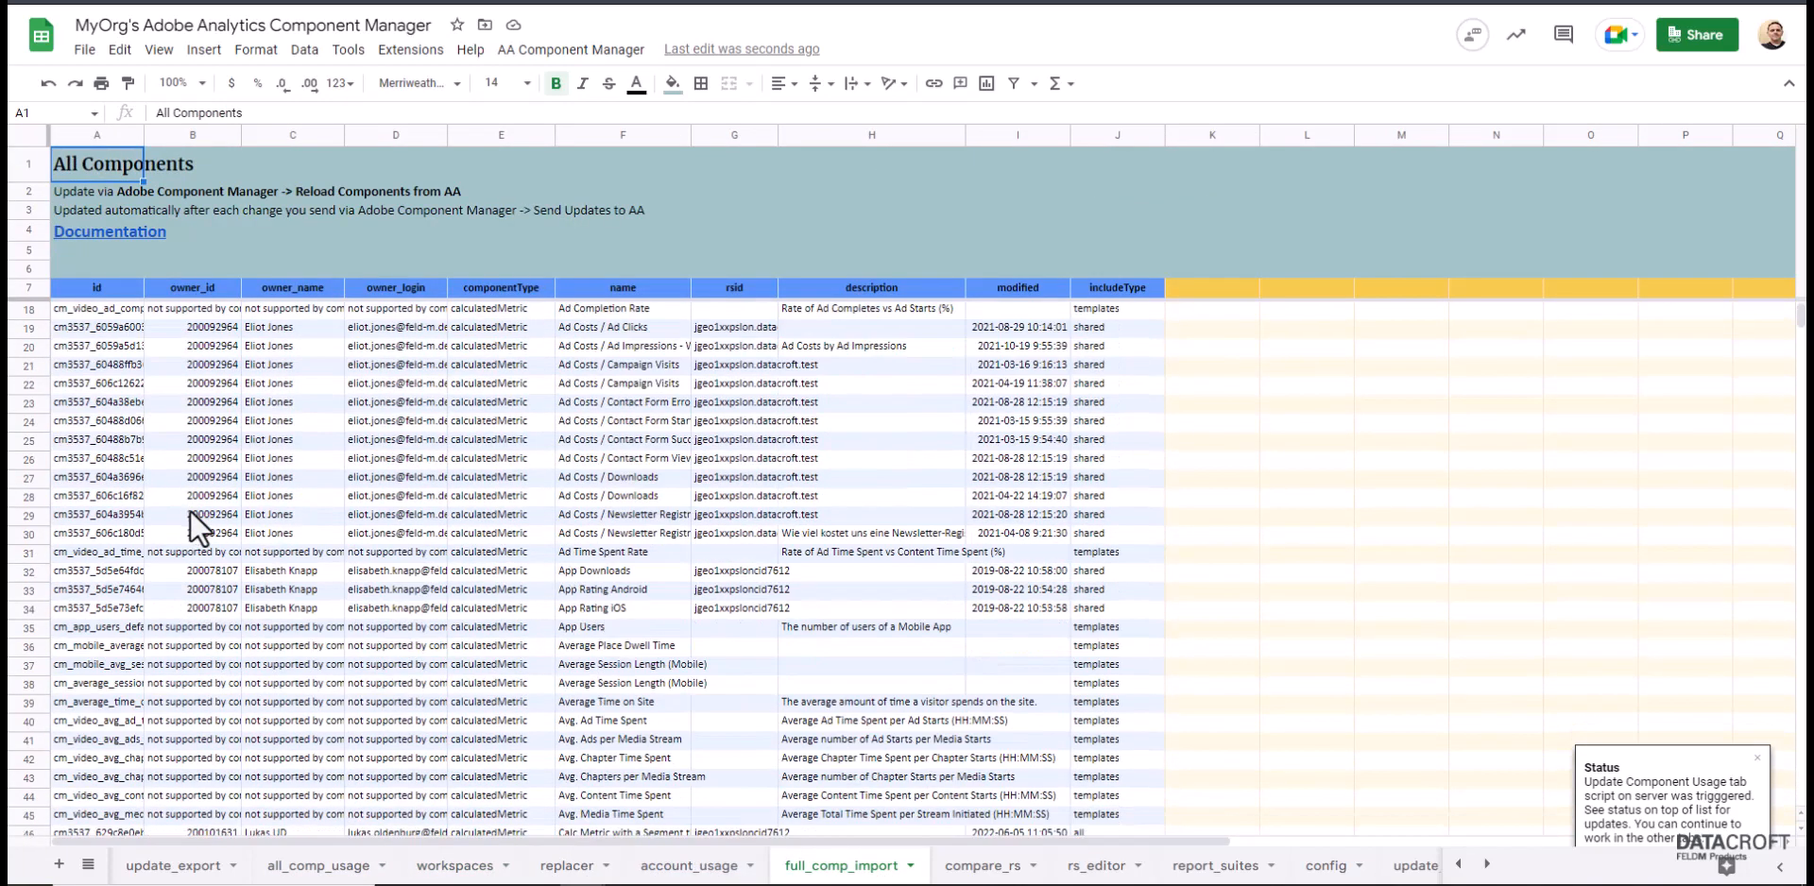
pyautogui.scroll(3, 660, 535)
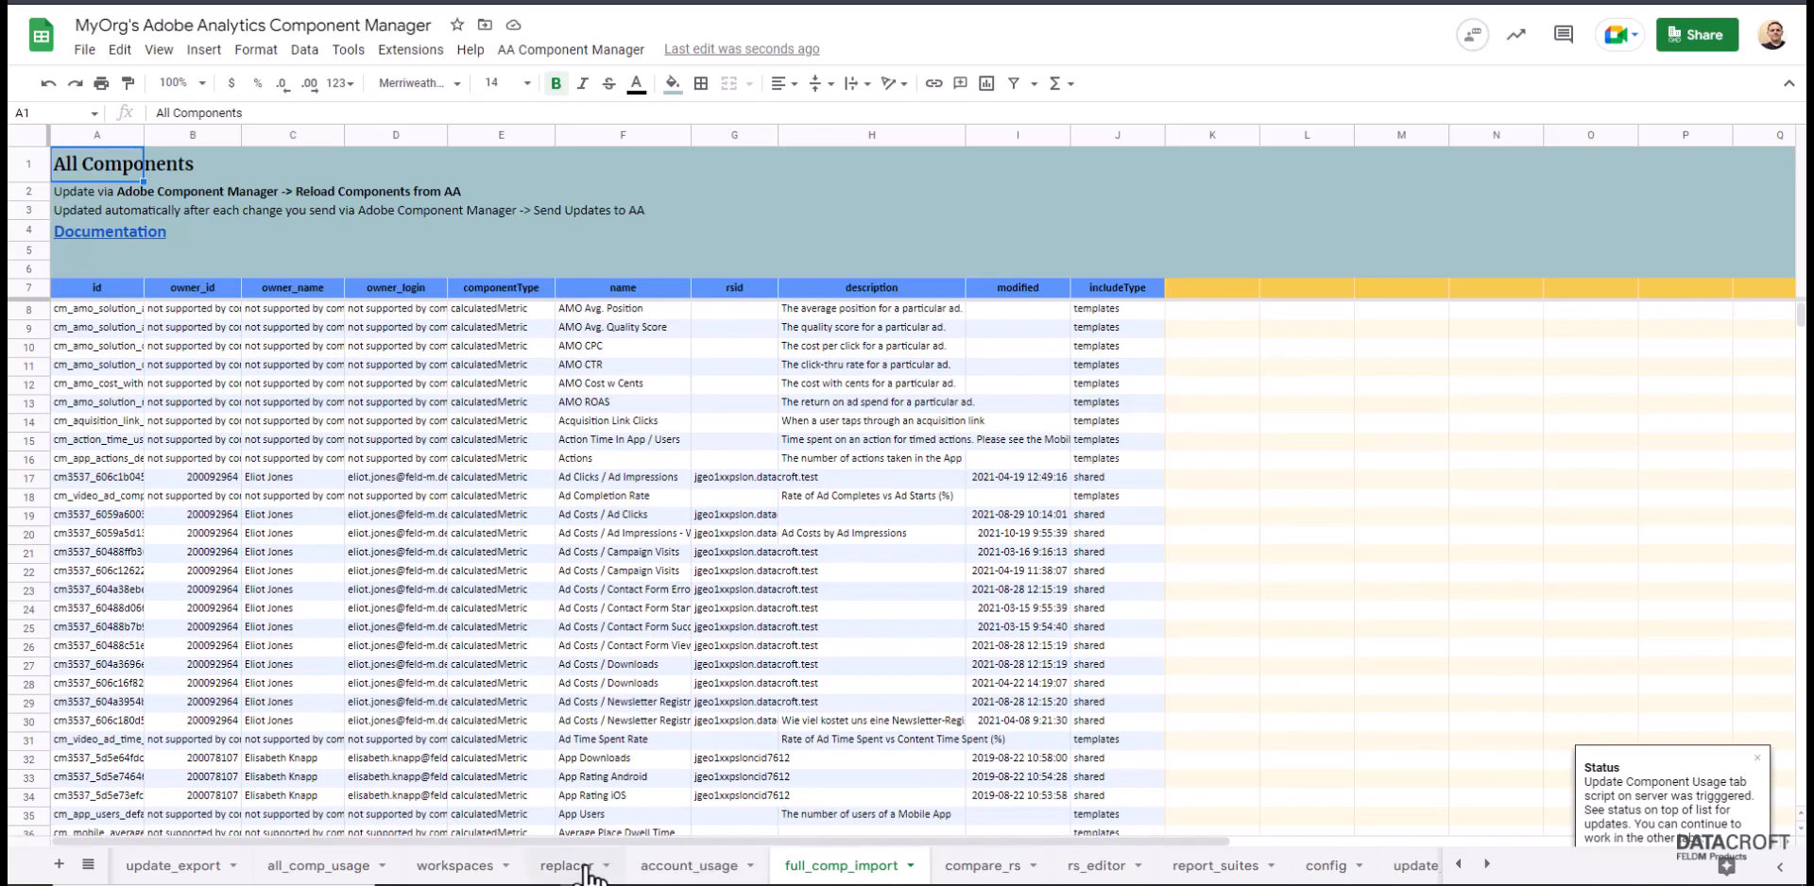
pyautogui.click(673, 868)
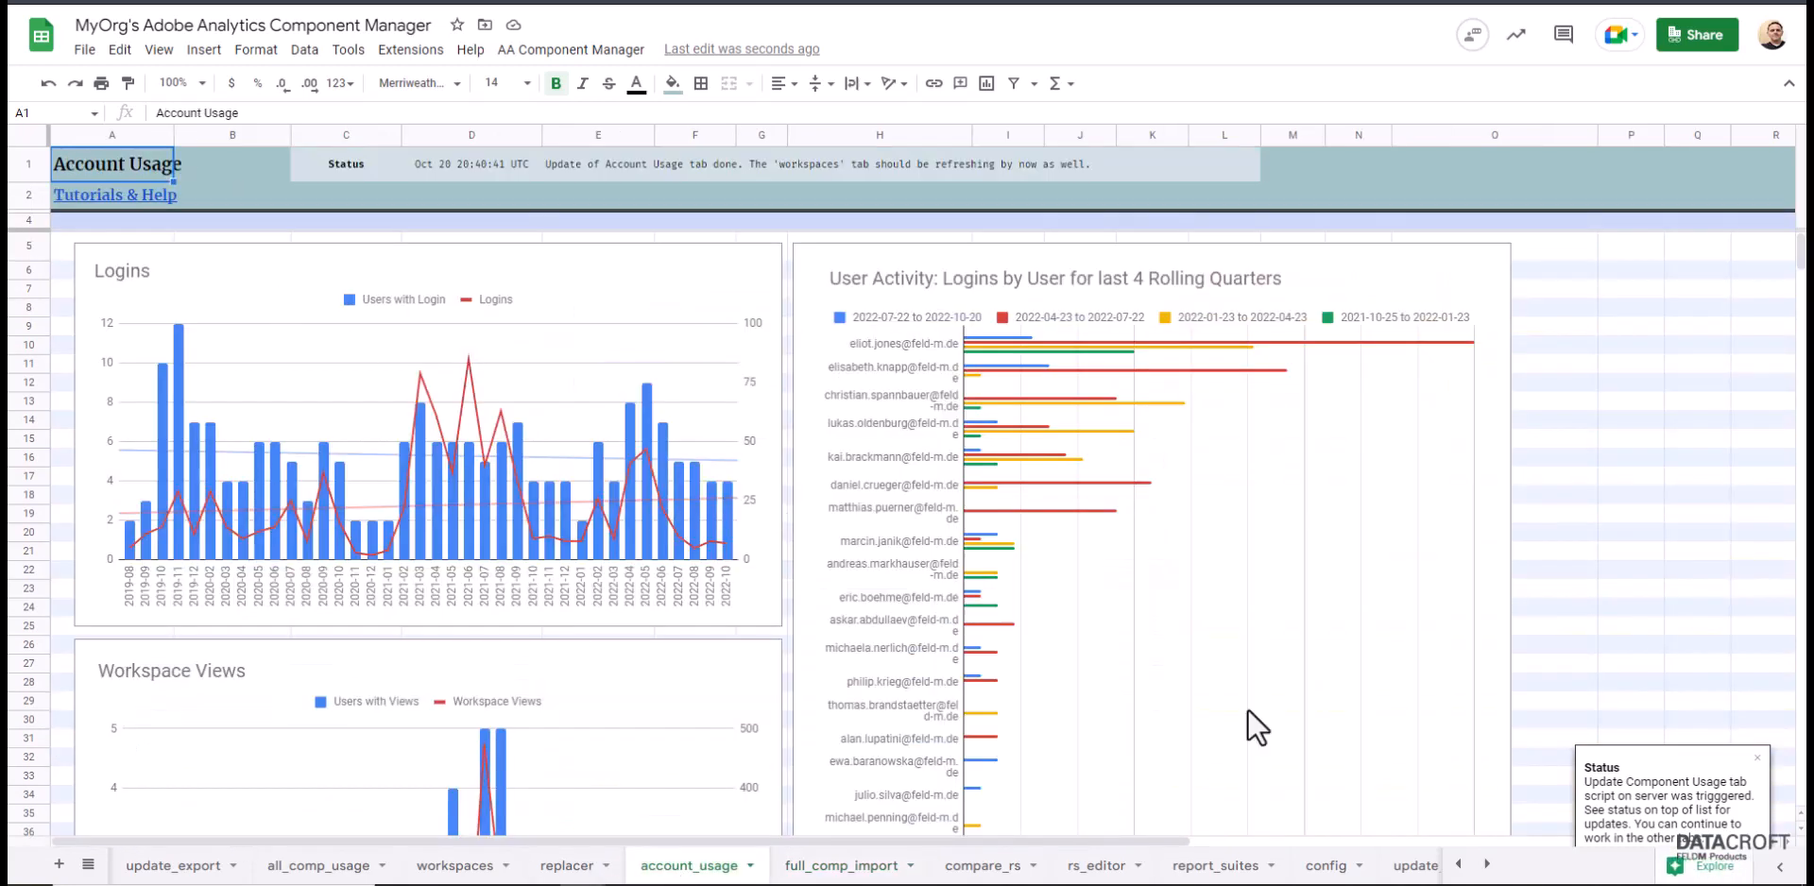
pyautogui.click(1215, 867)
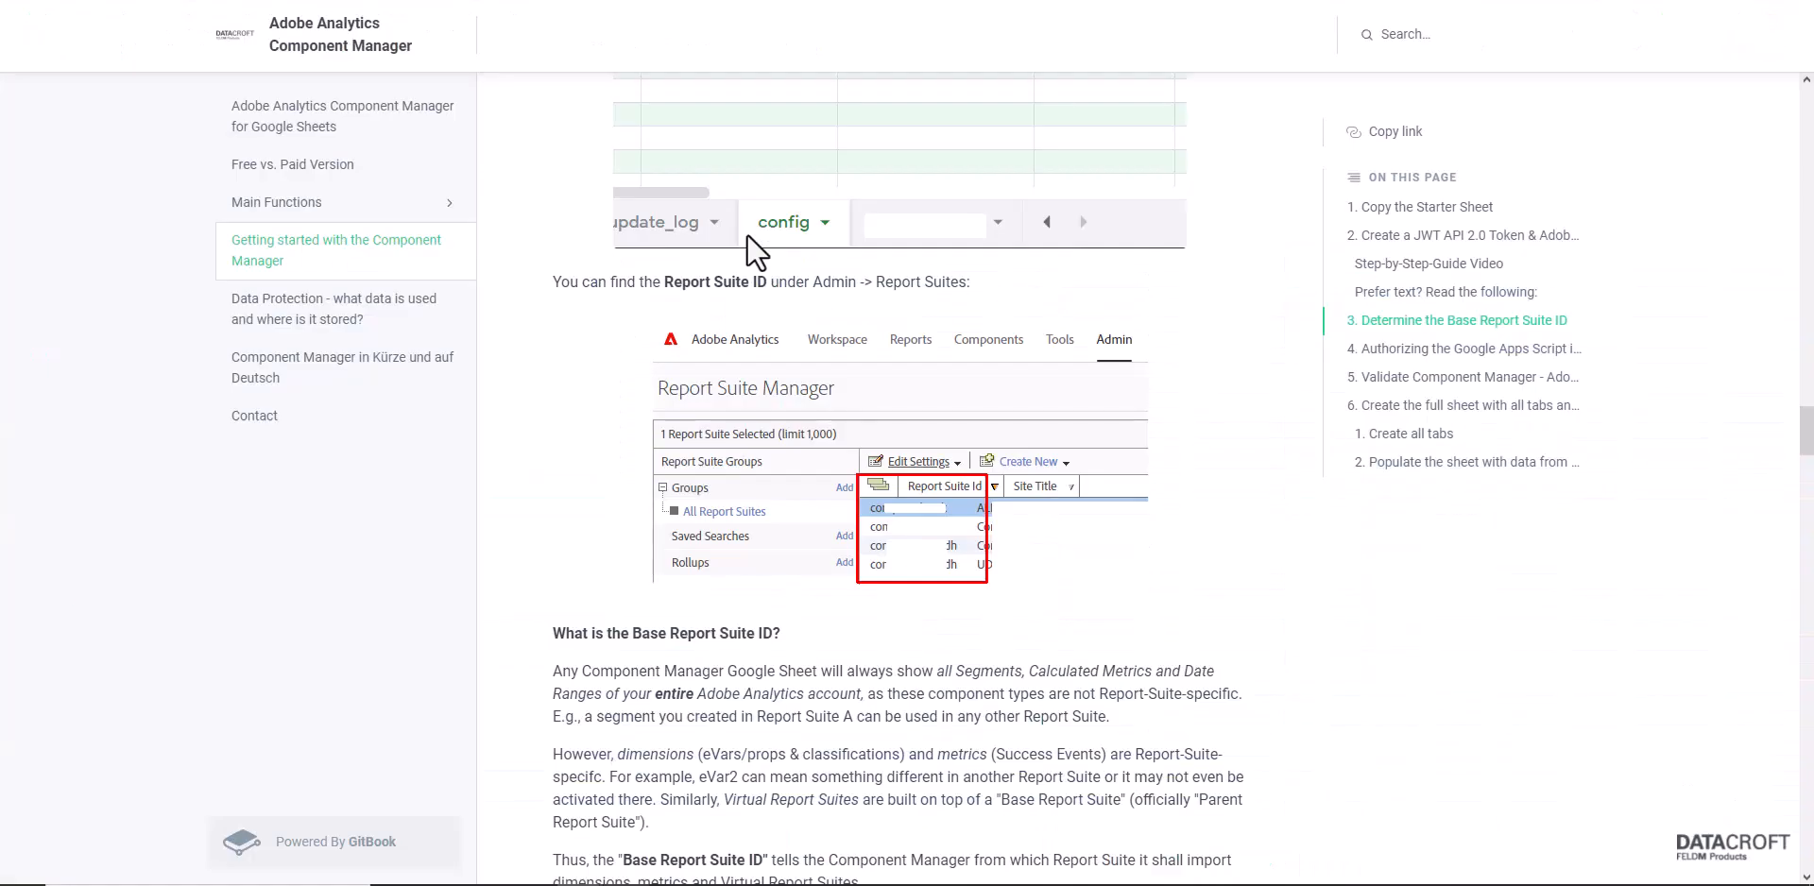
# Switch to the Datacroft documentation and open its Main Functions section
pyautogui.scroll(10, 746, 235)
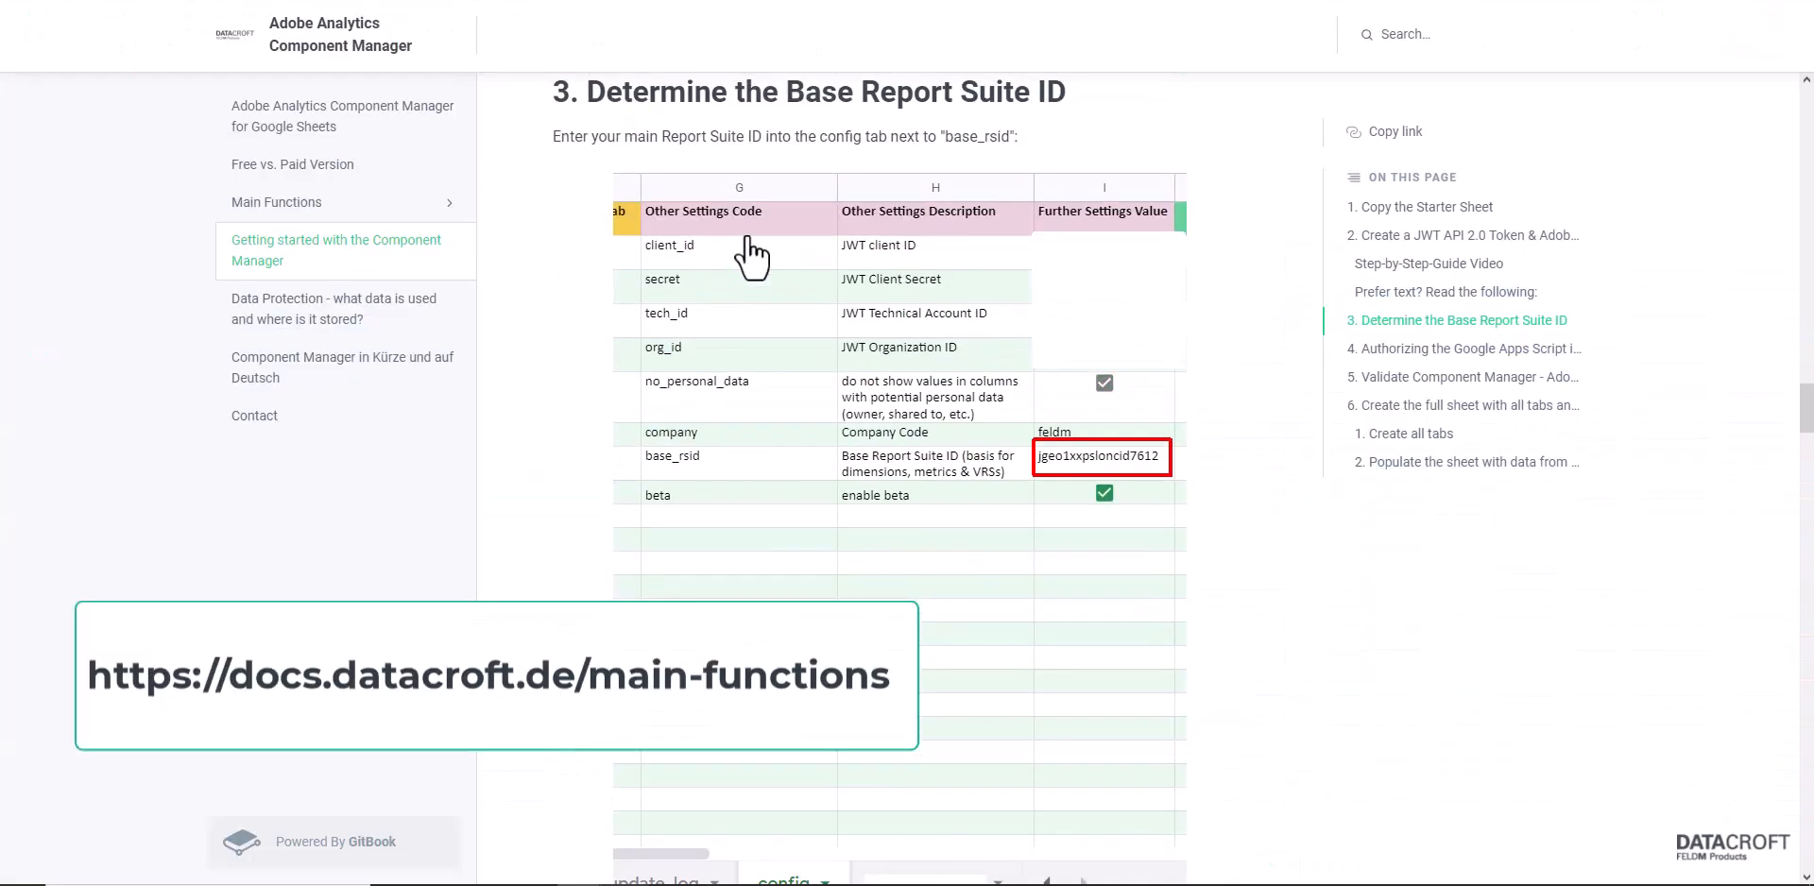
pyautogui.click(289, 206)
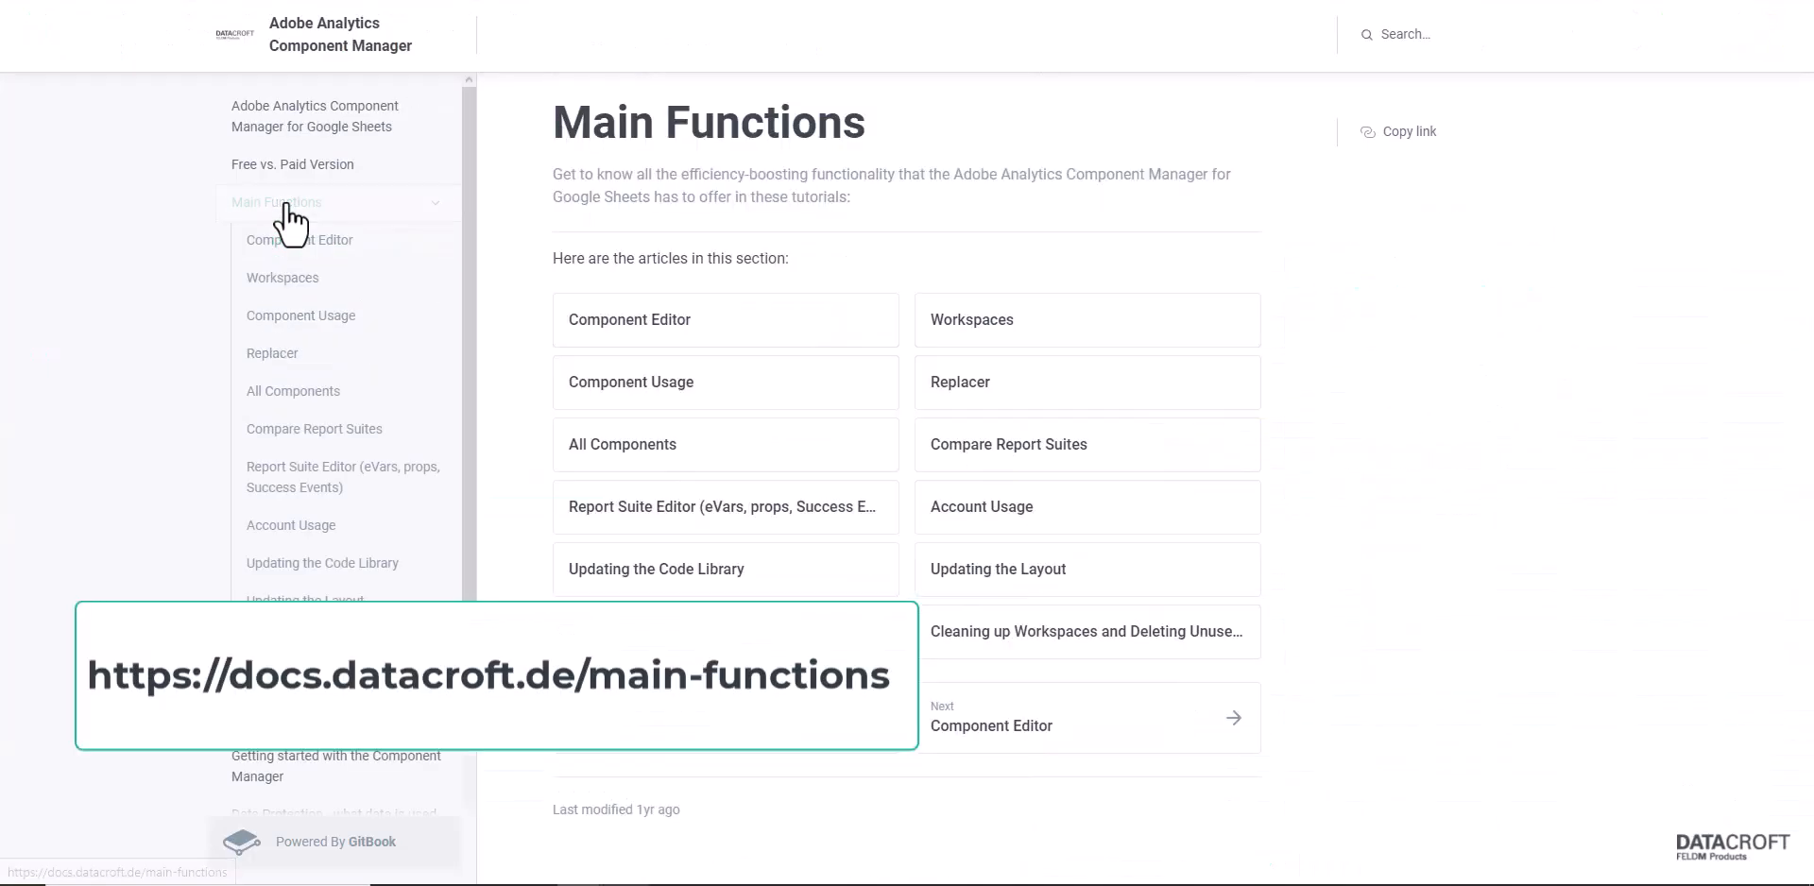